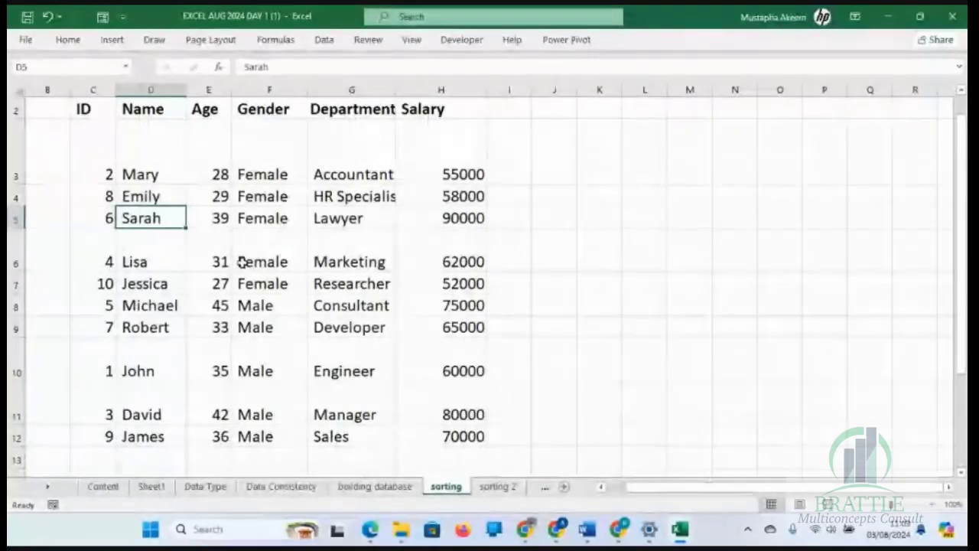
Open the "sorting 2" sheet and enlarge it to 150% with the transaction table in view.
click(497, 487)
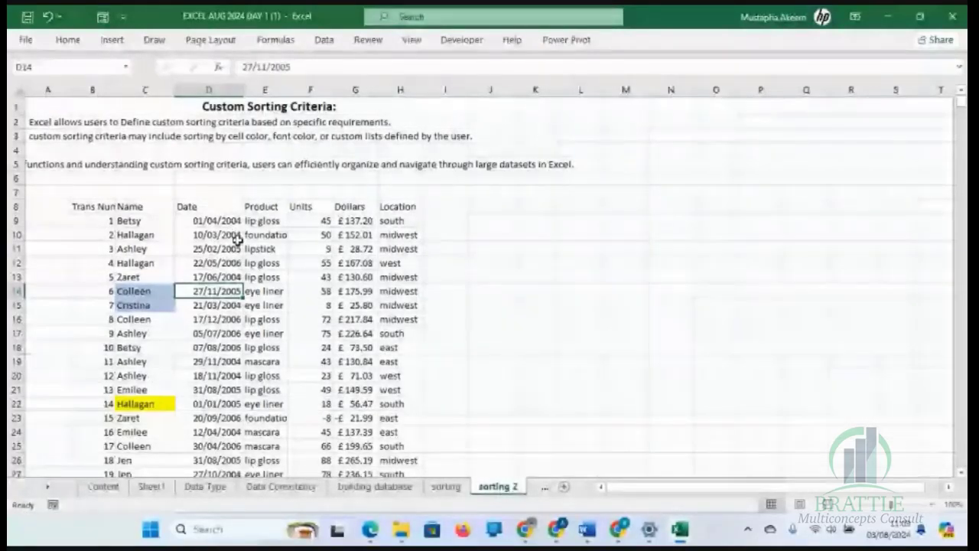
click(927, 506)
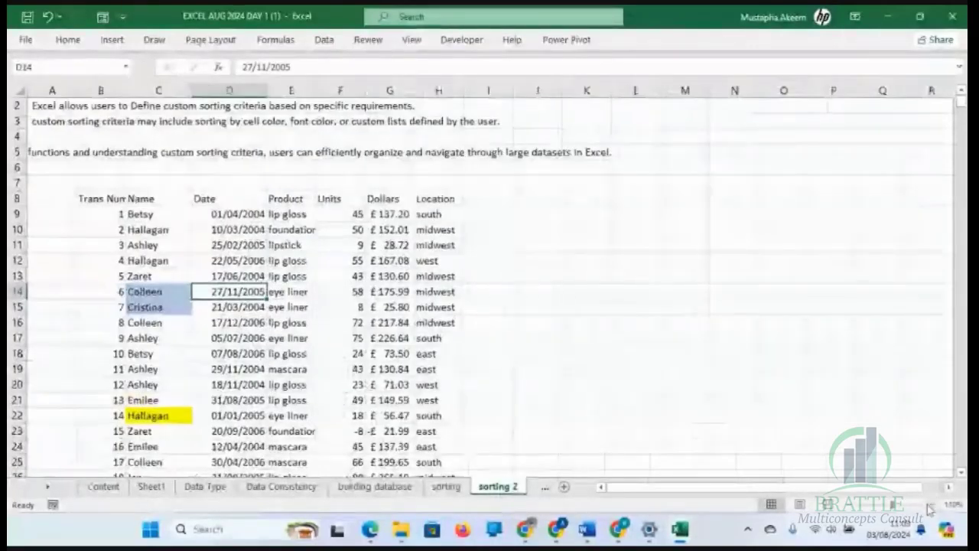
click(928, 507)
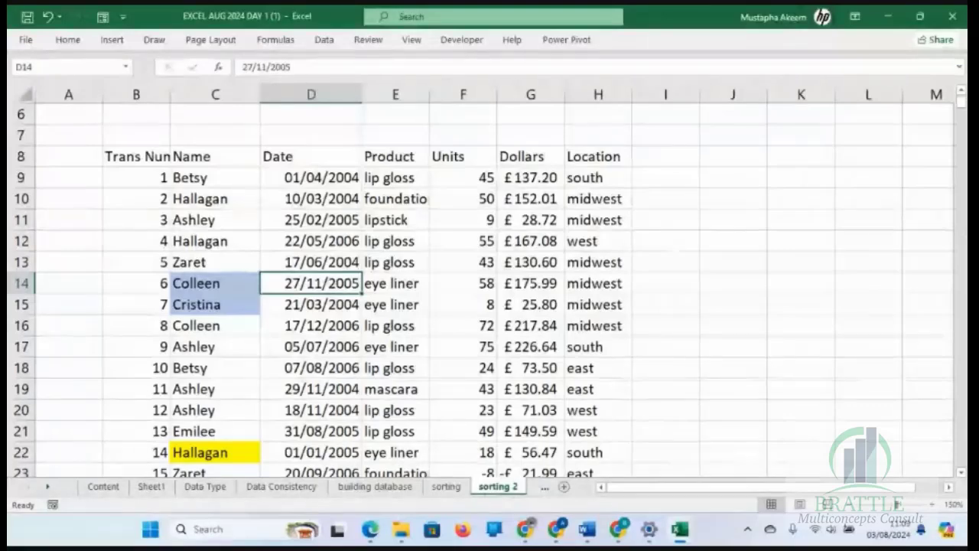
click(961, 93)
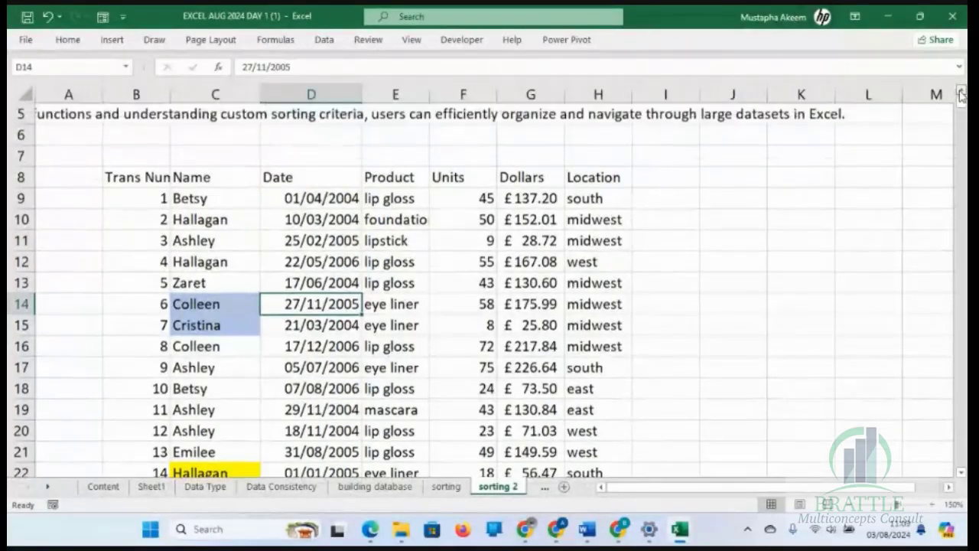
click(962, 93)
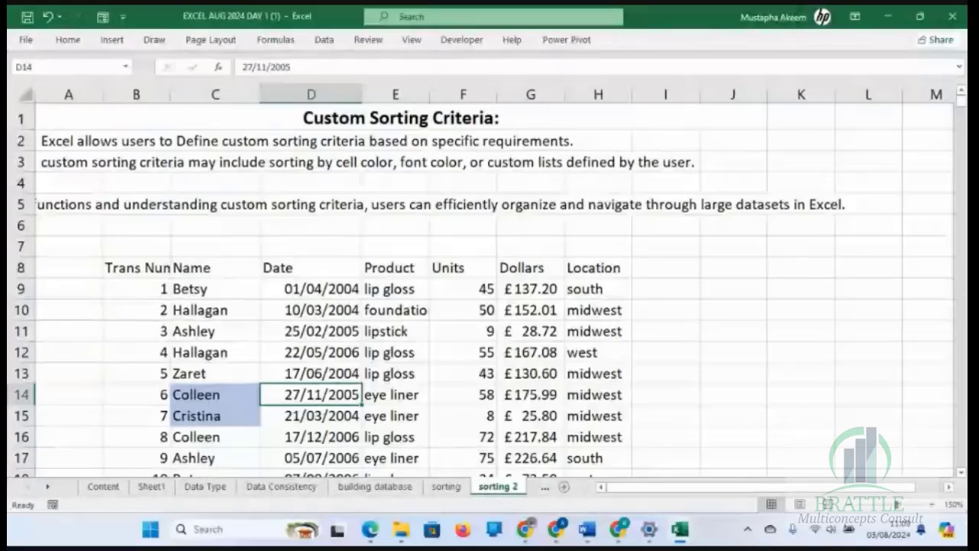
click(961, 474)
click(961, 474)
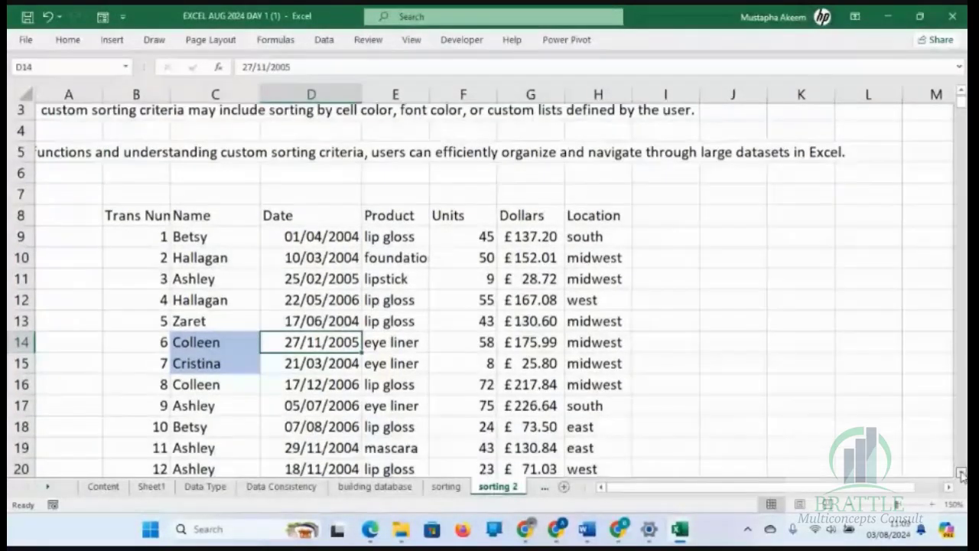
click(961, 475)
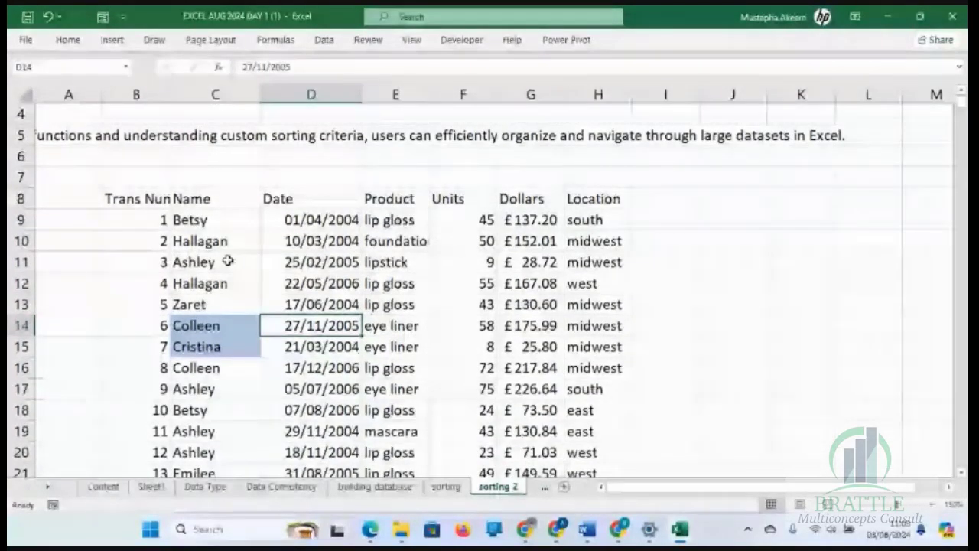
click(215, 222)
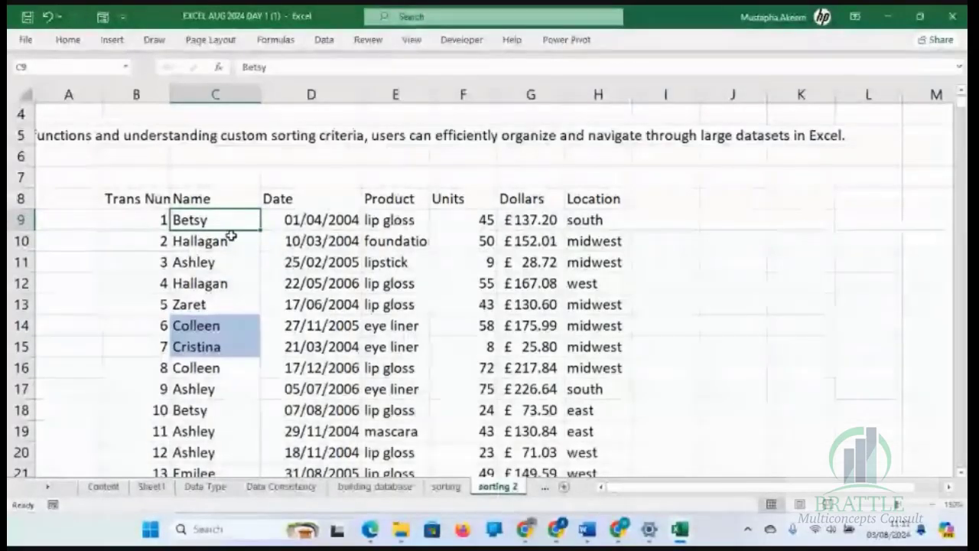
key(Down)
key(Up)
key(ctrl+Up)
key(ctrl+Up)
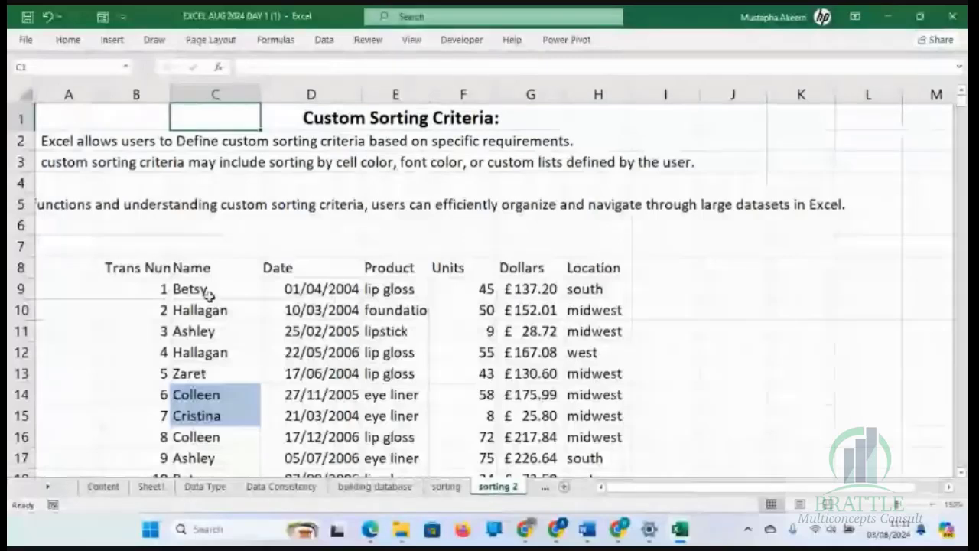
click(75, 44)
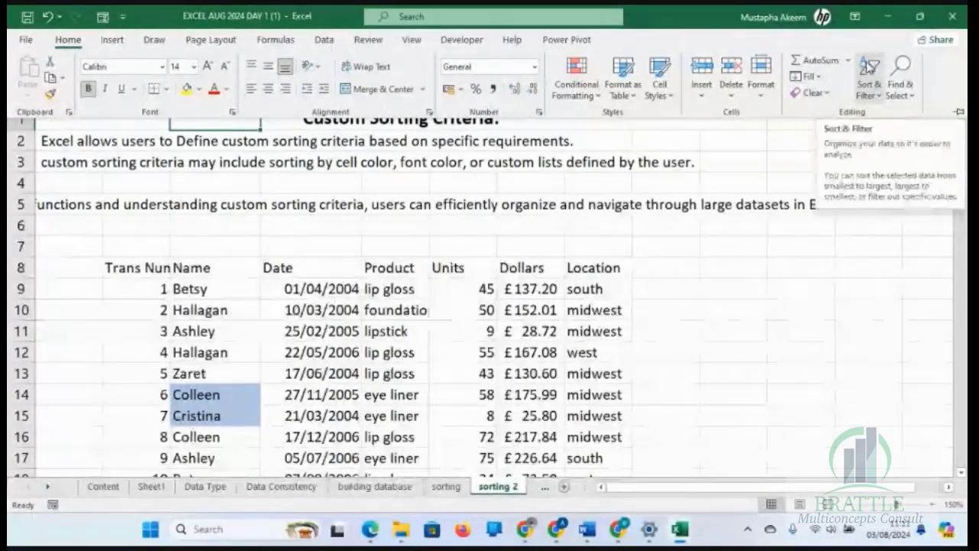
click(325, 40)
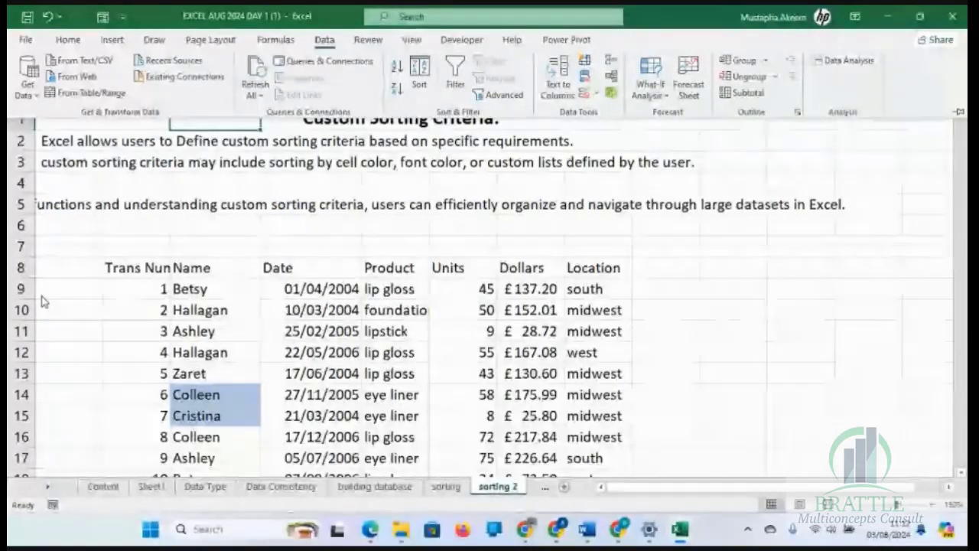
key(alt+Tab)
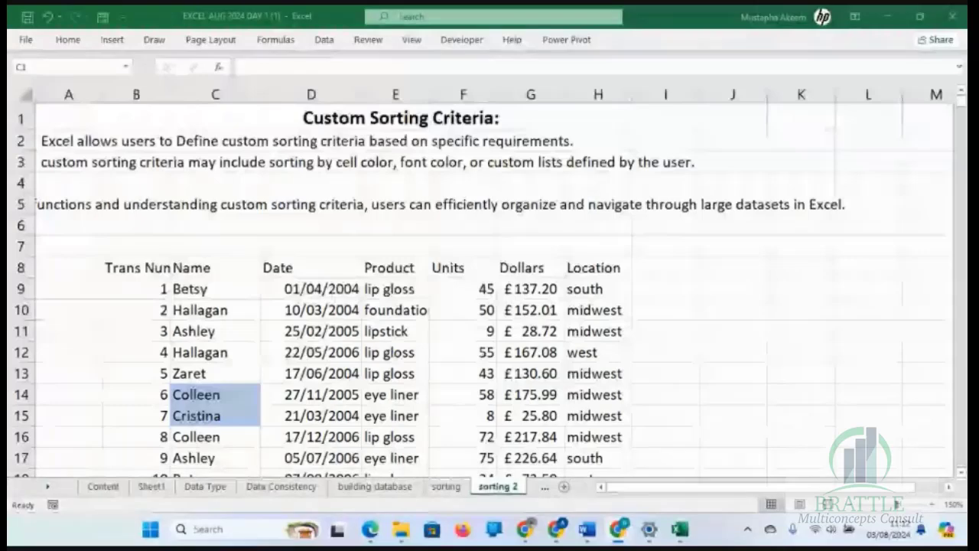
key(alt+Tab)
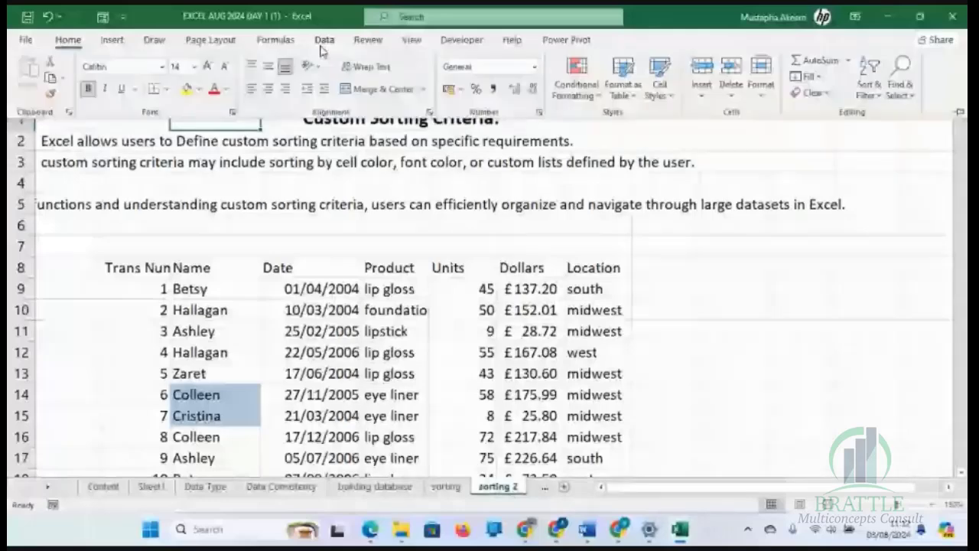
click(324, 41)
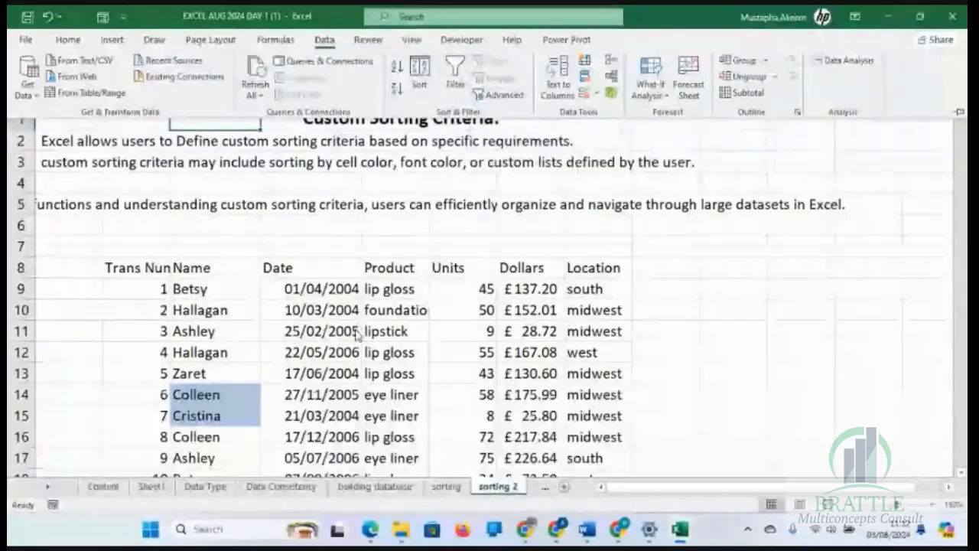
click(247, 331)
click(245, 331)
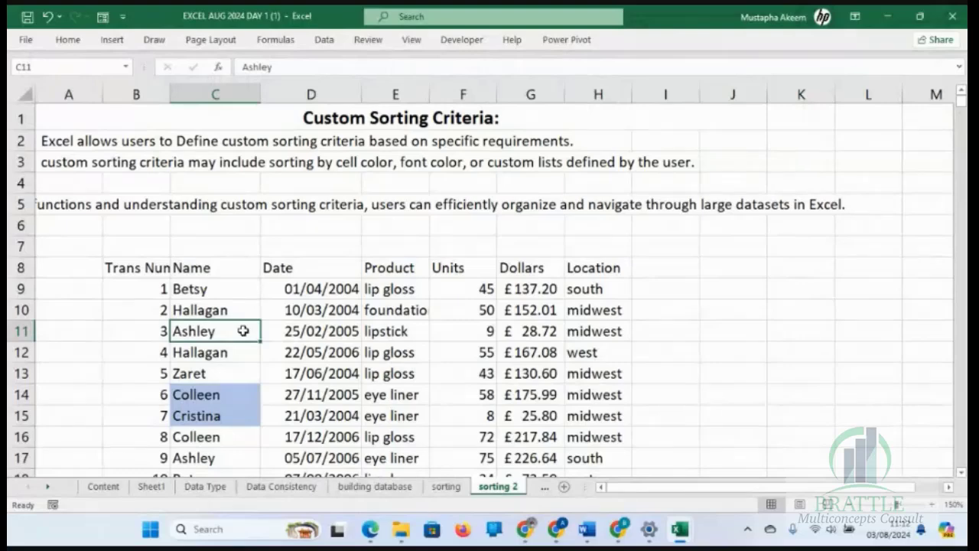
right_click(243, 330)
mouse_move(314, 376)
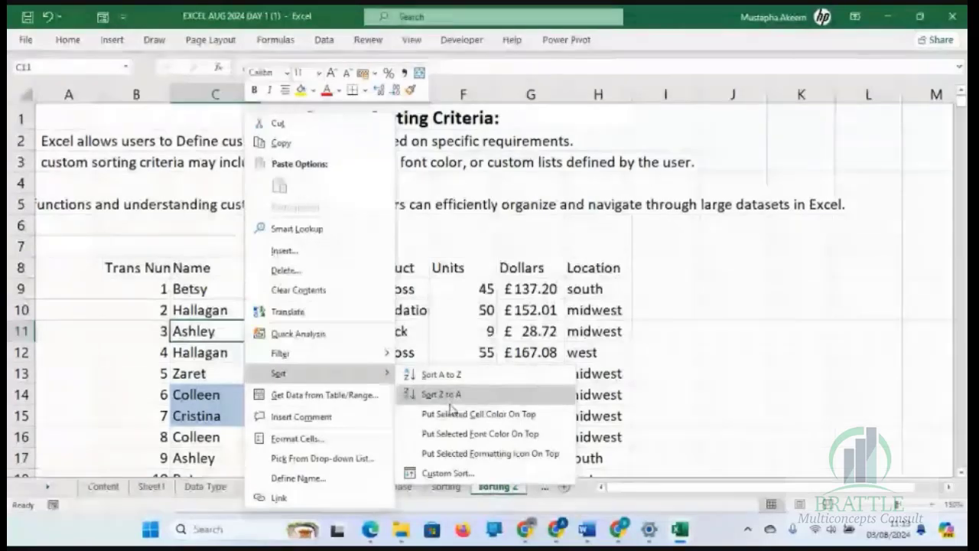
click(208, 394)
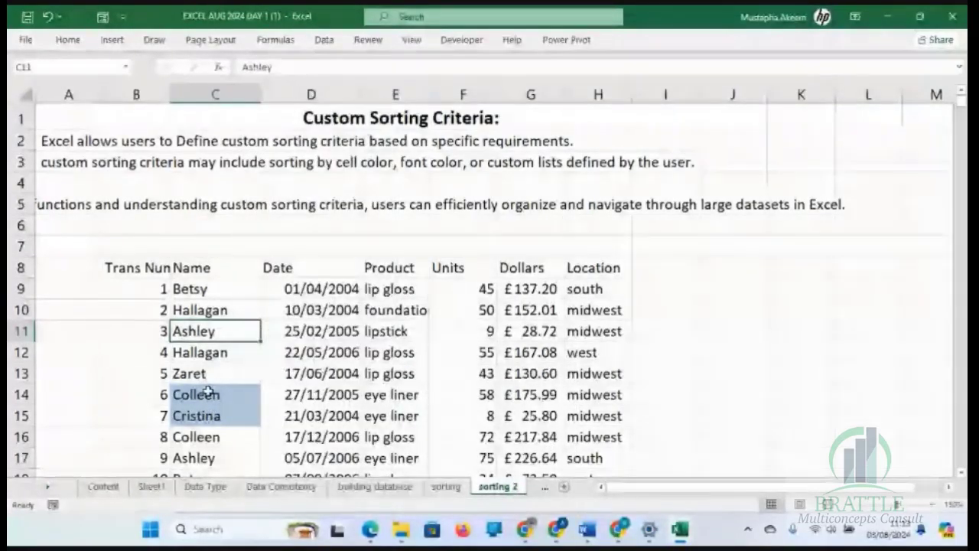
Sort the transaction table so the rows with blue-filled cells in the Name column come first.
click(208, 395)
right_click(208, 394)
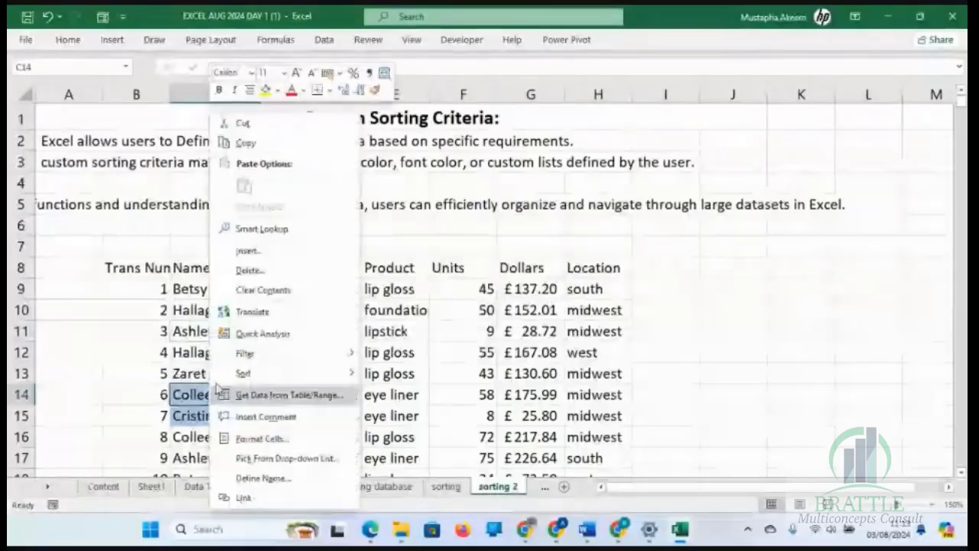
mouse_move(266, 374)
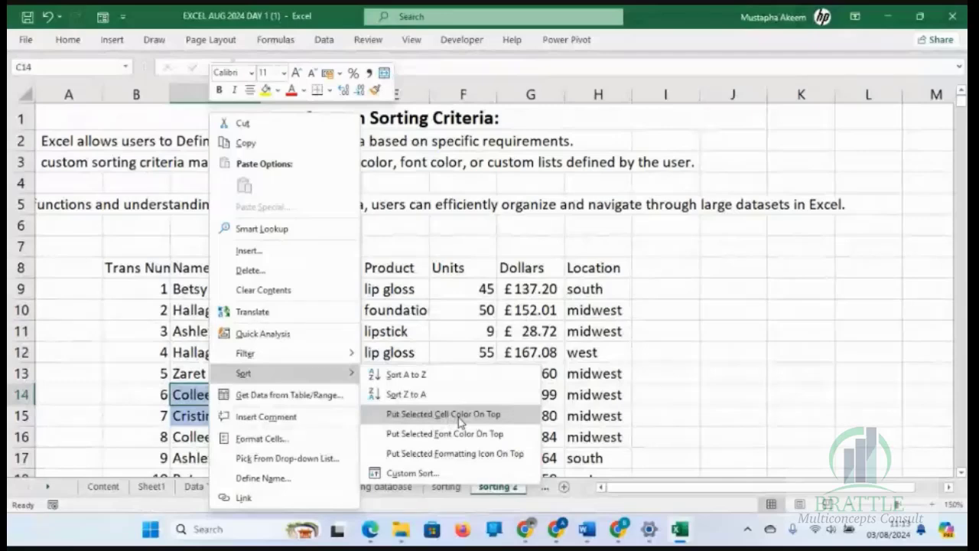
click(459, 415)
drag(219, 295, 221, 301)
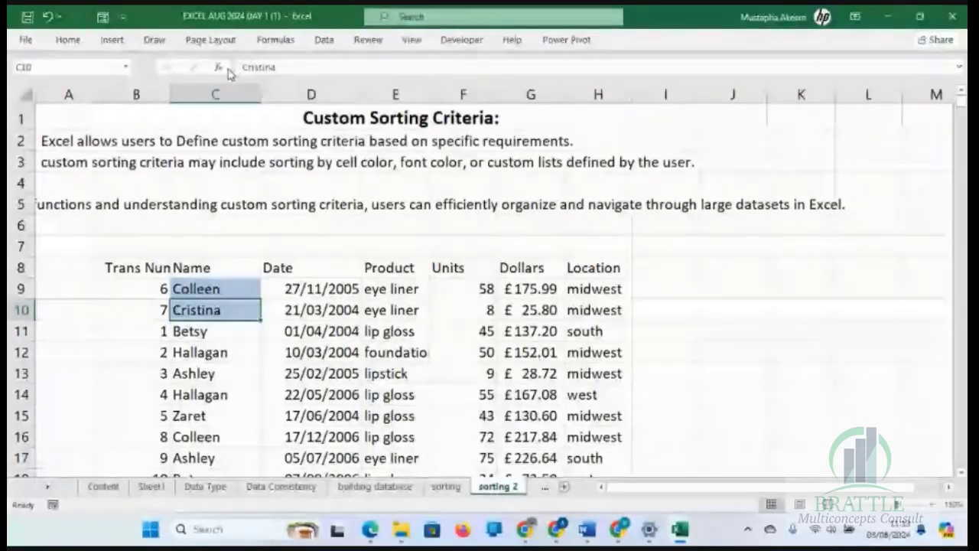
click(324, 39)
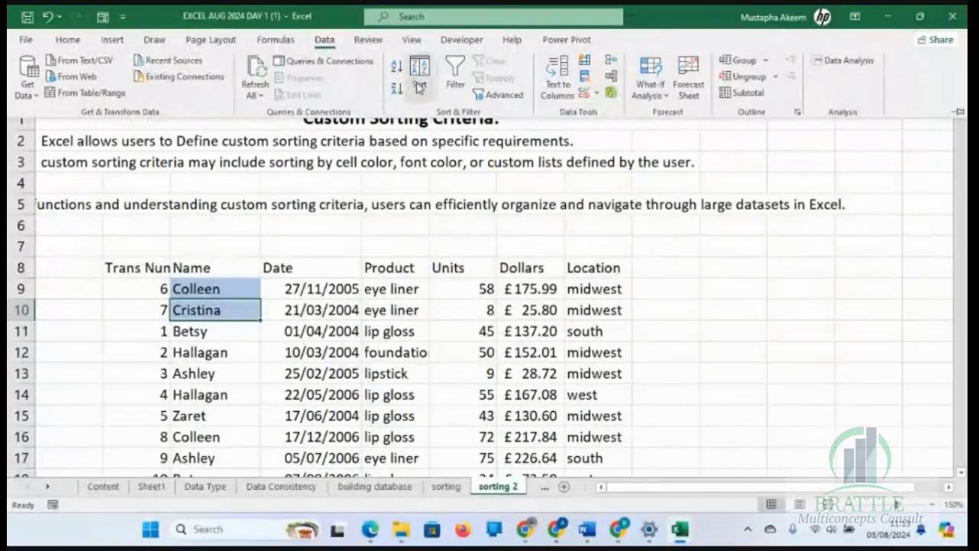
click(426, 68)
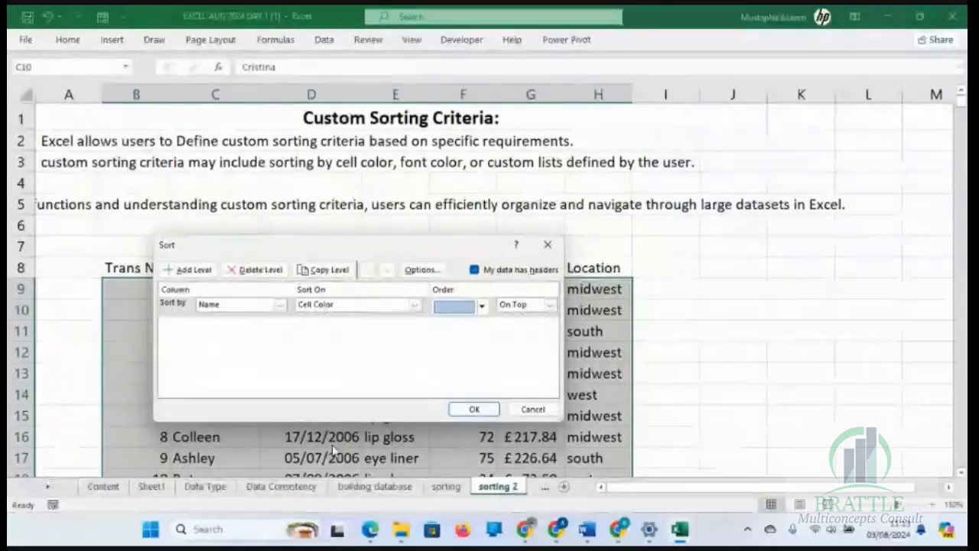
click(548, 244)
click(360, 376)
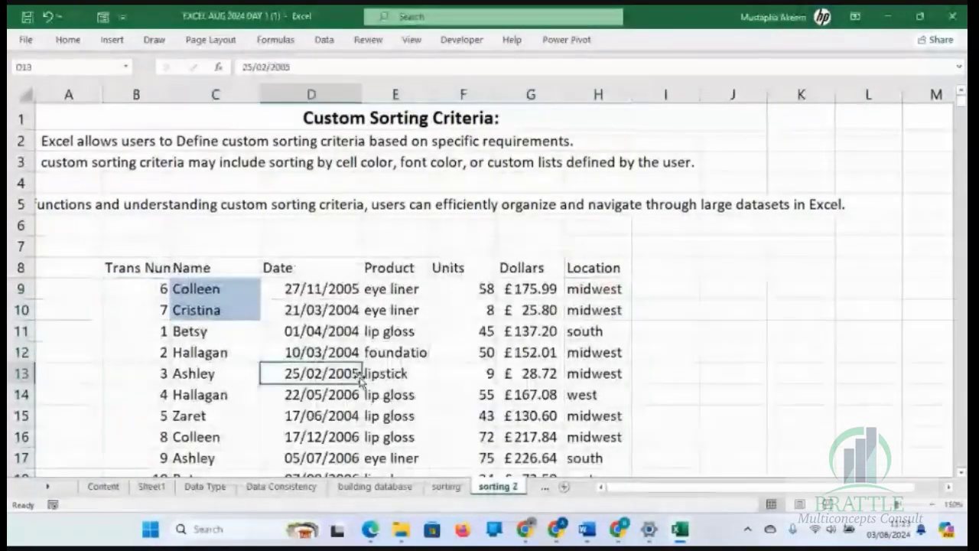
click(326, 41)
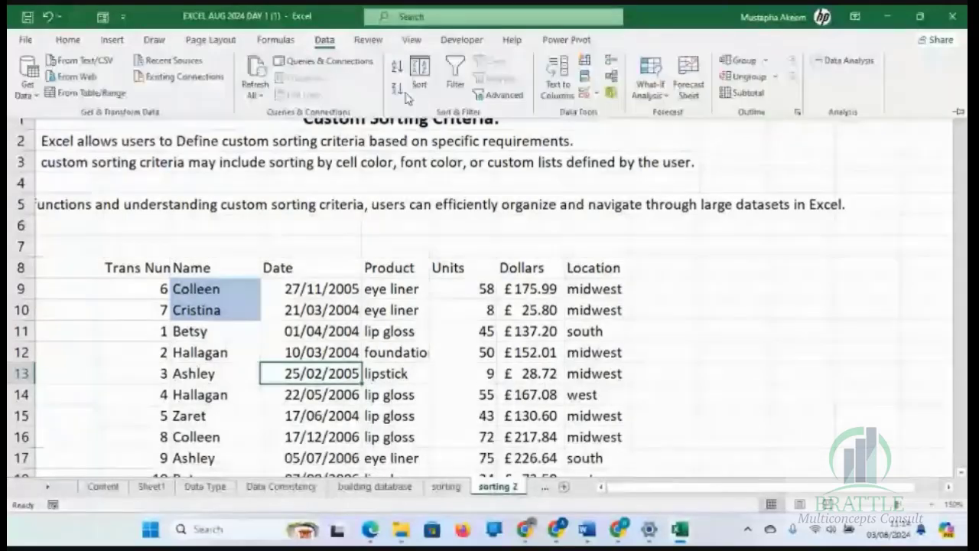
click(419, 80)
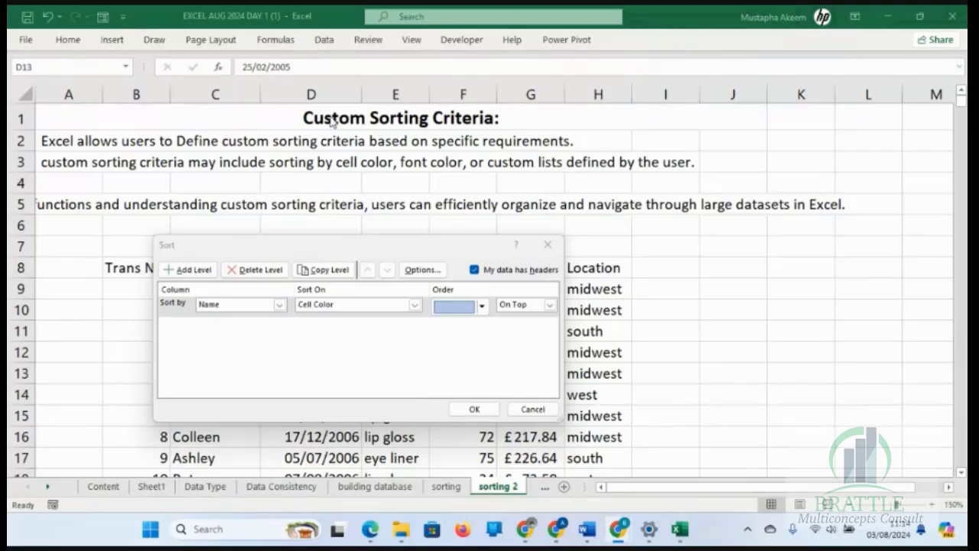
click(546, 244)
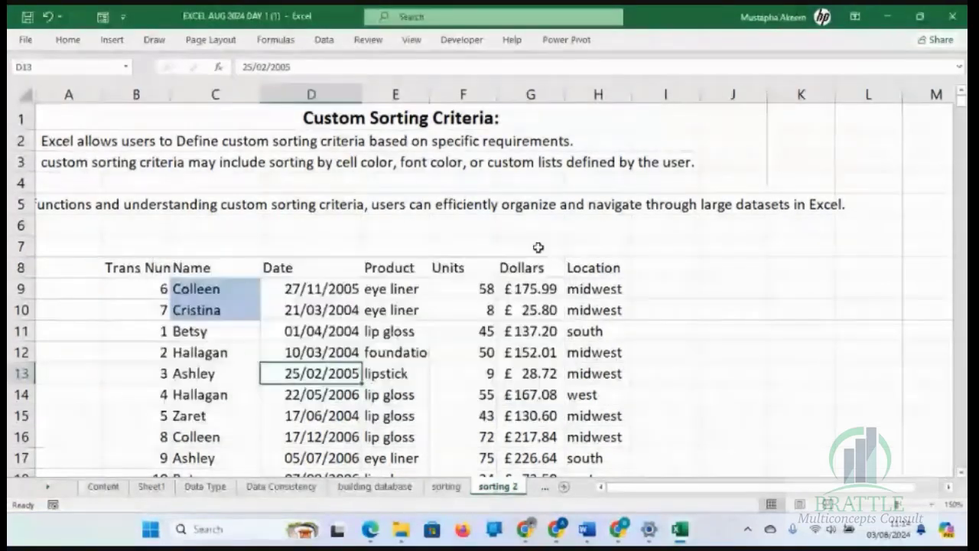
Start a Custom Sort on the transaction table and delete the existing level that sorts Name by cell color.
click(217, 354)
right_click(217, 355)
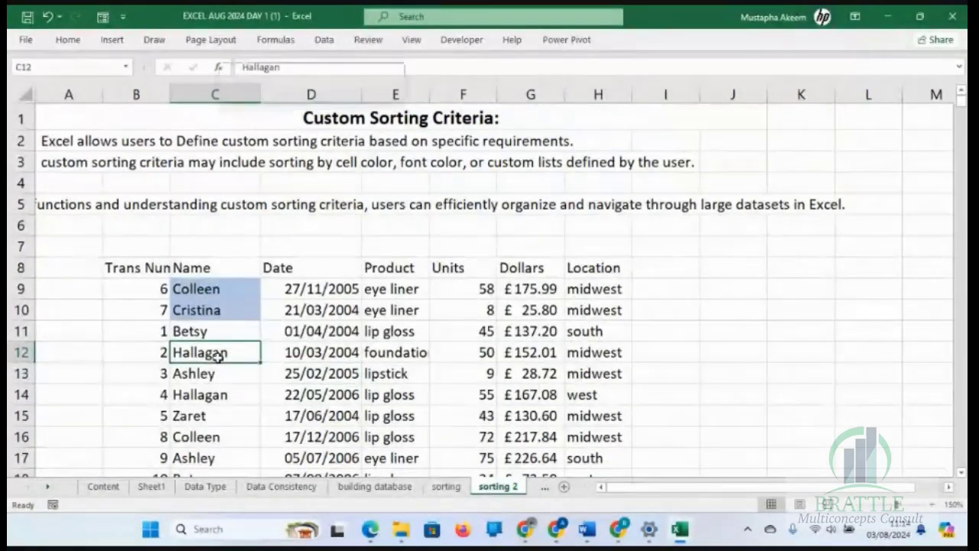
mouse_move(271, 378)
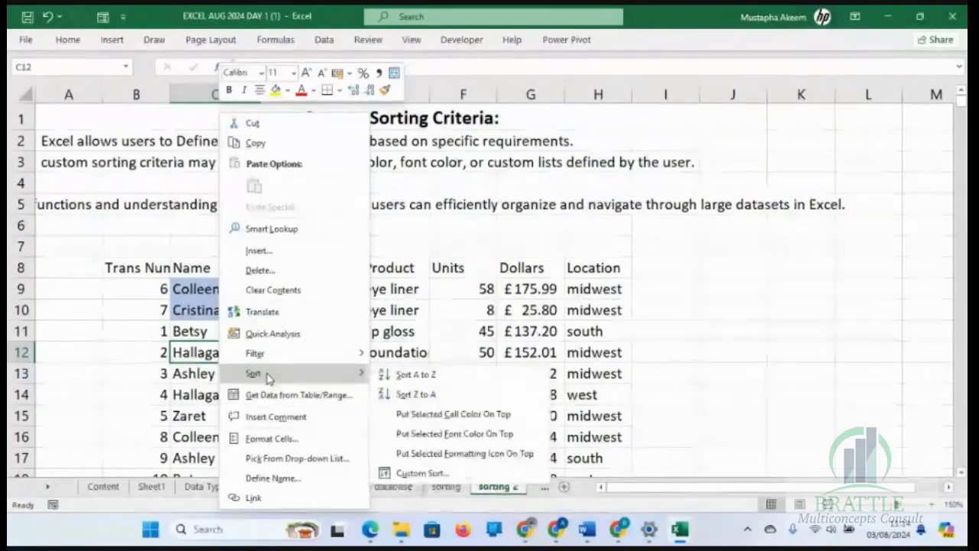
click(419, 473)
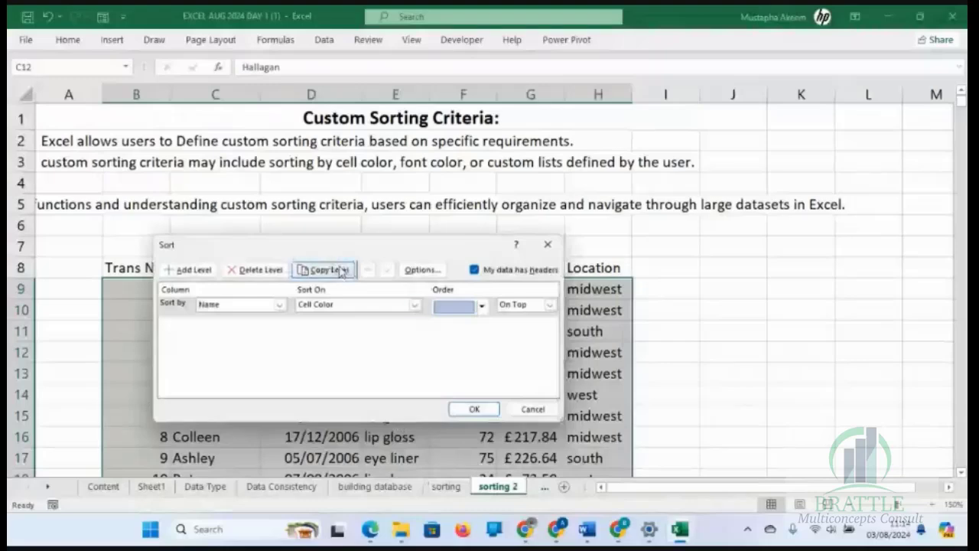
drag(339, 246, 371, 144)
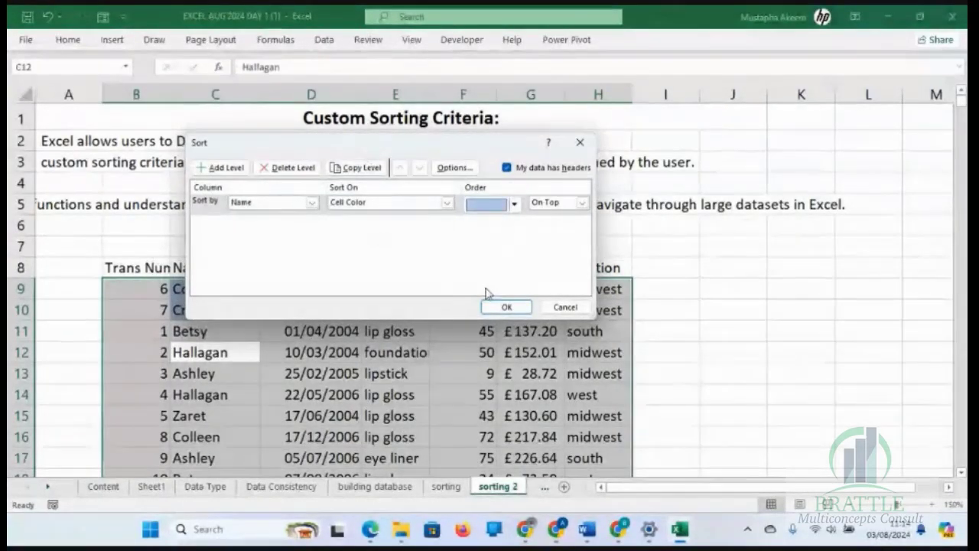
drag(245, 142, 351, 154)
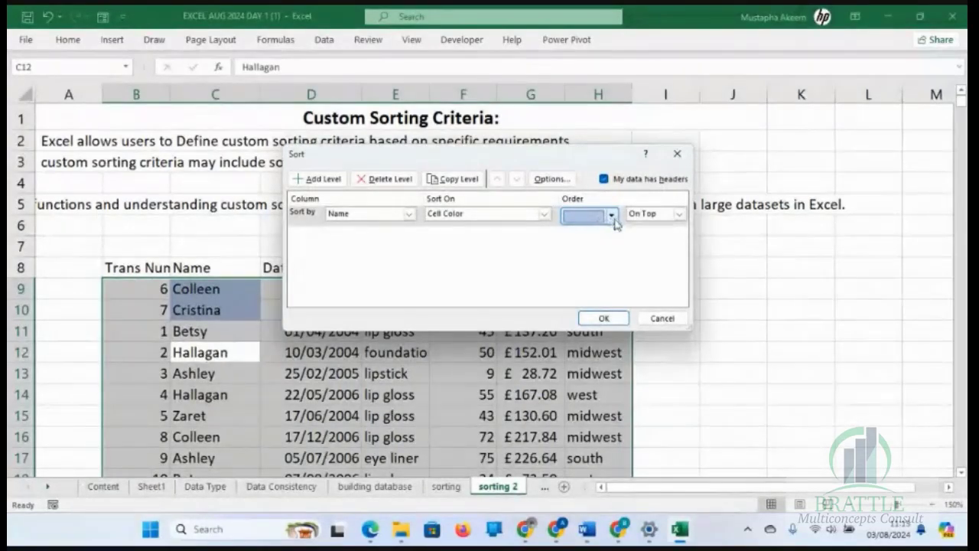
click(391, 180)
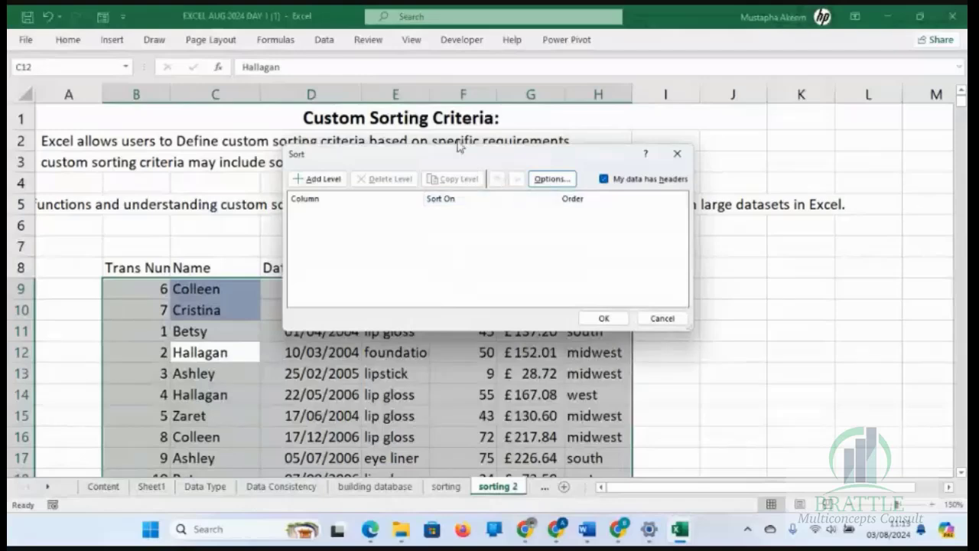
Add a sort level for the Name column based on Cell Values and show its order choices.
drag(460, 159, 576, 171)
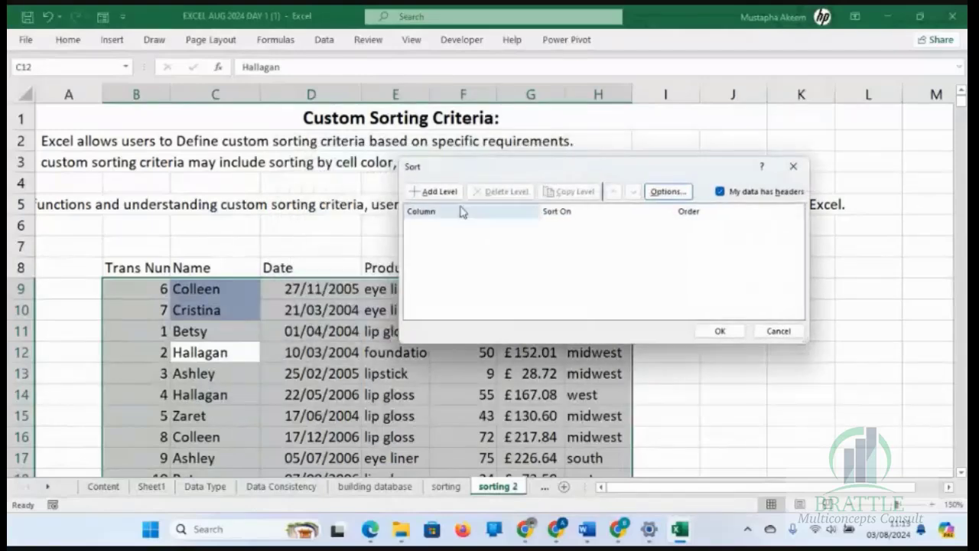
click(434, 192)
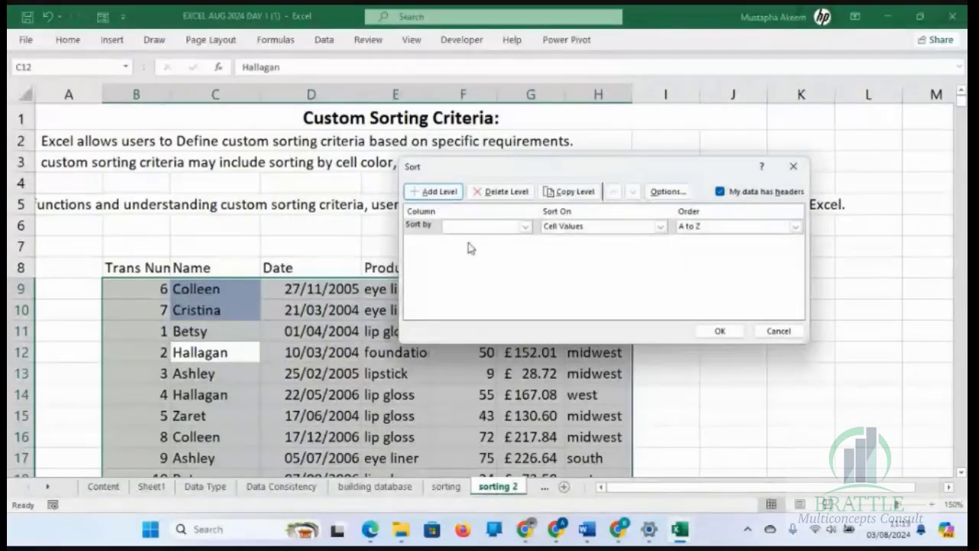
click(526, 228)
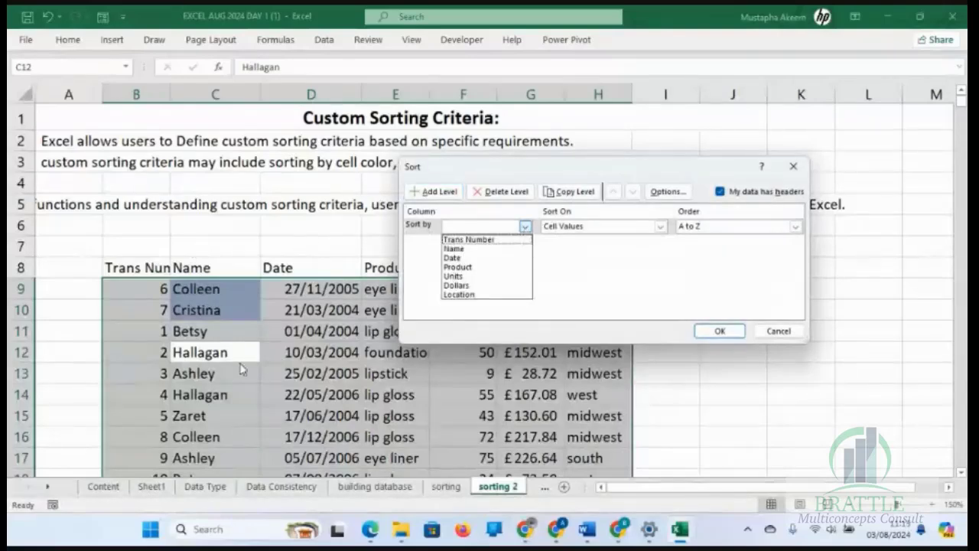
click(454, 249)
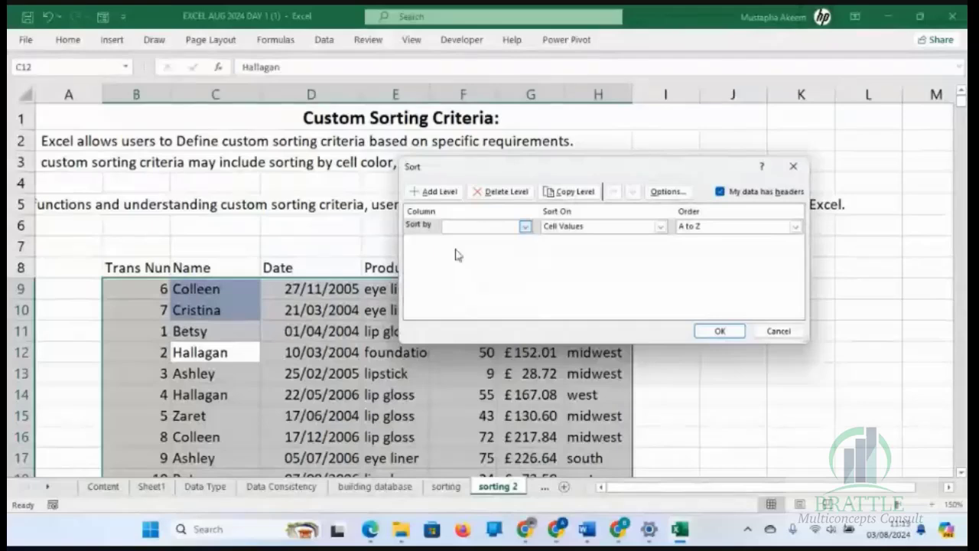
click(662, 229)
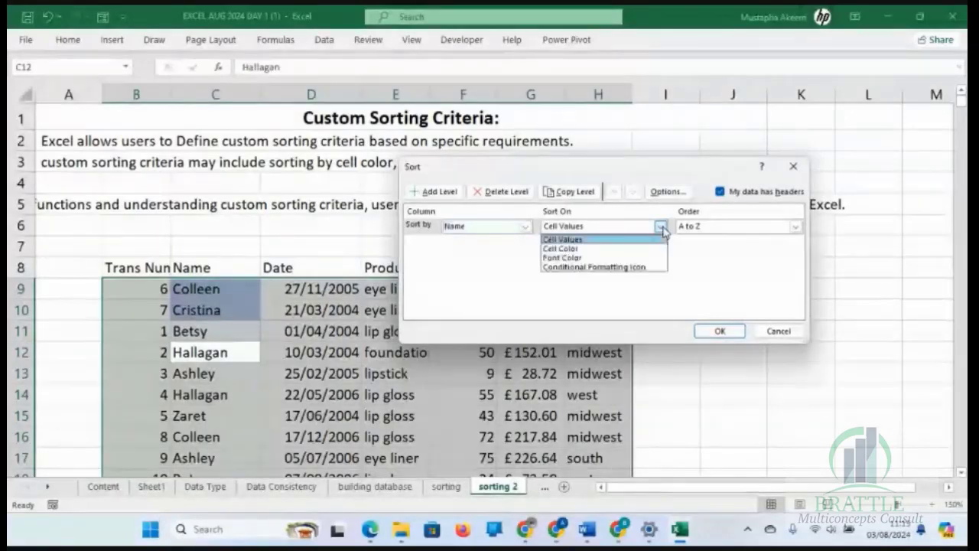
click(593, 241)
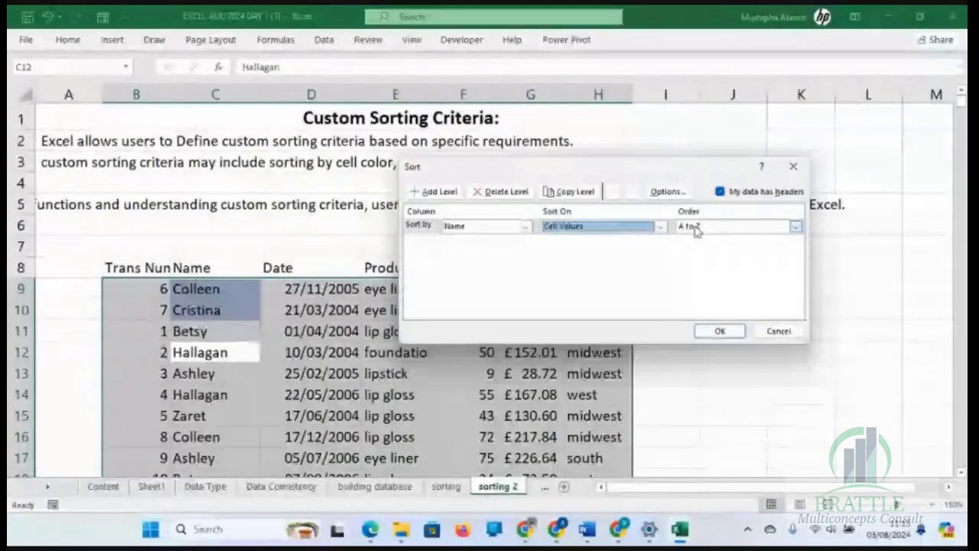
click(795, 229)
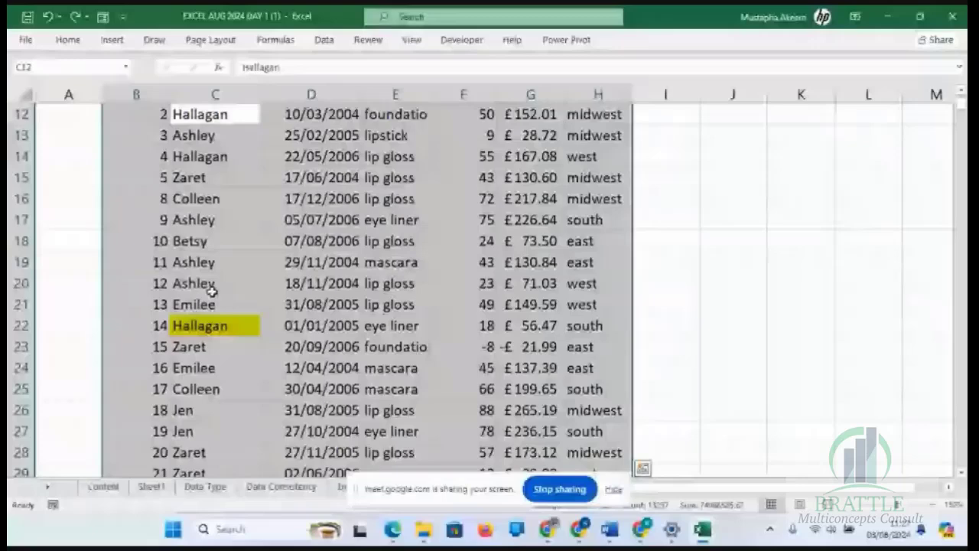
click(212, 284)
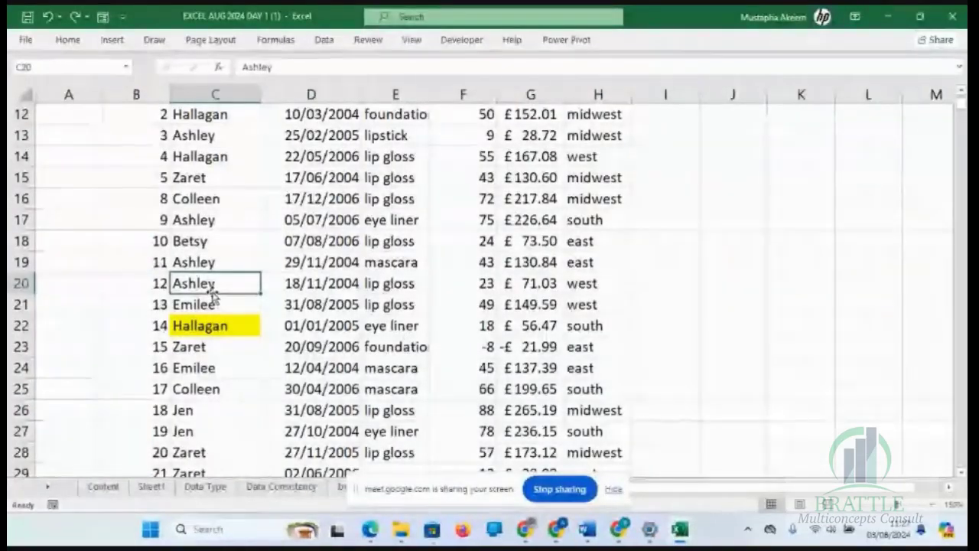
click(220, 221)
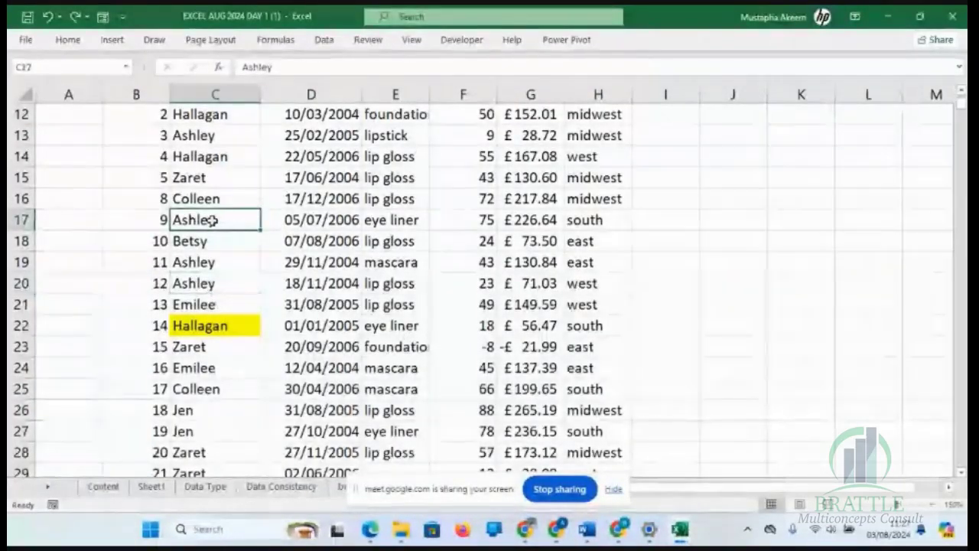
click(209, 173)
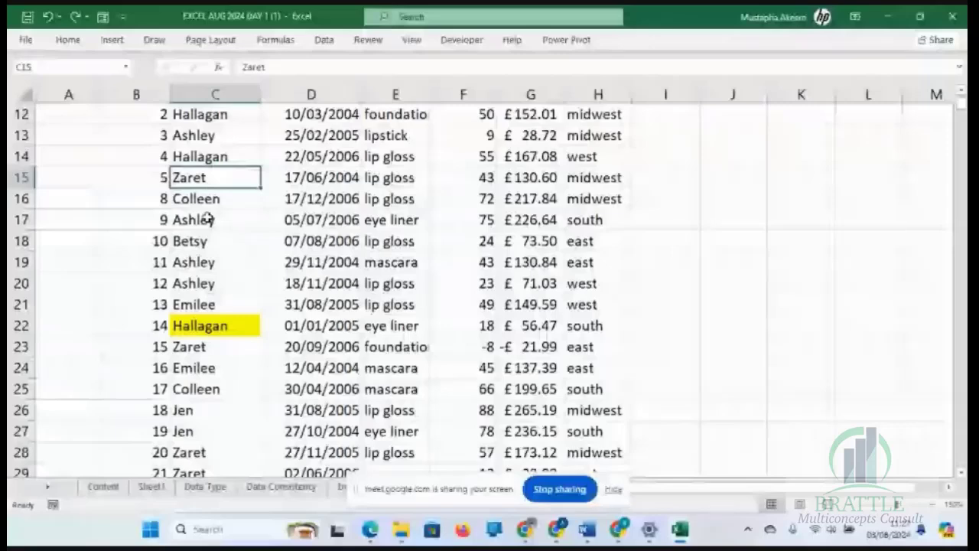
click(277, 200)
click(344, 260)
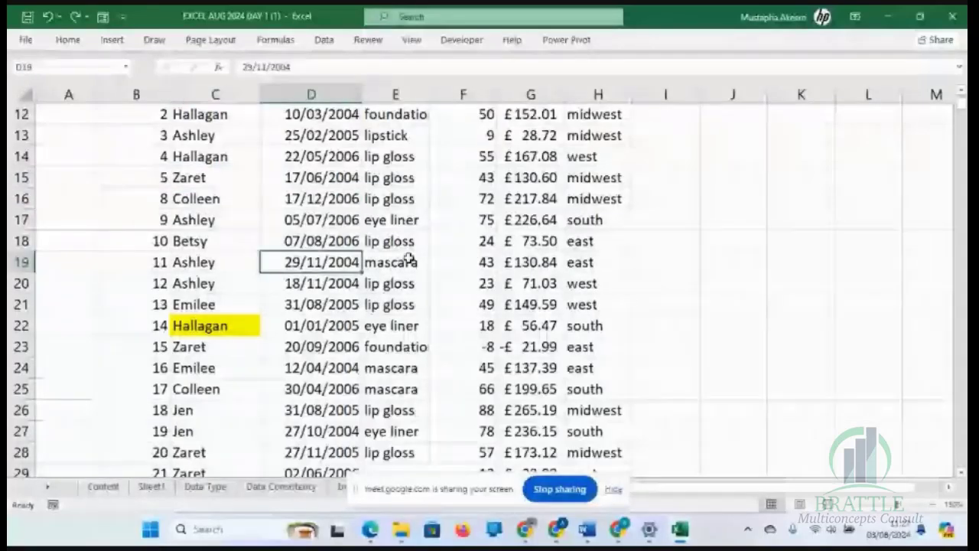
Start a Custom Sort from a Name cell in the transaction table and remove the level that sorts by cell color.
click(221, 238)
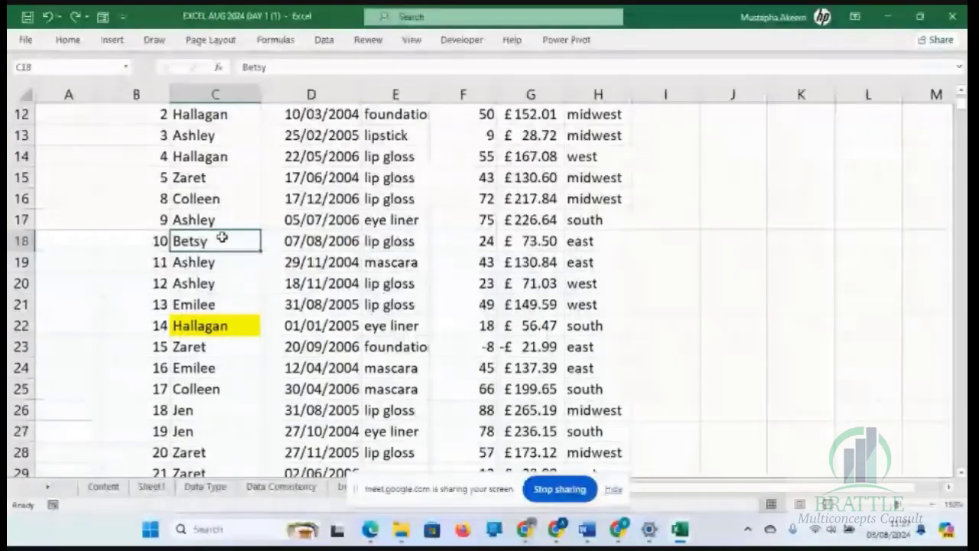
right_click(222, 238)
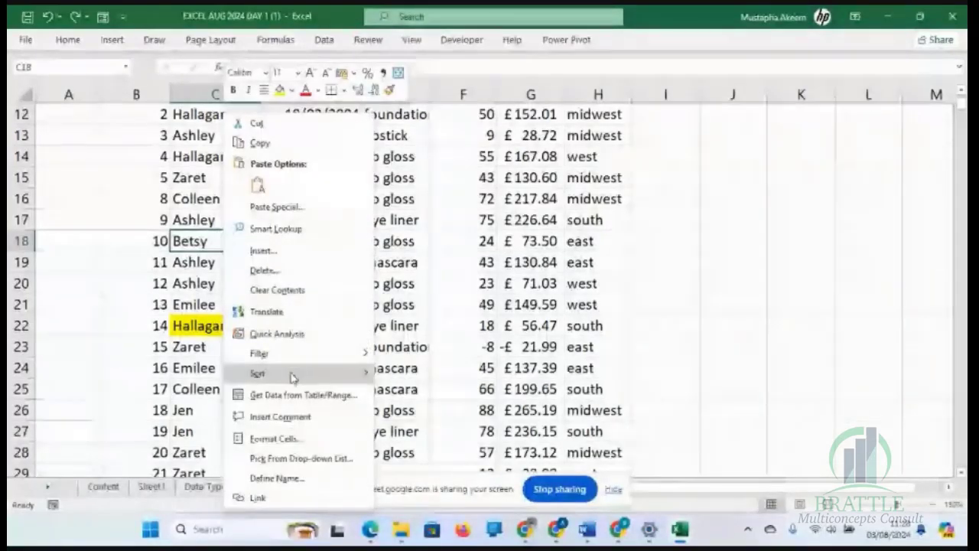
mouse_move(292, 375)
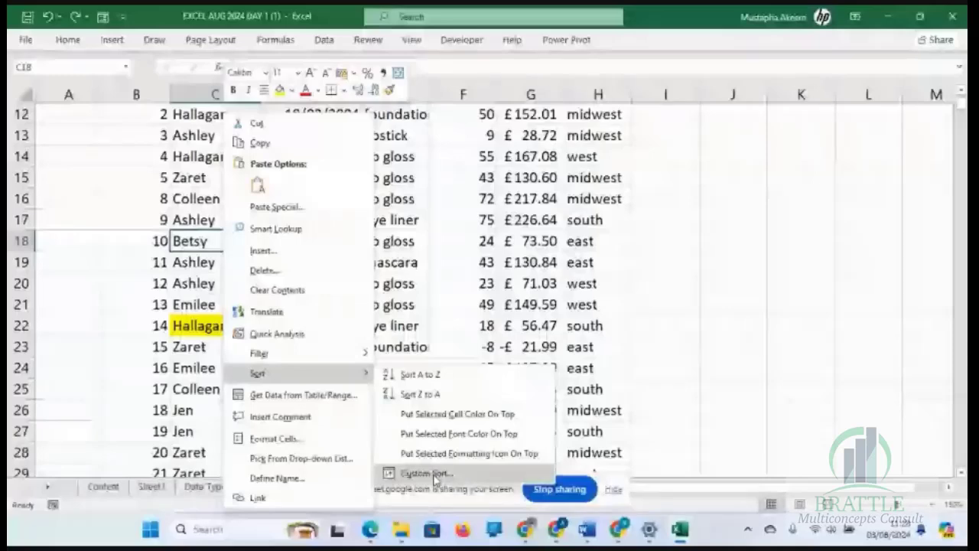
click(425, 474)
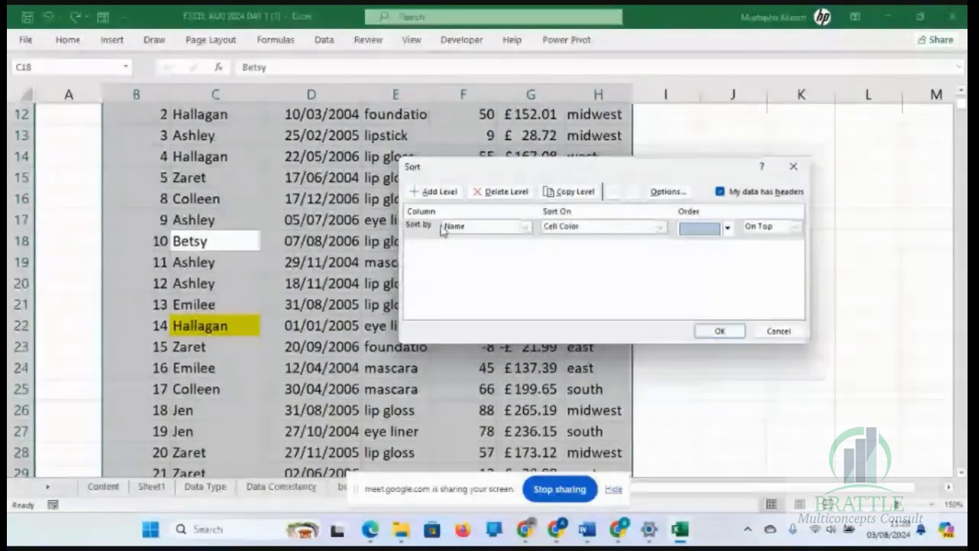
click(505, 192)
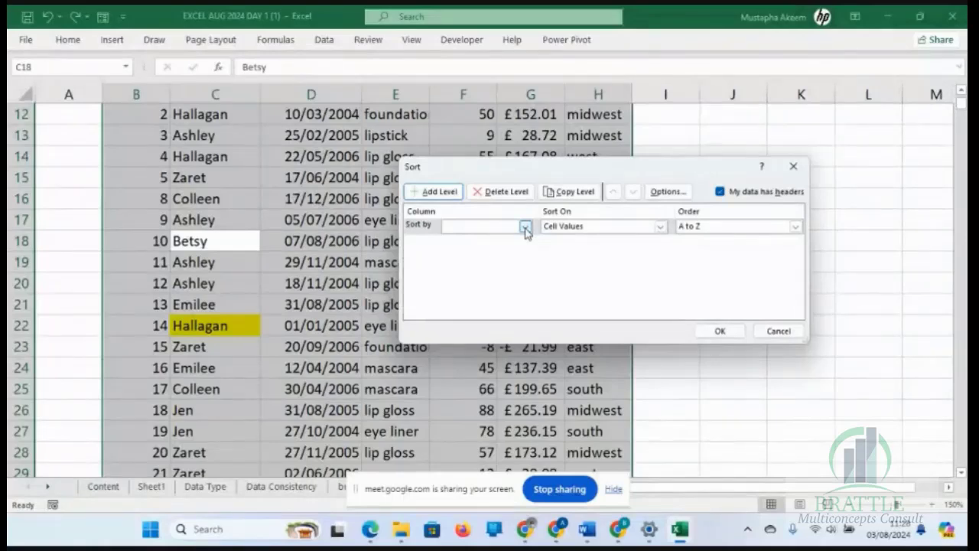
Sort the transaction table by Name on Cell Values in A to Z order.
click(525, 228)
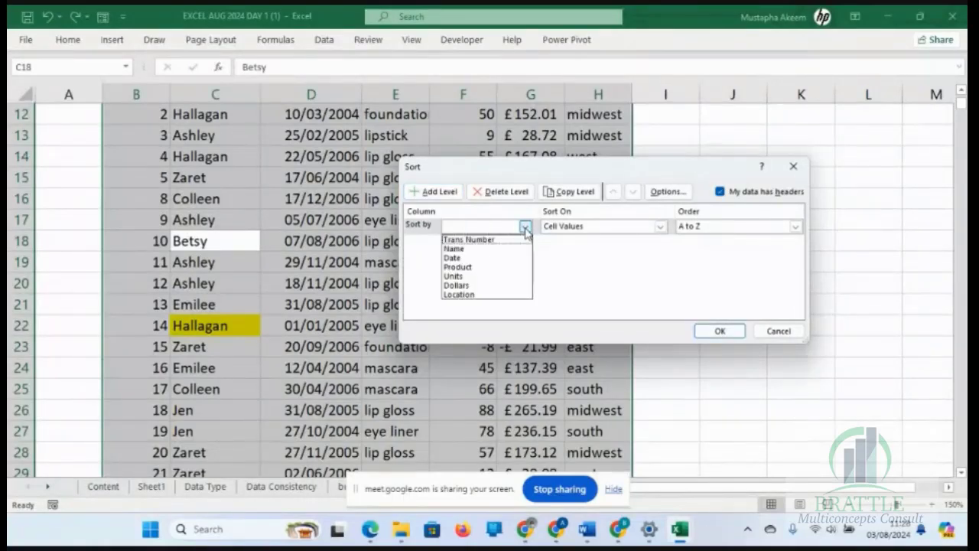
click(455, 249)
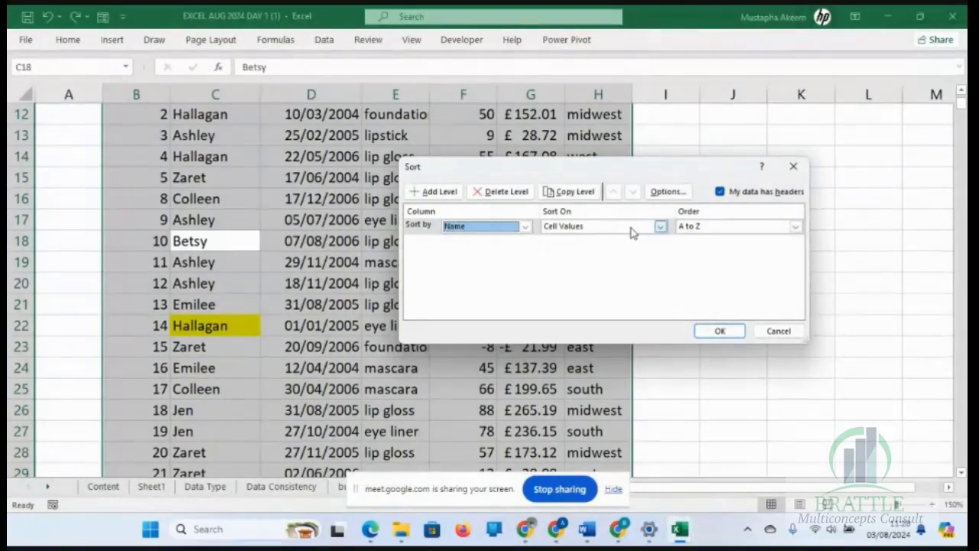
click(659, 227)
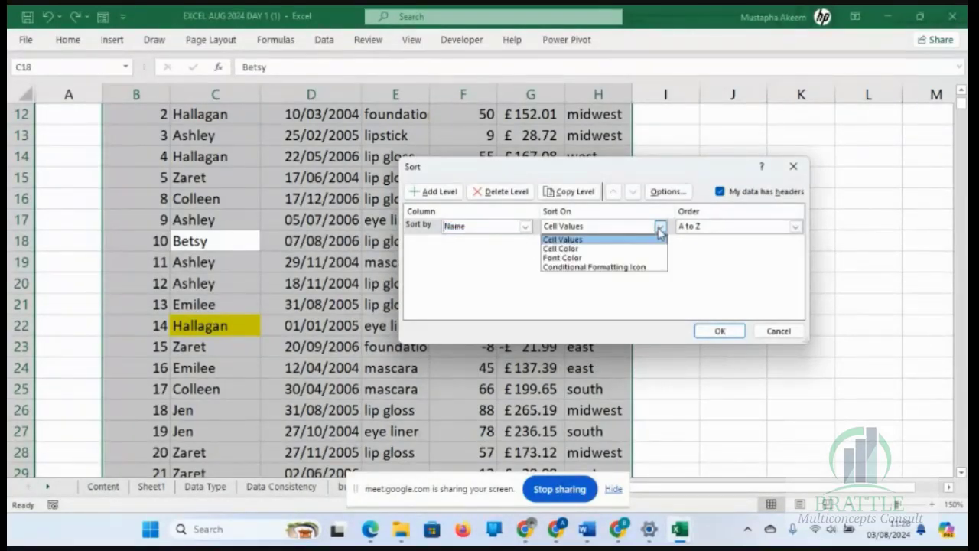
click(582, 241)
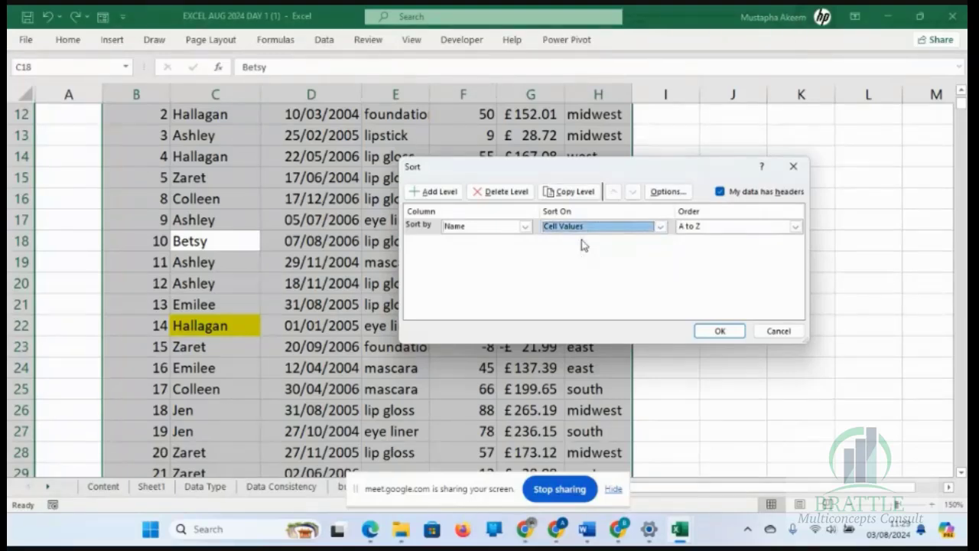
click(796, 227)
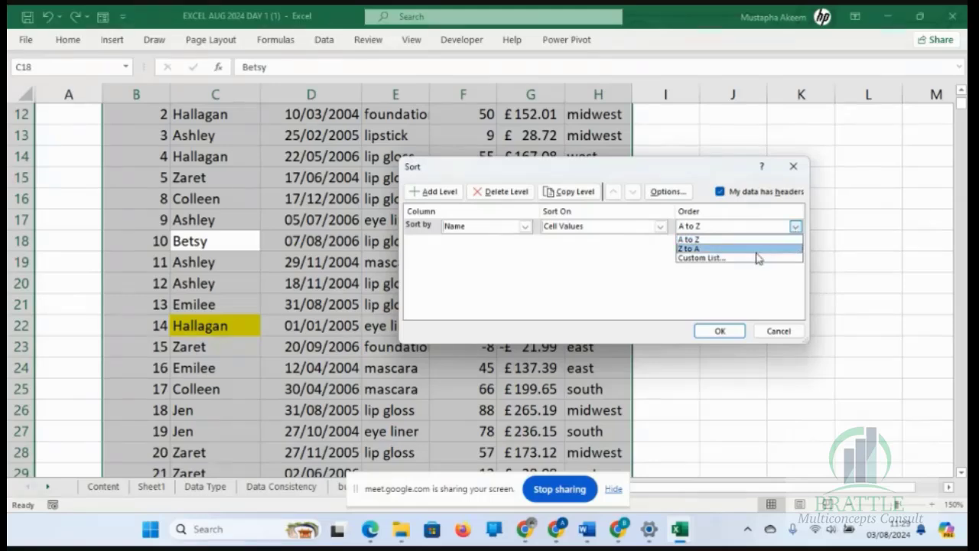
click(728, 241)
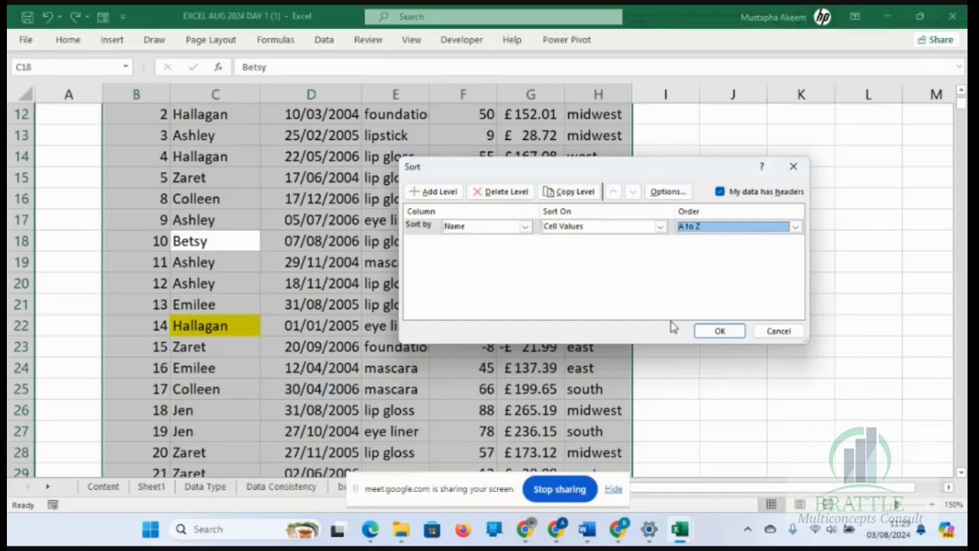
click(719, 331)
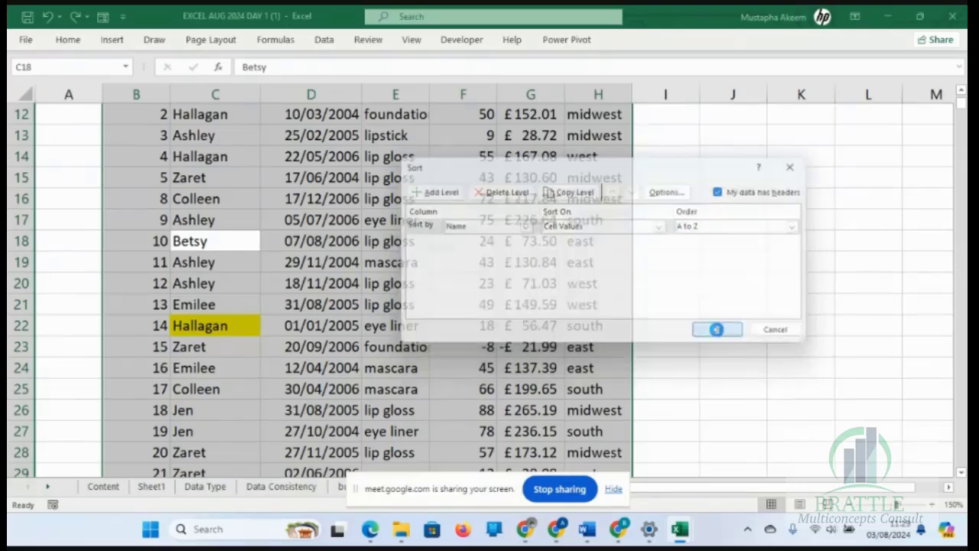
Examine the order of the Name column from the table's top down through about row 1050 and back up.
click(218, 268)
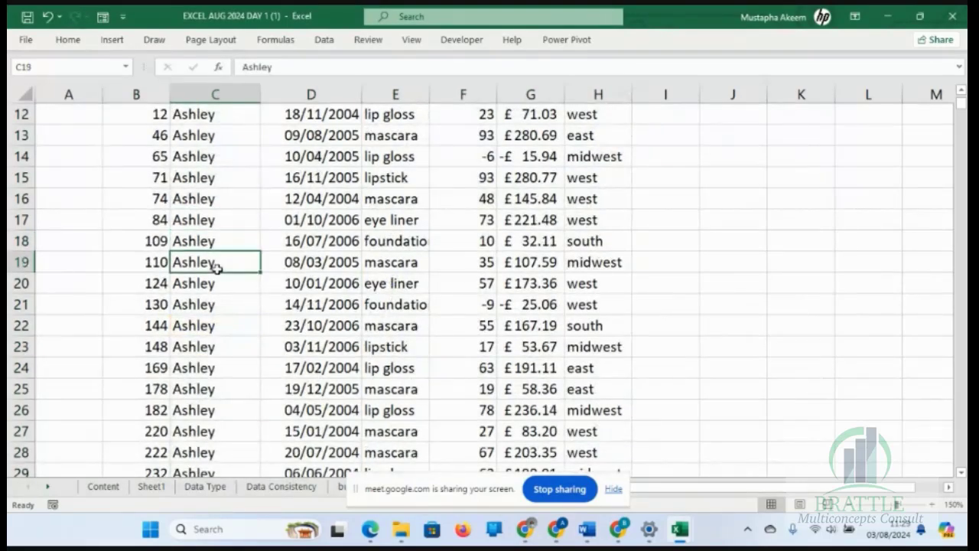
key(Up)
key(Up)
key(Up)
key(Up)
key(Up)
key(Up)
key(Up)
key(Up)
key(Up)
key(Up)
key(Up)
key(Up)
key(Up)
key(Up)
key(Up)
key(Up)
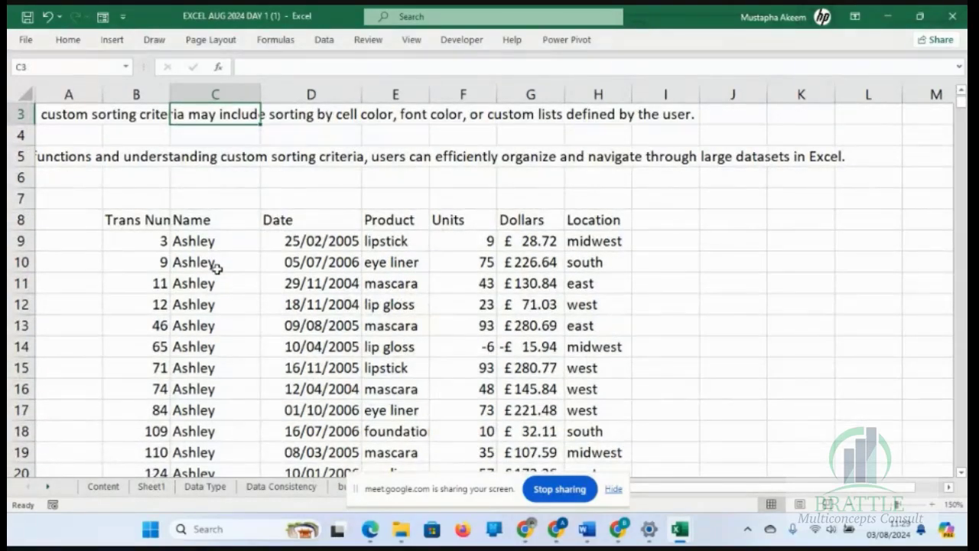
key(Down)
key(Down)
key(Down)
key(Down)
key(Down)
key(Down)
key(Down)
key(Down)
key(Down)
key(Down)
key(Down)
key(Down)
key(Down)
key(Down)
key(Down)
key(Down)
key(Down)
key(Down)
key(Down)
key(Down)
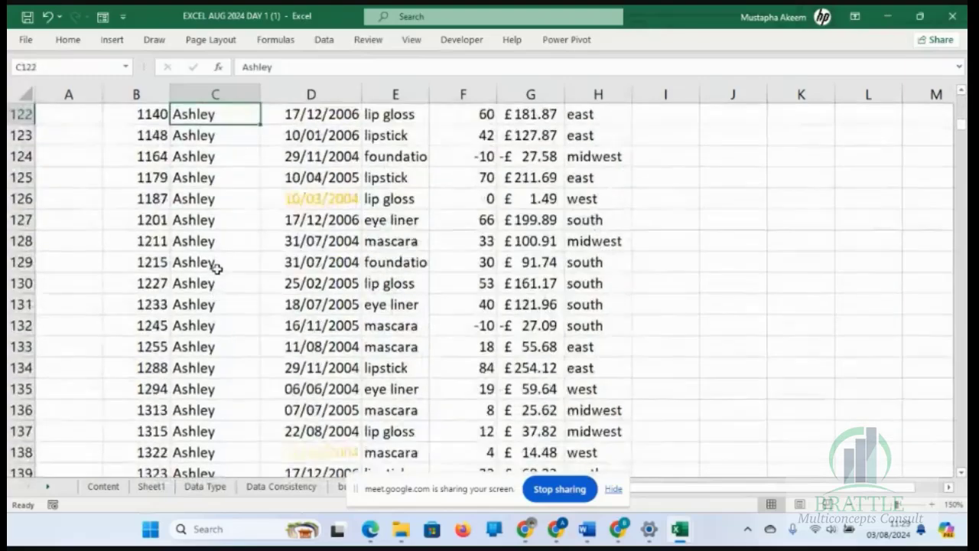
key(Page_Down)
key(Page_Down)
key(Page_Down)
key(Page_Down)
key(Page_Down)
key(Page_Down)
key(Page_Down)
key(Page_Down)
key(Page_Down)
key(Page_Down)
key(Page_Down)
key(Page_Down)
key(Page_Down)
key(Page_Down)
key(Page_Down)
key(Page_Down)
key(Page_Down)
key(Page_Down)
key(Page_Down)
key(Page_Down)
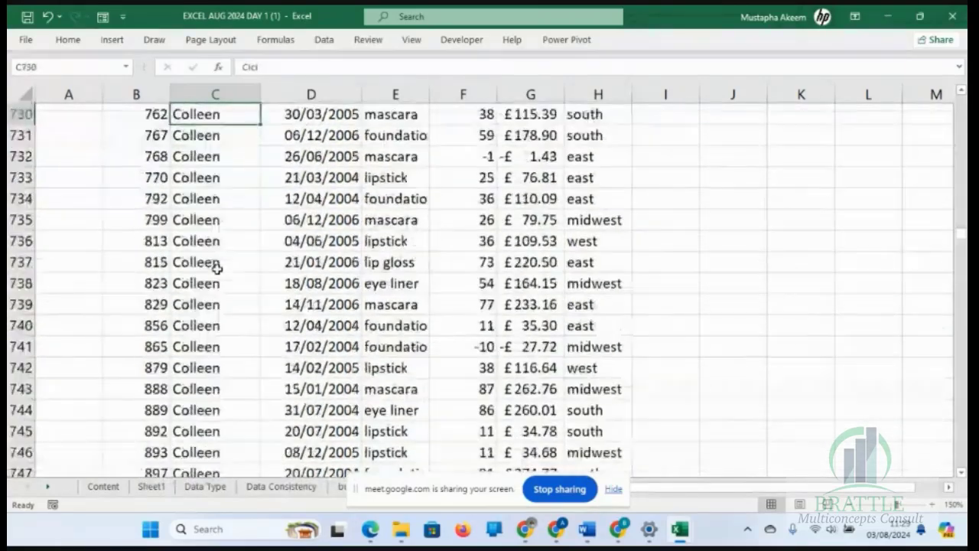
key(Page_Down)
key(Page_Down)
key(Page_Down)
key(Page_Down)
key(Page_Down)
key(Page_Down)
key(Page_Down)
key(Page_Down)
key(Page_Down)
key(Page_Down)
key(Page_Down)
key(Page_Down)
key(Page_Down)
key(Page_Down)
key(Page_Down)
key(Page_Down)
key(Page_Down)
key(Page_Down)
key(Page_Down)
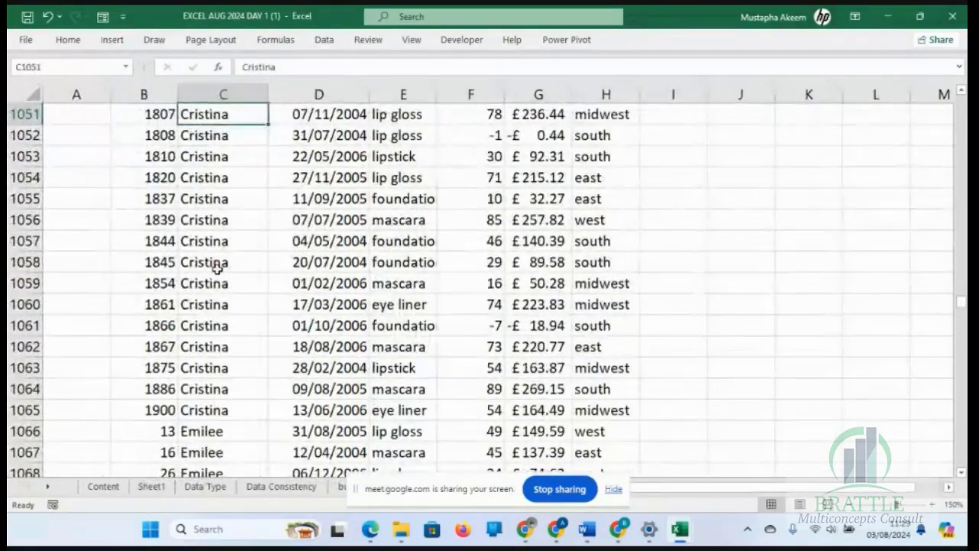
key(Page_Up)
key(Page_Up)
key(Page_Up)
key(Page_Up)
key(Page_Up)
key(Page_Up)
key(Page_Up)
key(Page_Up)
key(Page_Up)
key(Page_Up)
key(Page_Up)
key(Page_Up)
key(Page_Up)
key(Page_Up)
key(Page_Up)
key(Page_Up)
key(Page_Up)
key(Page_Up)
key(Page_Up)
key(Page_Up)
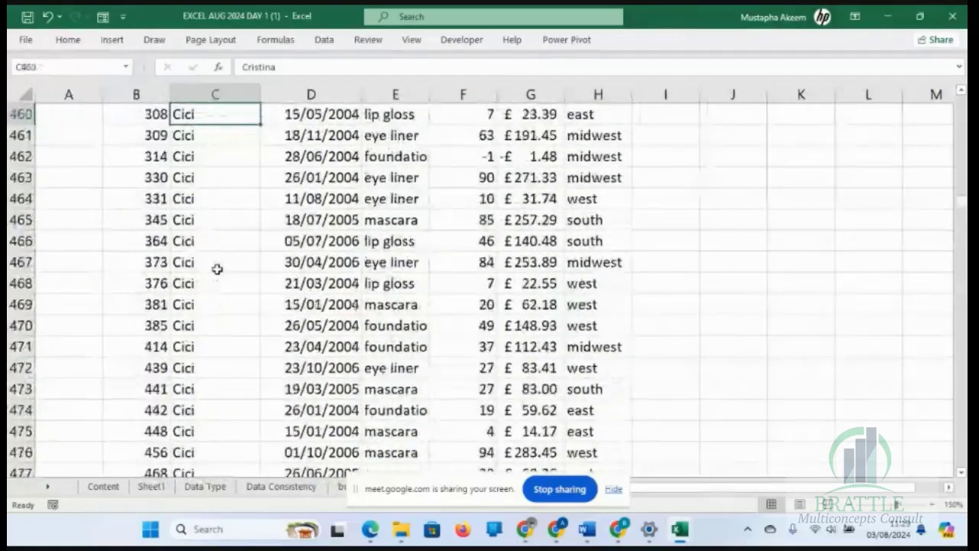
key(Page_Up)
key(Page_Up)
key(Page_Up)
key(Page_Up)
key(Page_Up)
key(Page_Up)
key(Page_Up)
key(Page_Up)
key(Page_Up)
key(Page_Up)
key(Page_Up)
key(Page_Up)
key(Page_Up)
key(Page_Up)
key(Page_Up)
key(Page_Up)
key(Page_Up)
key(Page_Up)
key(Page_Up)
key(Page_Up)
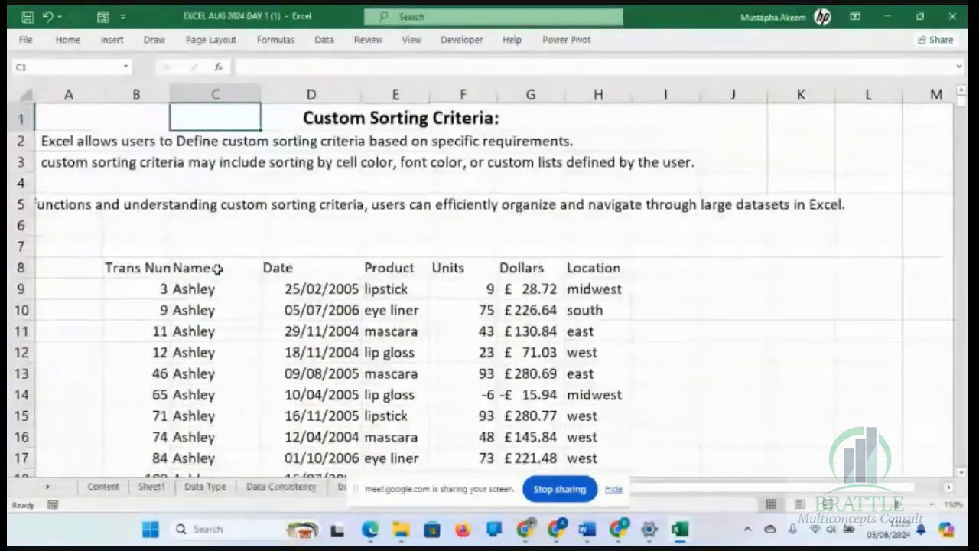
key(Down)
key(Down)
key(Down)
key(Down)
key(Down)
key(Down)
key(Down)
key(Down)
key(Down)
key(Down)
key(Down)
key(Down)
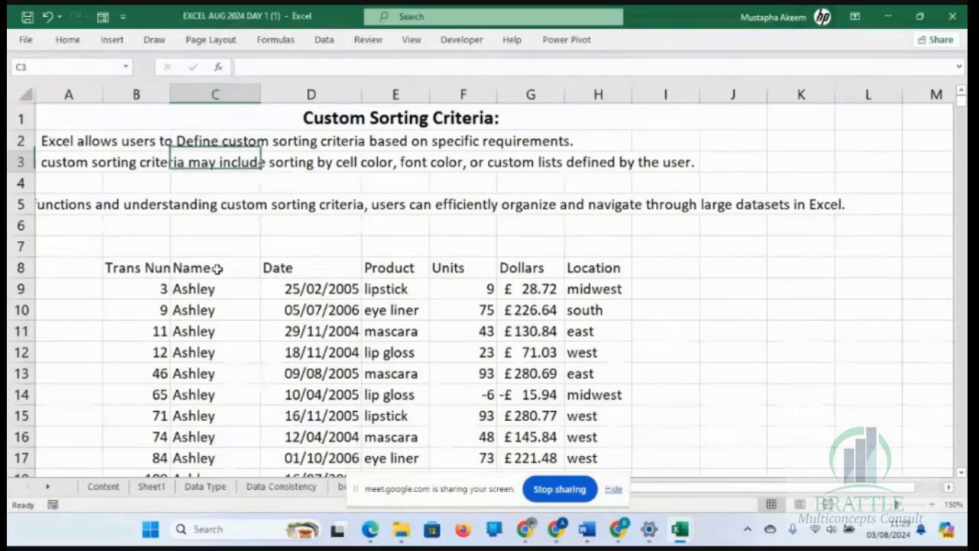
key(Down)
key(Down)
key(Down)
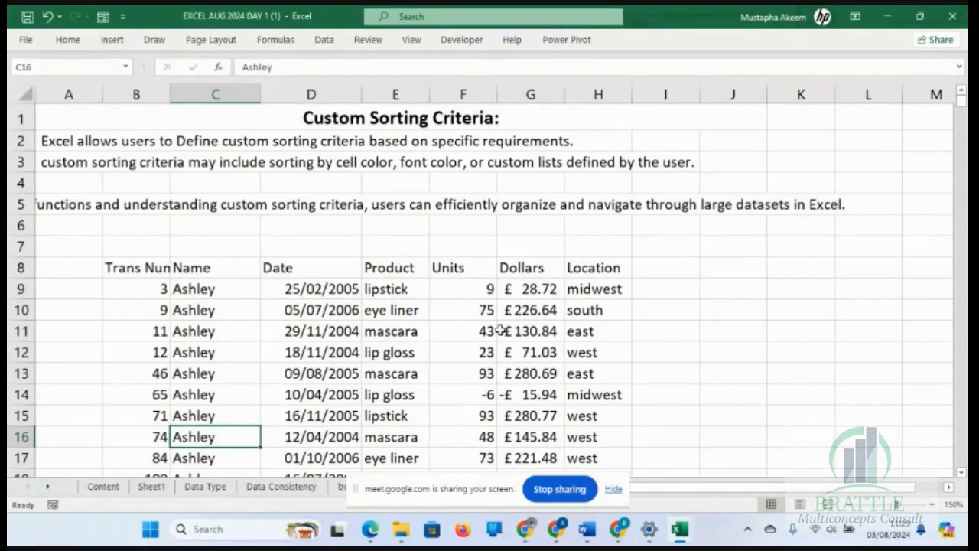
Hide the screen-sharing notice and select the Product header cell of the transaction table.
click(613, 488)
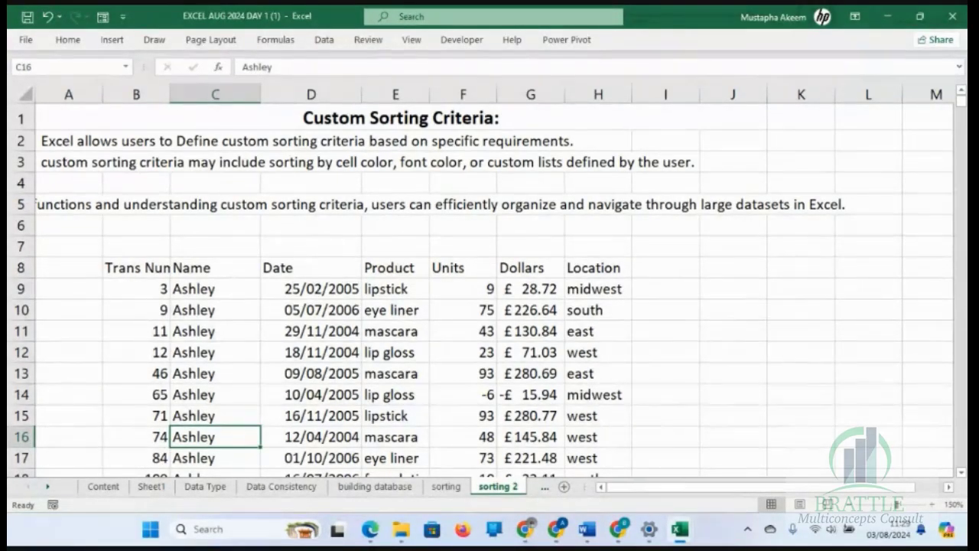
key(alt+Tab)
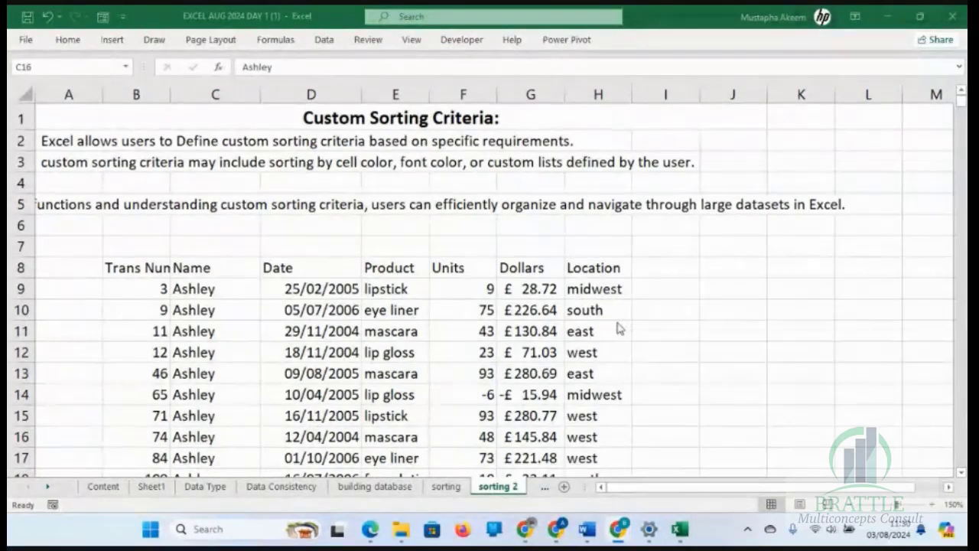
key(alt+Tab)
click(386, 266)
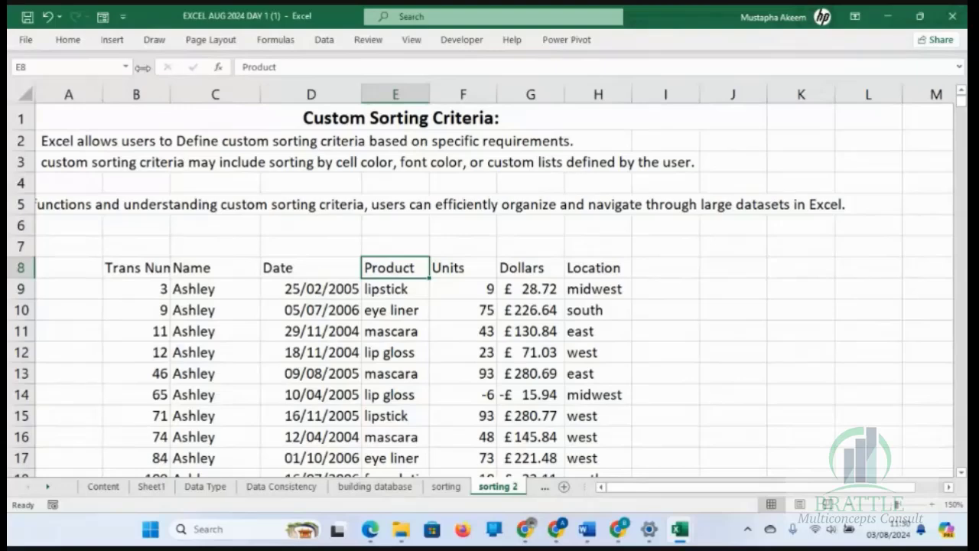
Start a Custom Sort on the transaction table and add a second level by Product on Cell Values beneath the Name level.
click(322, 39)
click(417, 69)
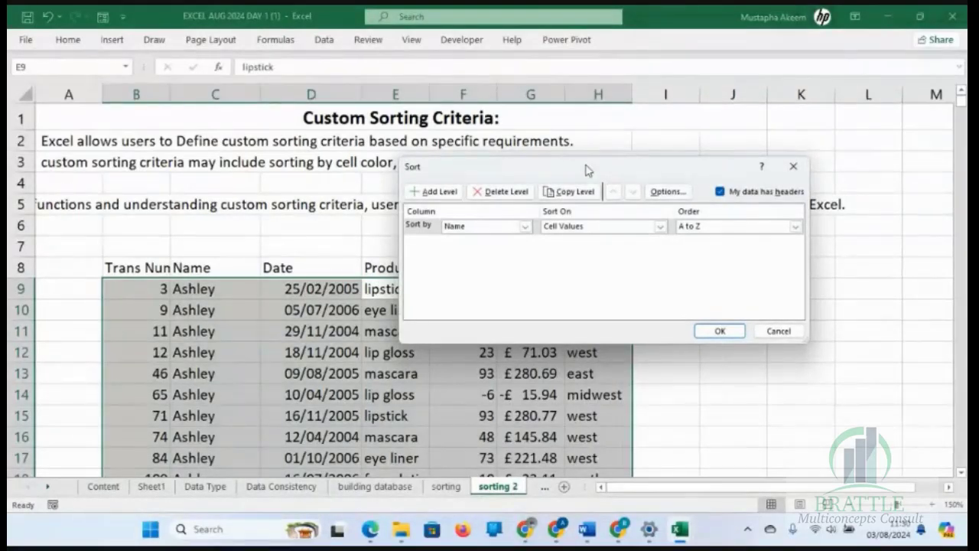
drag(588, 169, 450, 197)
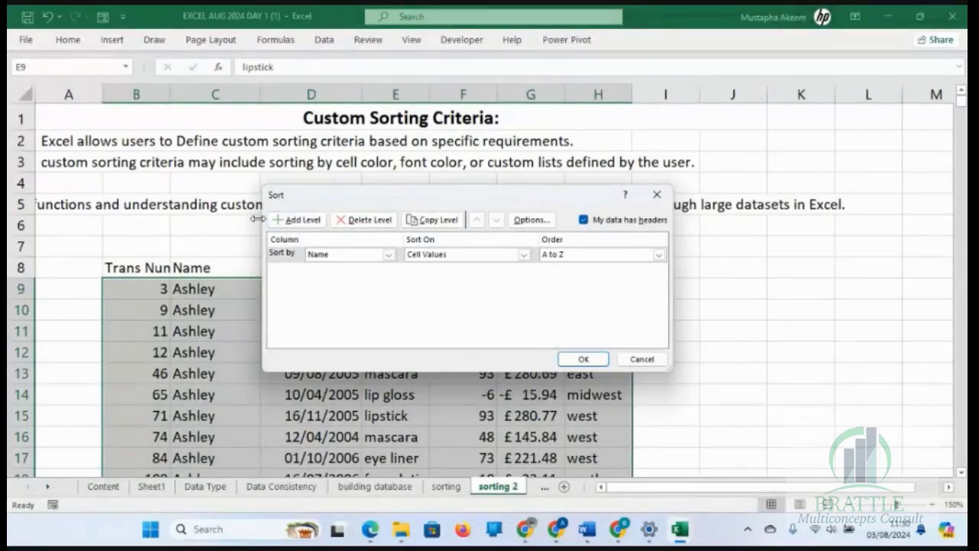
click(303, 220)
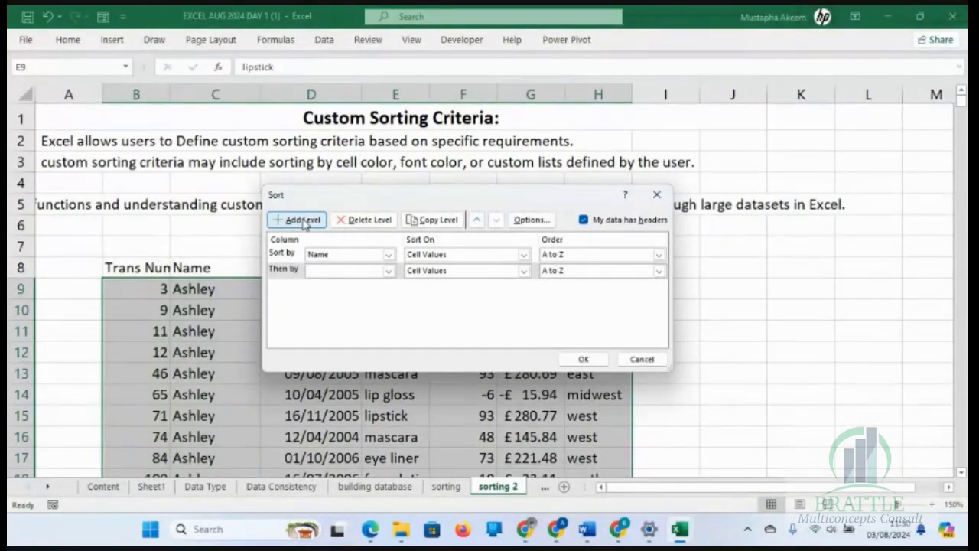
click(387, 271)
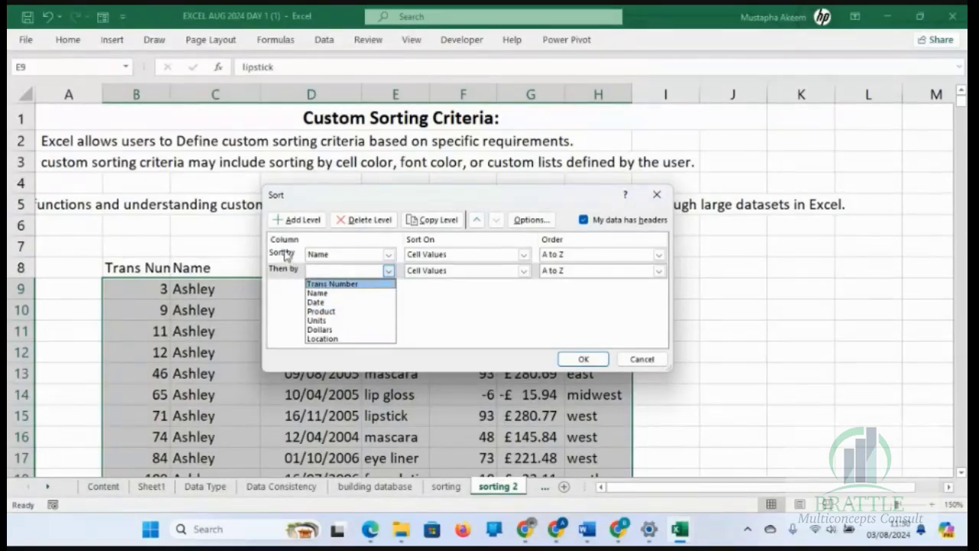
click(324, 312)
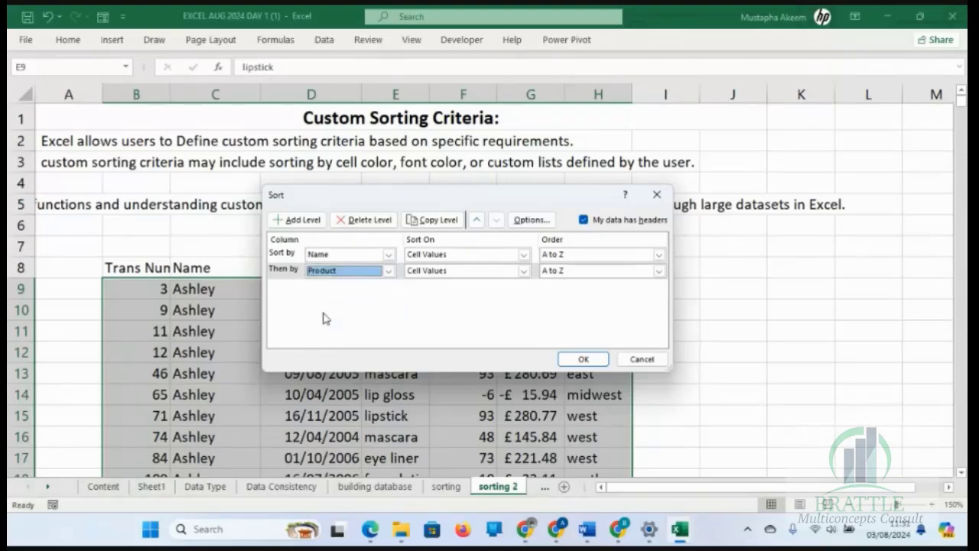
click(524, 272)
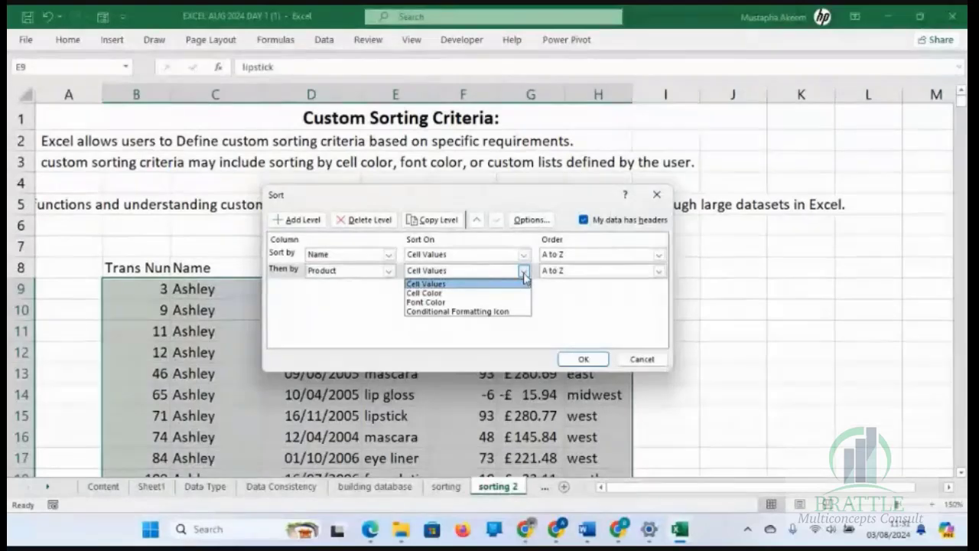
click(521, 283)
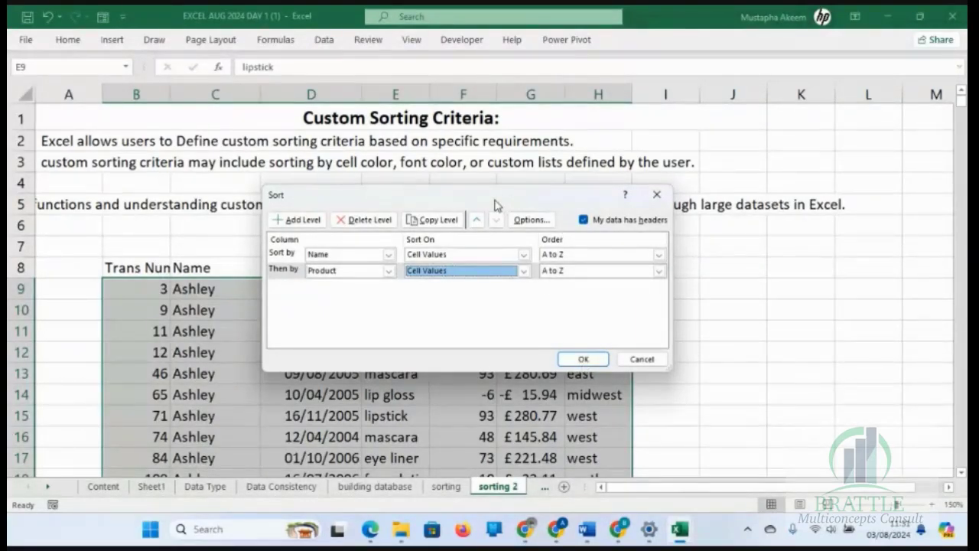
Switch the sort's header-row setting off and back on, and apply the sort by Name and Product, both A to Z.
drag(494, 200, 429, 355)
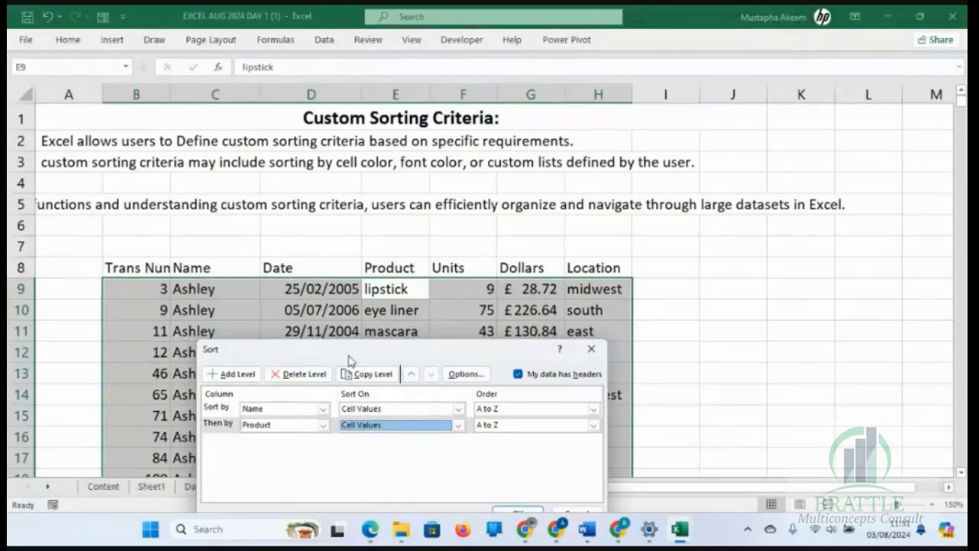
drag(513, 354, 525, 265)
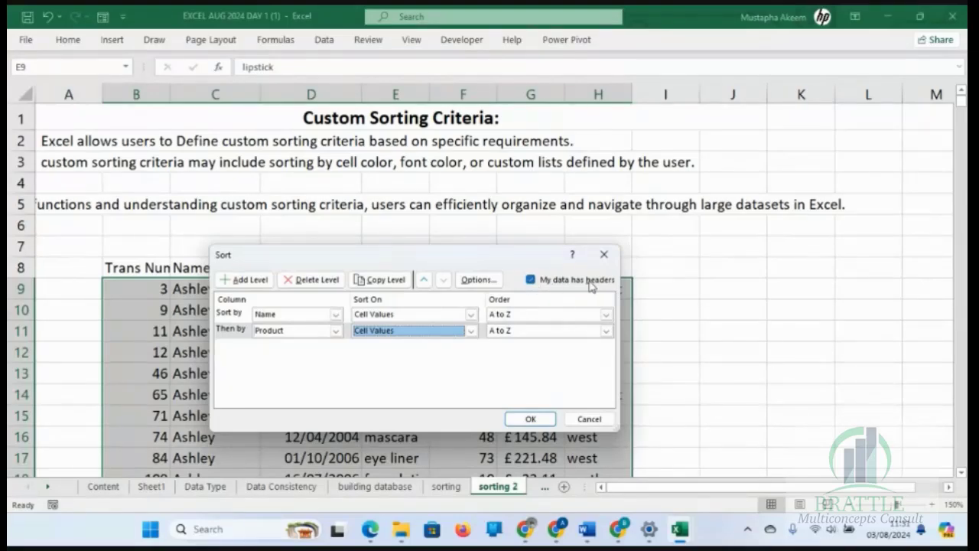
drag(499, 258, 466, 302)
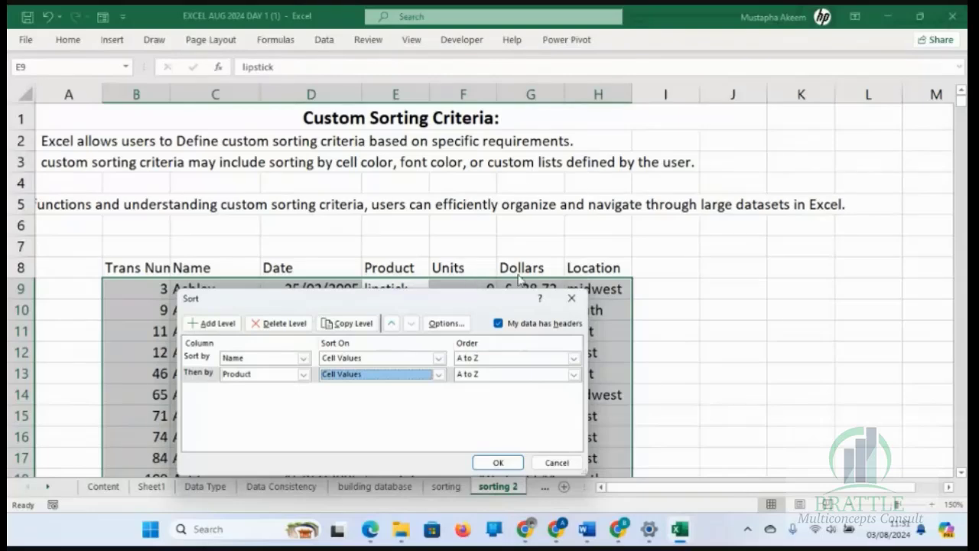
click(497, 323)
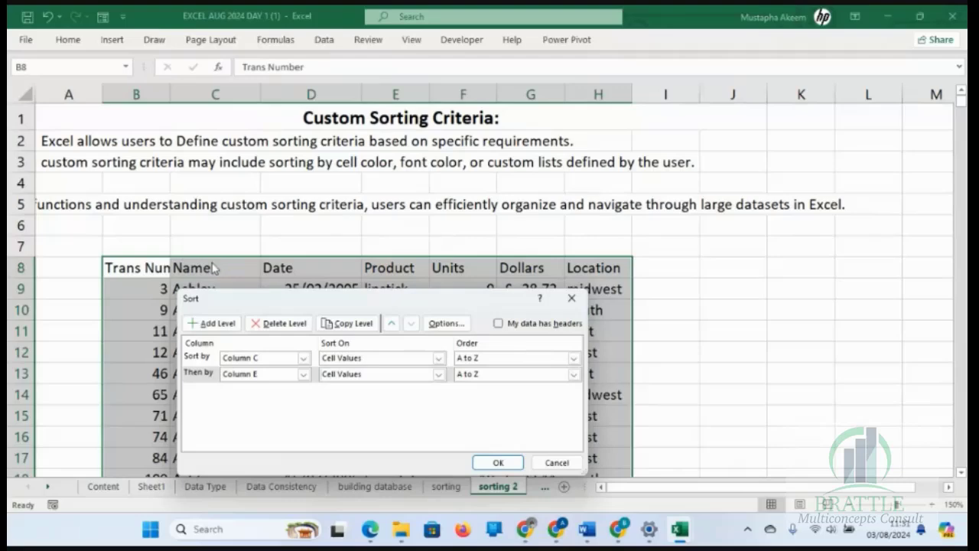
click(498, 324)
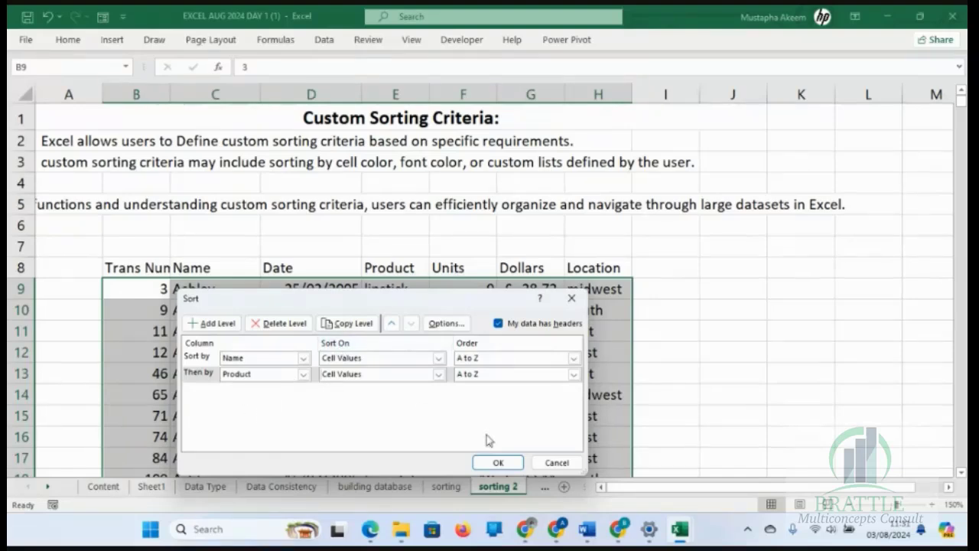
click(497, 462)
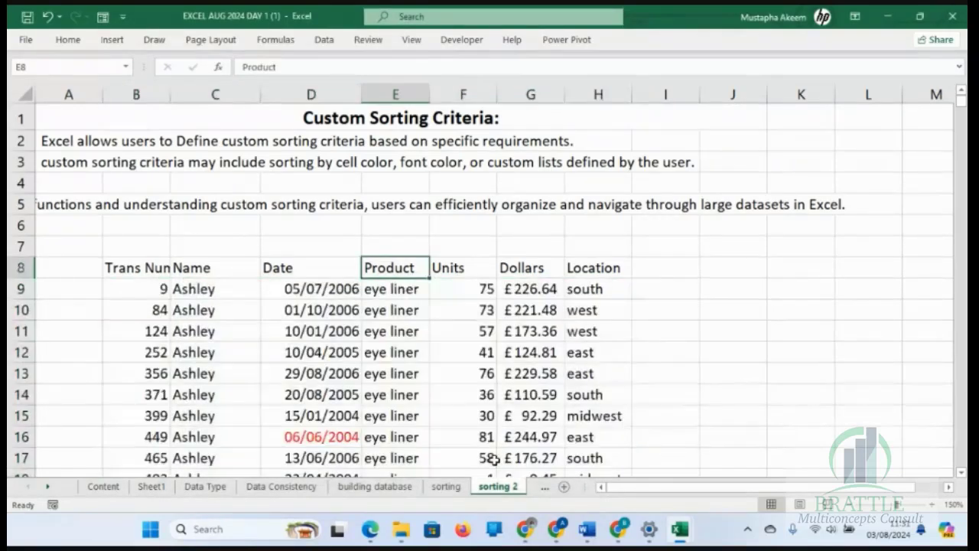
Examine the order of the Product column within each Name group from the table's top down through about row 319.
click(193, 300)
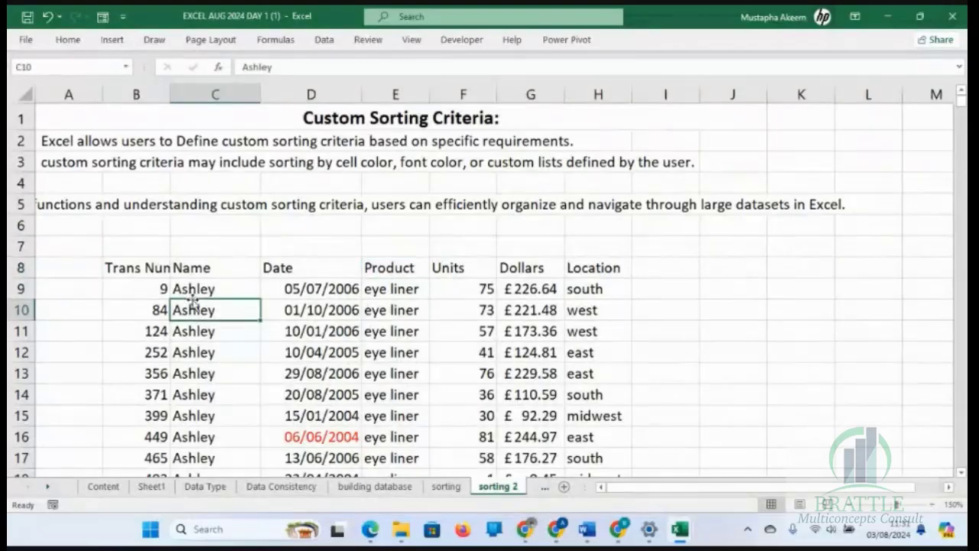
click(393, 286)
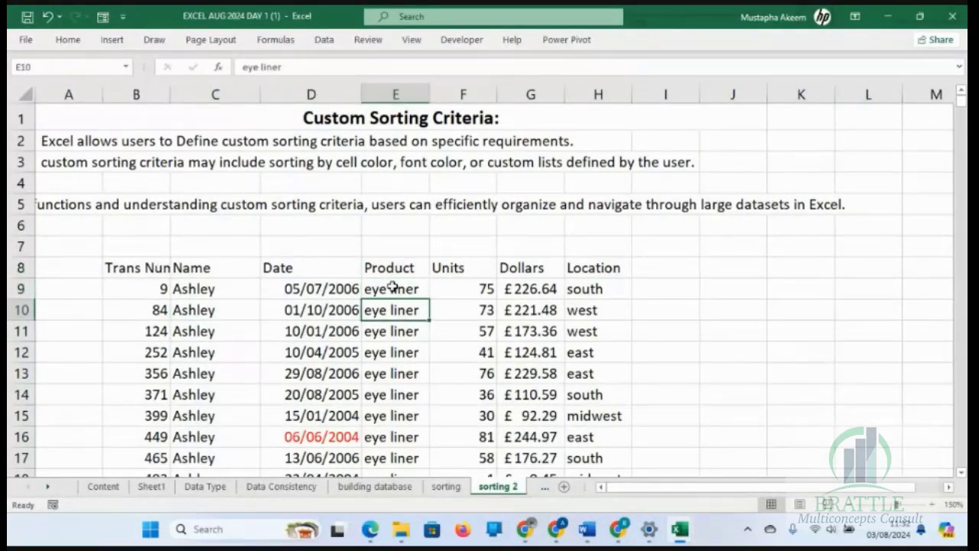
key(Down)
key(Down)
key(Down)
key(Down)
key(Down)
key(Down)
key(Down)
key(Down)
key(Down)
key(Down)
key(Down)
key(Down)
key(Down)
key(Down)
key(Down)
key(Down)
key(Down)
key(Down)
key(Down)
key(Down)
key(Down)
key(Down)
key(Down)
key(Down)
key(Down)
key(Down)
key(Down)
key(Down)
key(Down)
key(Down)
key(Down)
key(Down)
key(Down)
key(Down)
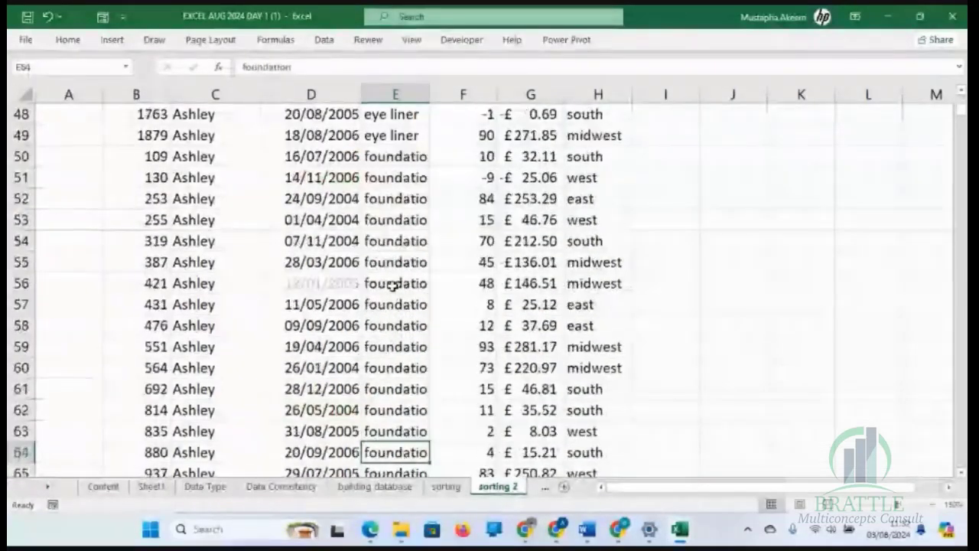
key(Down)
key(Down)
key(Down)
key(Down)
key(Down)
key(Down)
key(Down)
key(Down)
key(Down)
key(Down)
key(Down)
key(Down)
key(Down)
key(Down)
key(Down)
key(Down)
key(Down)
key(Down)
key(Down)
key(Down)
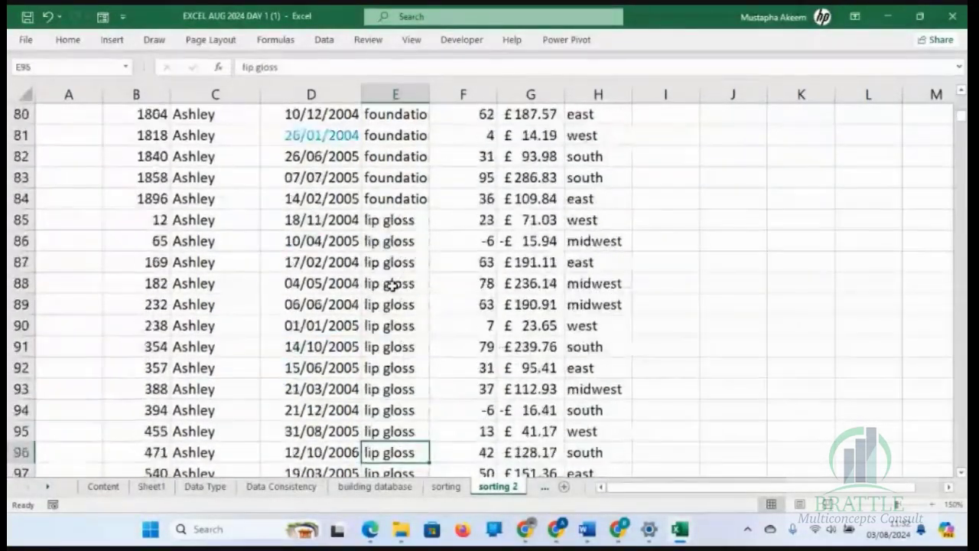
key(Down)
key(Down)
key(Down)
key(Down)
key(Down)
key(Down)
key(Down)
key(Down)
key(Down)
key(Down)
key(Down)
key(Down)
key(Down)
key(Down)
key(Down)
key(Down)
key(Down)
key(Down)
key(Down)
key(Down)
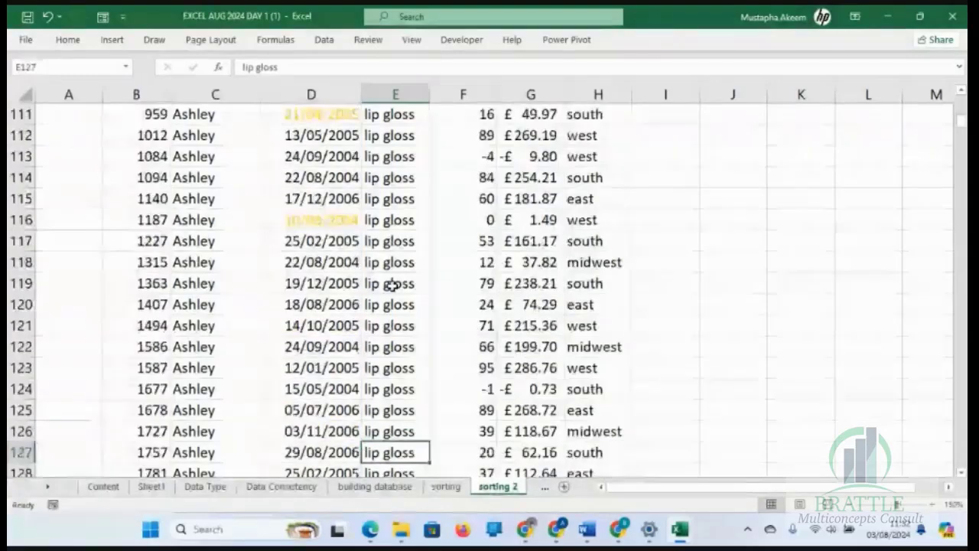
key(Down)
key(Down)
key(Down)
key(Down)
key(Down)
key(Down)
key(Down)
key(Down)
key(Down)
key(Down)
key(Down)
key(Down)
key(Down)
key(Down)
key(Down)
key(Down)
key(Down)
key(Down)
key(Down)
key(Down)
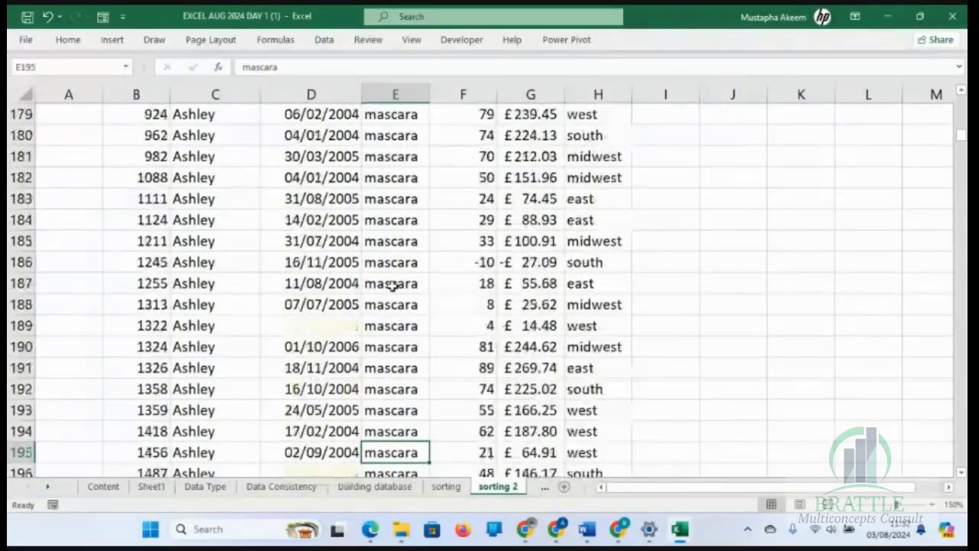
key(Down)
key(Down)
key(Down)
key(Down)
key(Down)
key(Down)
key(Down)
key(Down)
key(Down)
key(Down)
key(Down)
key(Down)
key(Down)
key(Down)
key(Down)
key(Down)
key(Down)
key(Down)
key(Down)
key(Down)
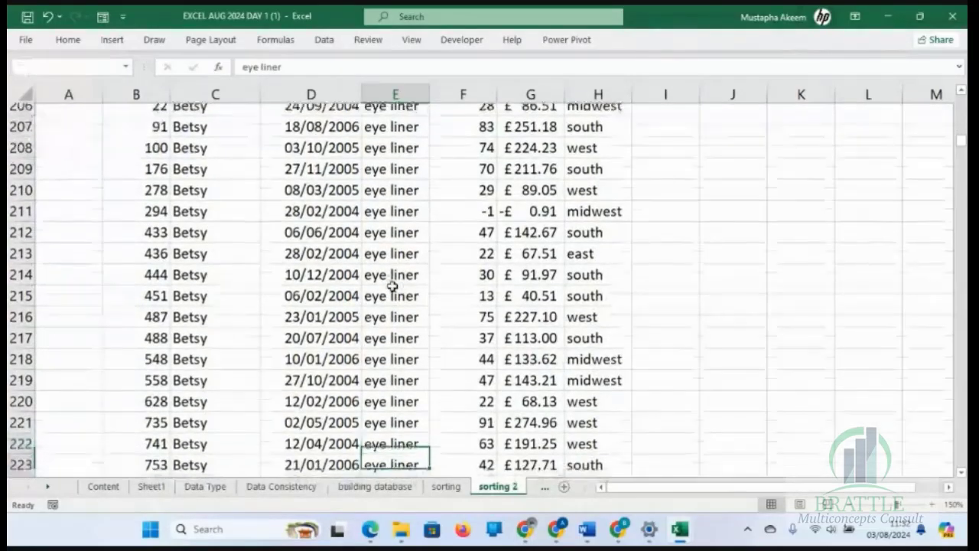
key(Down)
key(Down)
key(Down)
key(Down)
key(Down)
key(Down)
key(Down)
key(Down)
key(Down)
key(Down)
key(Down)
key(Down)
key(Down)
key(Down)
key(Down)
key(Down)
key(Down)
key(Down)
key(Down)
key(Down)
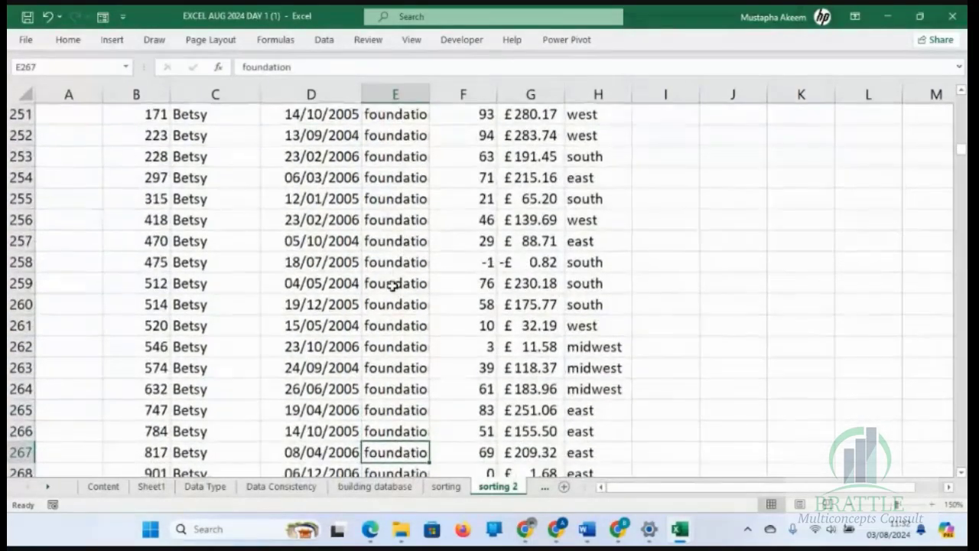
key(Down)
key(Down)
key(Down)
key(Down)
key(Down)
key(Down)
key(Down)
key(Down)
key(Down)
key(Down)
key(Down)
key(Down)
key(Down)
key(Down)
key(Down)
key(Down)
key(Down)
key(Down)
key(Down)
key(Down)
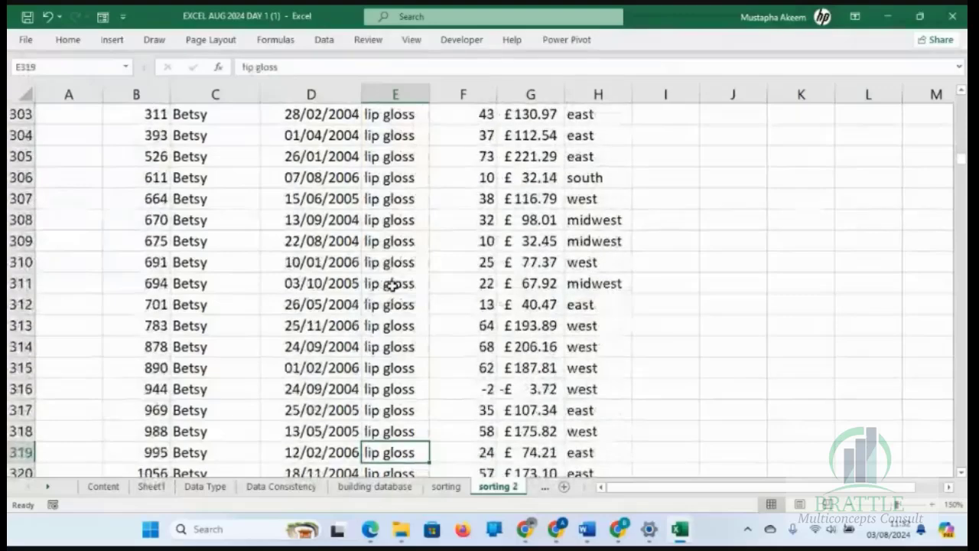
Examine the order of the Product column within the Name group from row 319 down to row 351.
key(Down)
key(Down)
key(Down)
key(Down)
key(Down)
key(Down)
key(Down)
key(Down)
key(Down)
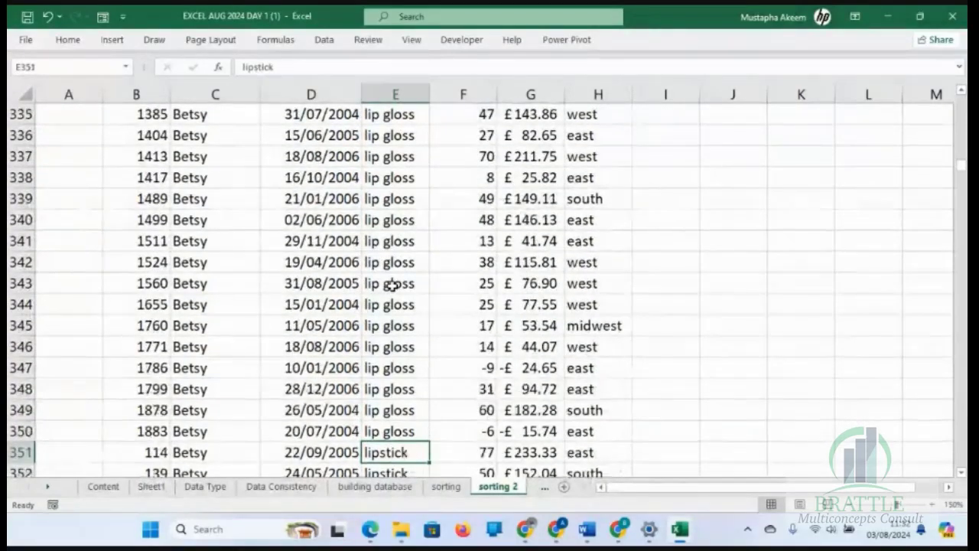
Review the Product column's order back up through the Name groups and select the first product cell, E9.
key(Up)
key(Up)
key(Up)
key(Up)
key(Up)
key(Up)
key(Up)
key(Up)
key(Up)
key(Up)
key(Up)
key(Up)
key(Up)
key(Up)
key(Up)
key(Up)
key(Up)
key(Up)
key(Up)
key(Up)
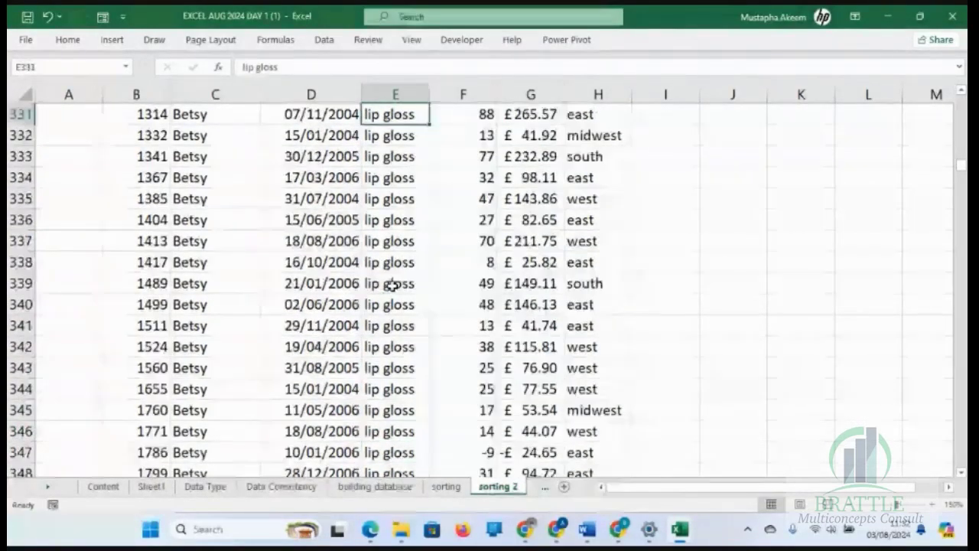
key(Up)
key(Up)
key(Up)
key(Up)
key(Up)
key(Up)
key(Up)
key(Up)
key(Up)
key(Up)
key(Up)
key(Up)
key(Up)
key(Up)
key(Up)
key(Up)
key(Up)
key(Up)
key(Up)
key(Up)
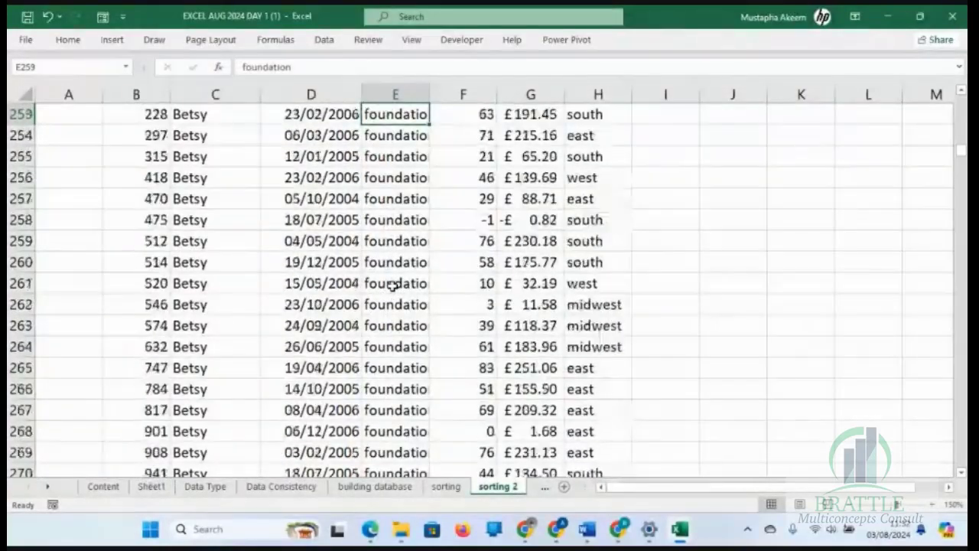
key(Up)
key(Up)
key(Up)
key(Up)
key(Up)
key(Up)
key(Up)
key(Up)
key(Up)
key(Up)
key(Up)
key(Up)
key(Up)
key(Up)
key(Up)
key(Up)
key(Up)
key(Up)
key(Up)
key(Up)
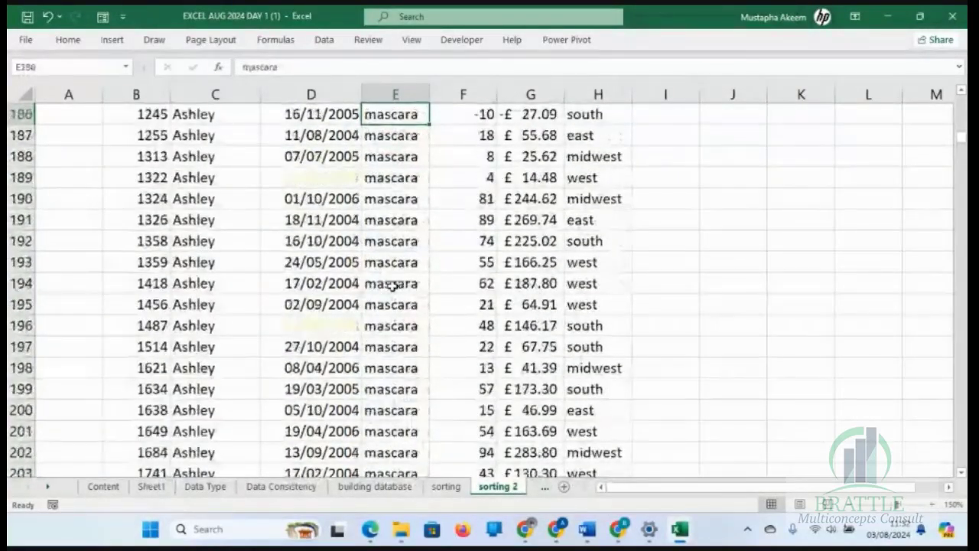
key(Up)
key(Up)
key(Up)
key(Up)
key(Up)
key(Up)
key(Up)
key(Up)
key(Up)
key(Up)
key(Up)
key(Up)
key(Up)
key(Up)
key(Up)
key(Up)
key(Up)
key(Up)
key(Up)
key(Up)
key(Up)
key(Up)
key(Up)
key(Up)
key(Up)
key(Up)
key(Up)
key(Up)
key(Up)
key(Up)
key(Up)
key(Up)
key(Up)
key(Up)
key(Up)
key(Up)
key(Up)
key(Up)
key(Up)
key(Up)
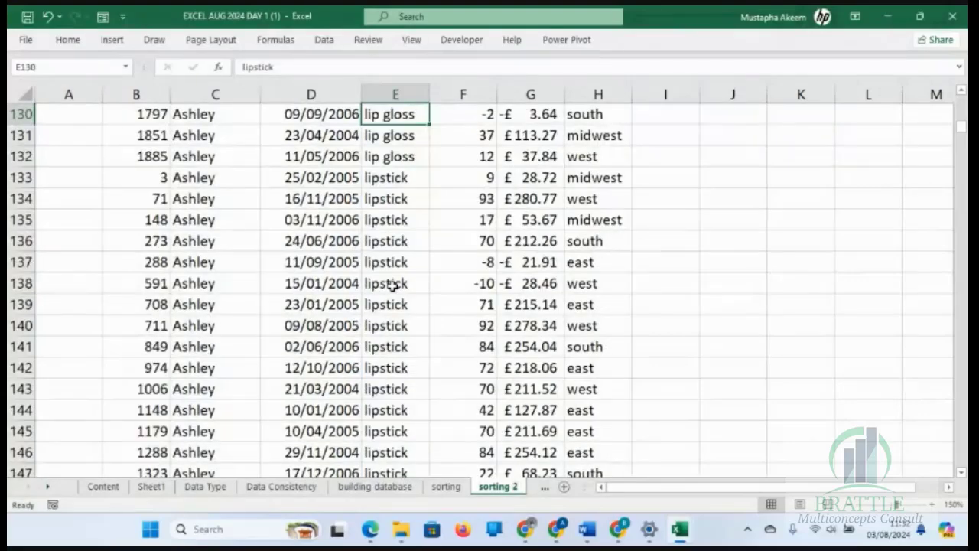
key(Up)
key(Up)
key(Up)
key(Up)
key(Up)
key(Up)
key(Up)
key(Up)
key(Up)
key(Up)
key(Up)
key(Up)
key(Up)
key(Up)
key(Up)
key(Up)
key(Up)
key(Up)
key(Up)
key(Up)
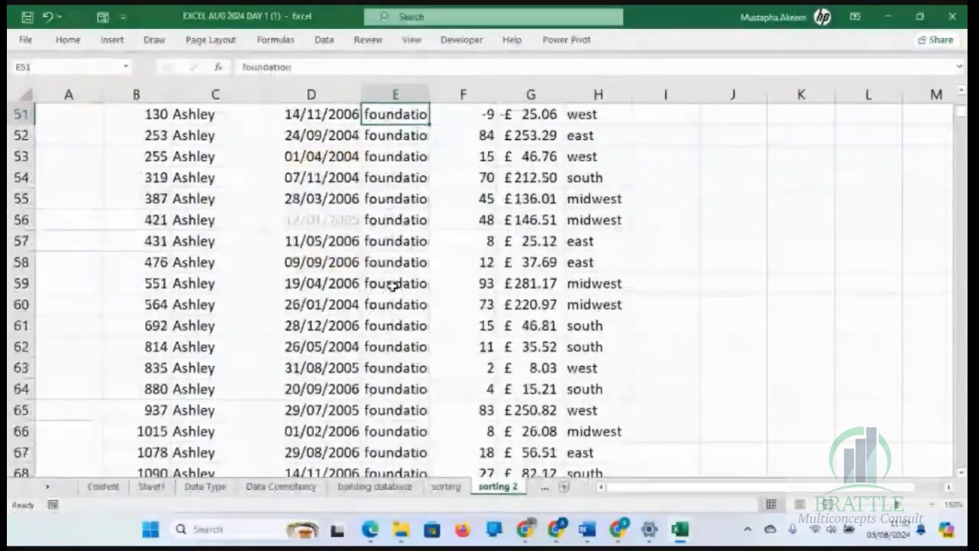
key(Up)
key(Up)
key(Up)
key(Up)
key(Up)
key(Up)
key(Up)
key(Up)
key(Up)
key(Up)
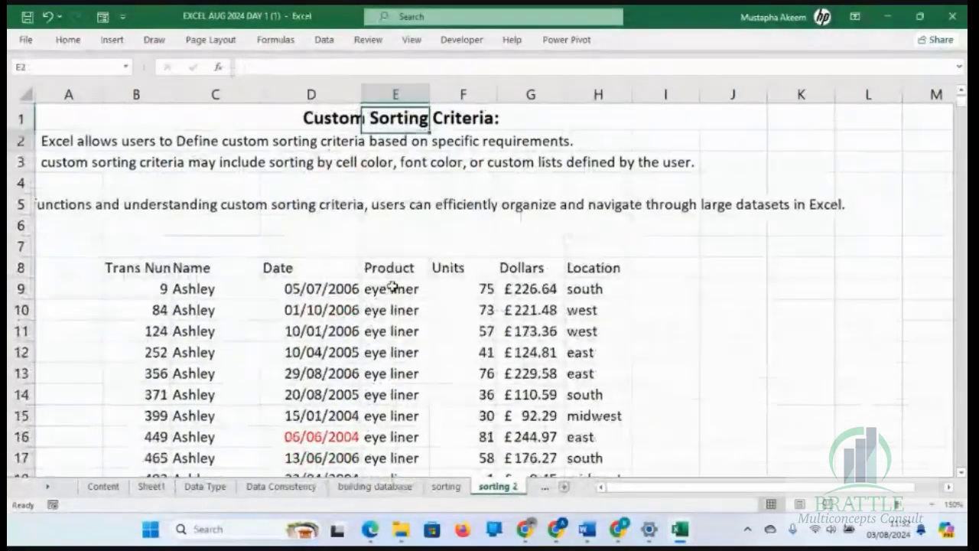
key(Down)
key(Down)
key(Down)
key(Down)
key(Down)
key(Down)
key(Down)
key(Down)
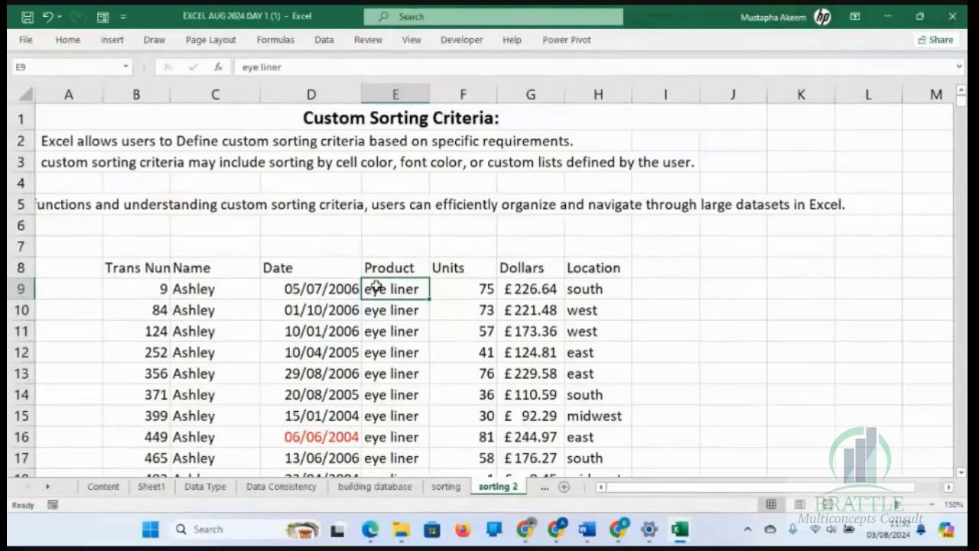
Start a Custom Sort from the first Date cell, D9, and add an empty level between the Name and Product levels.
click(340, 283)
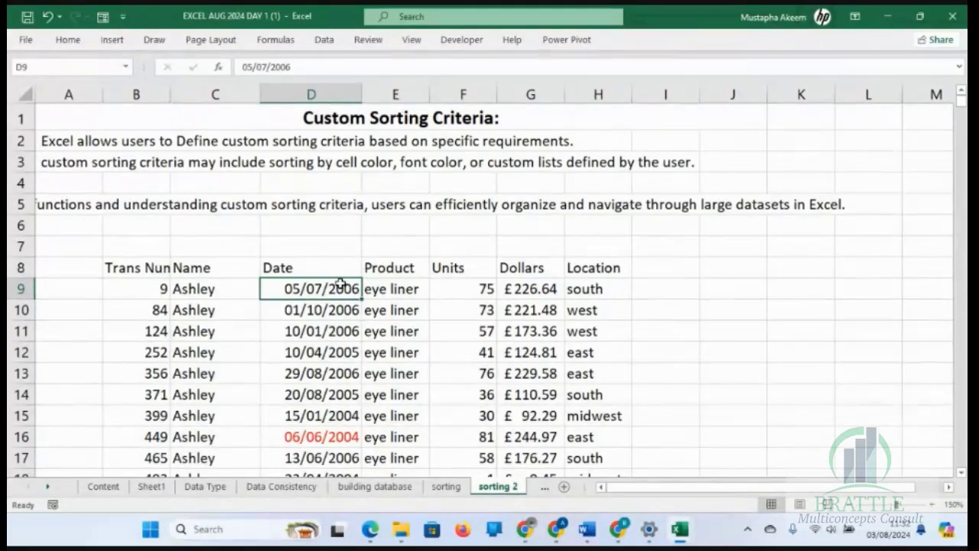
click(403, 289)
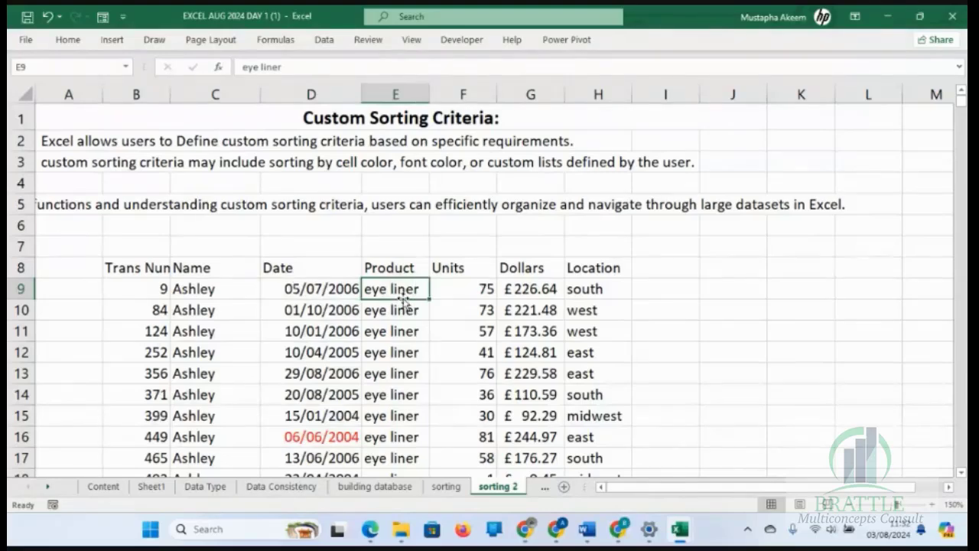
click(311, 294)
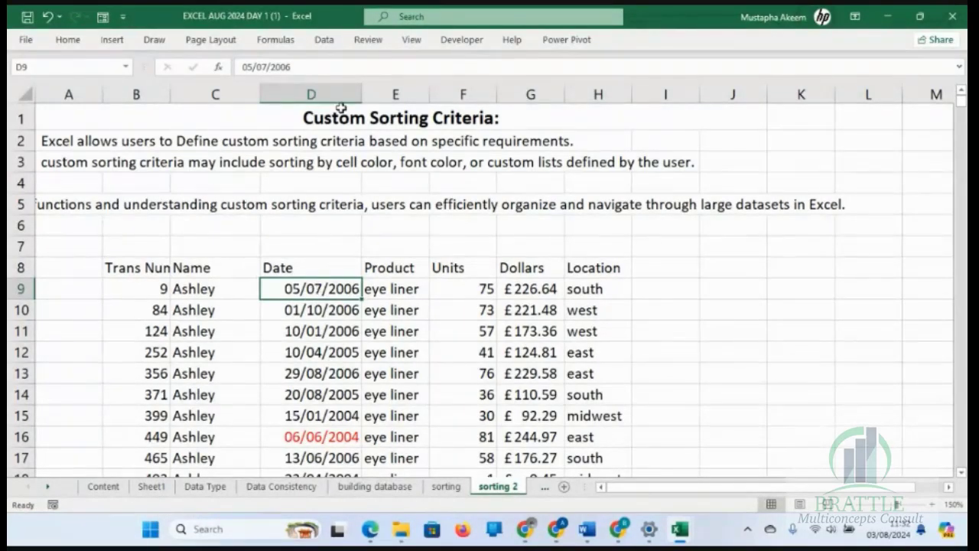
click(79, 39)
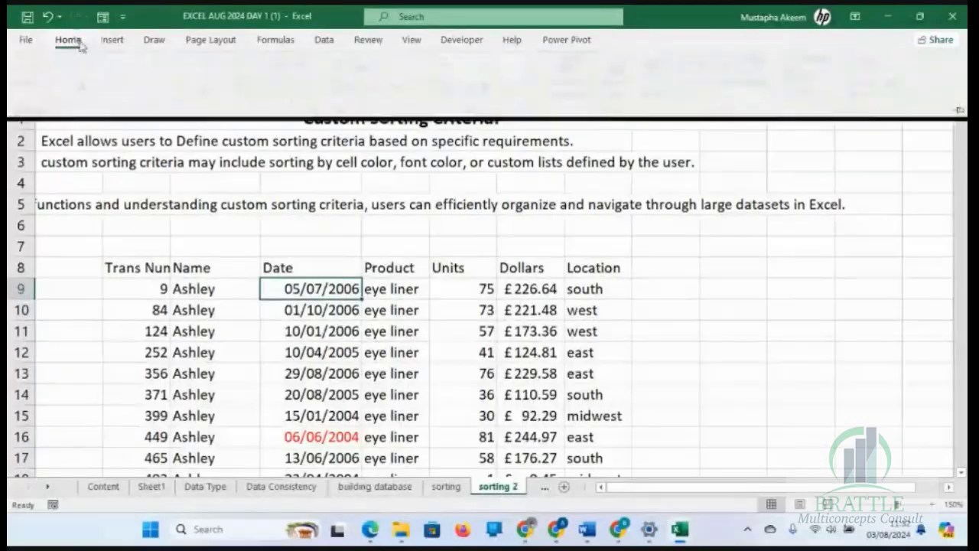
click(870, 88)
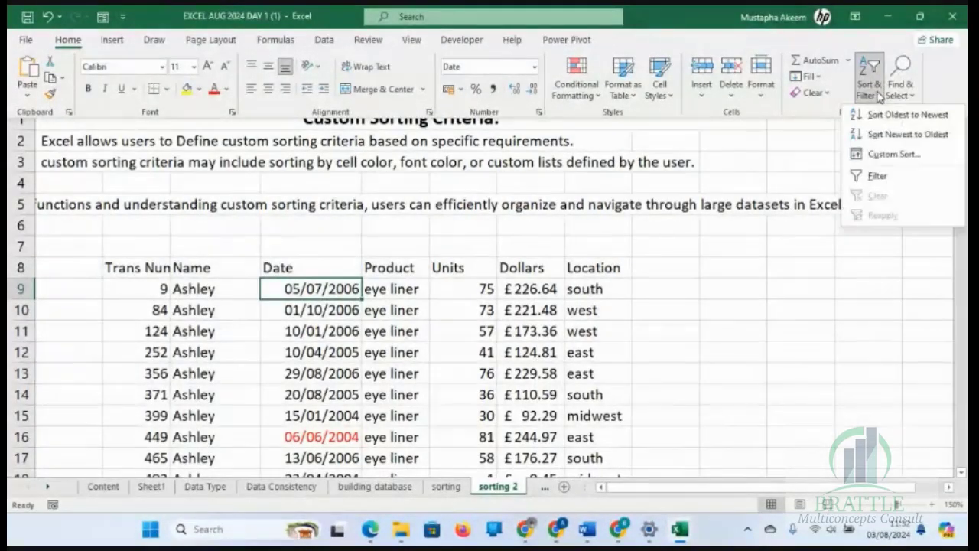
click(895, 156)
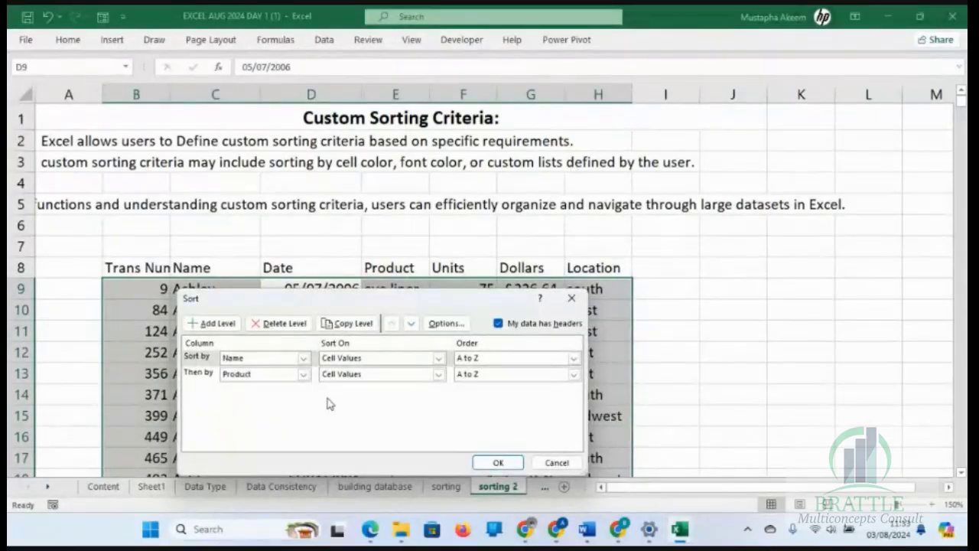
drag(318, 303, 349, 200)
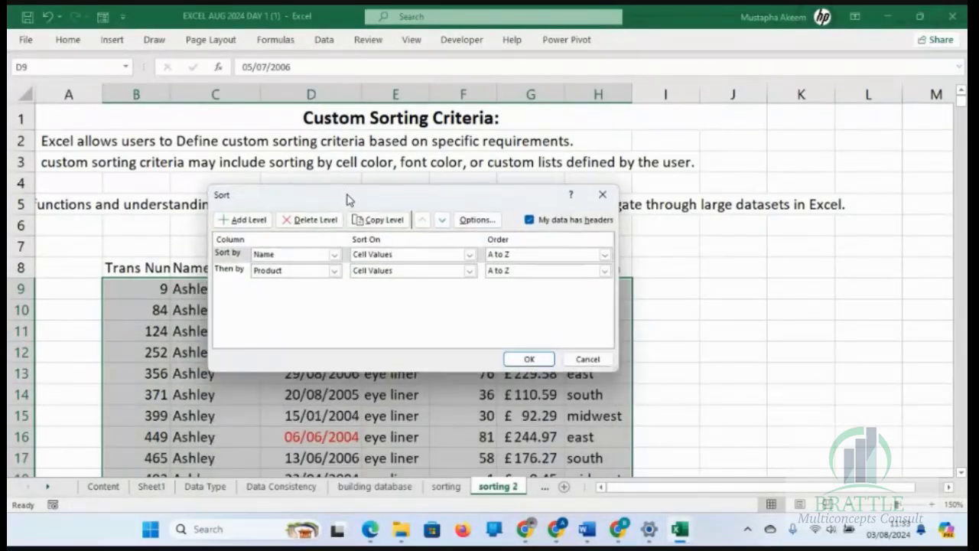
click(247, 220)
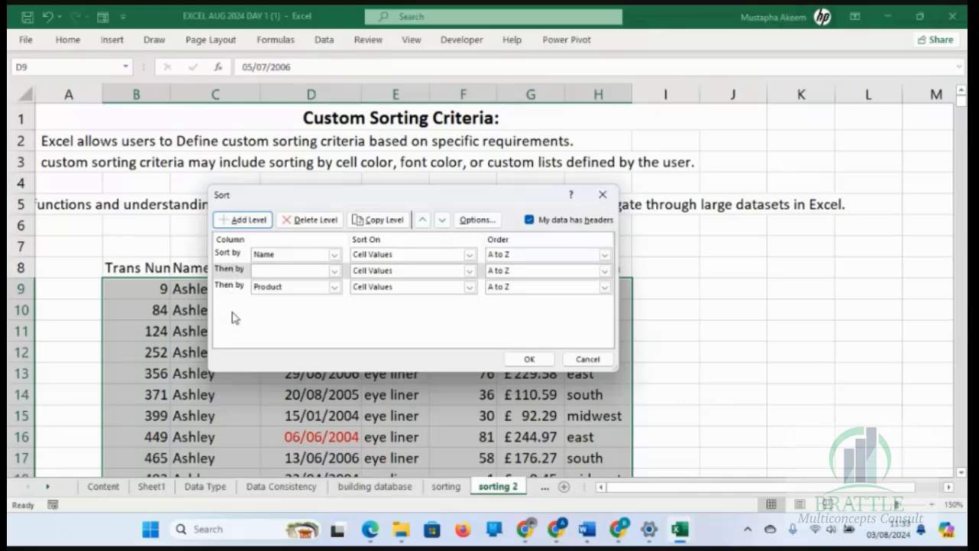
Add another empty sort level beneath the Product level and delete it again.
click(228, 254)
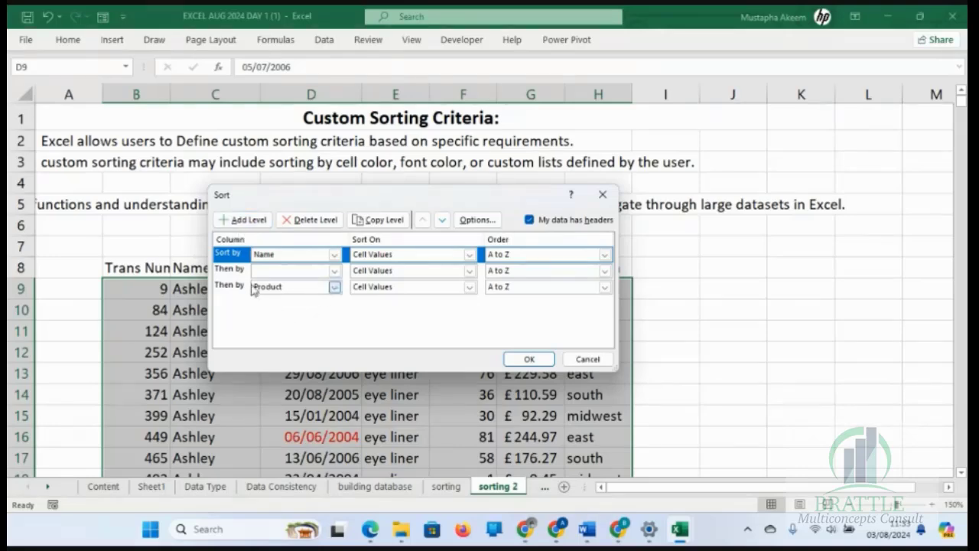
click(230, 270)
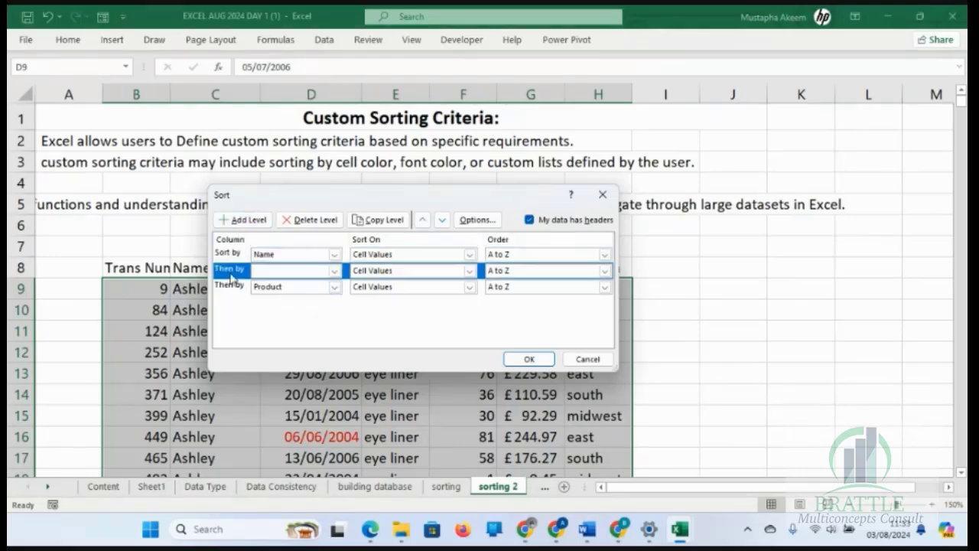
click(236, 292)
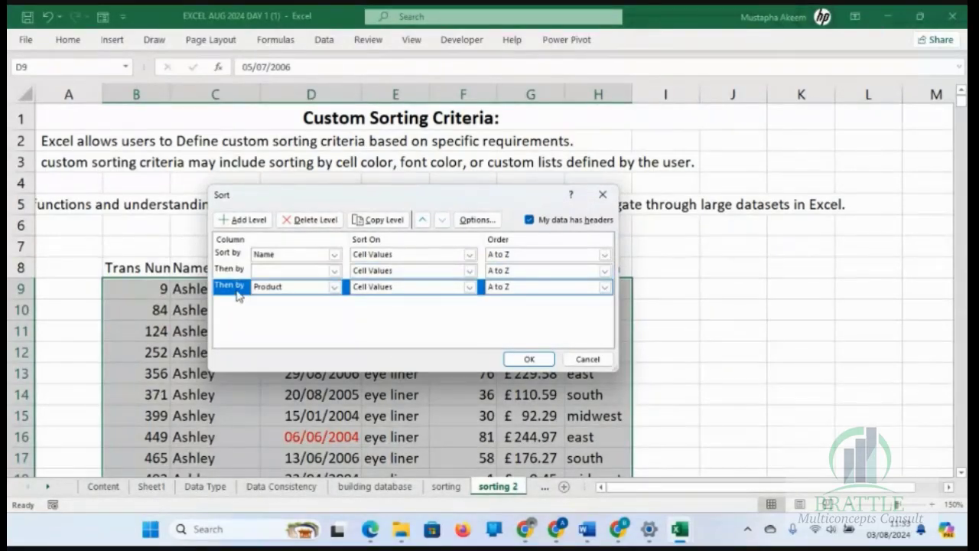
click(237, 220)
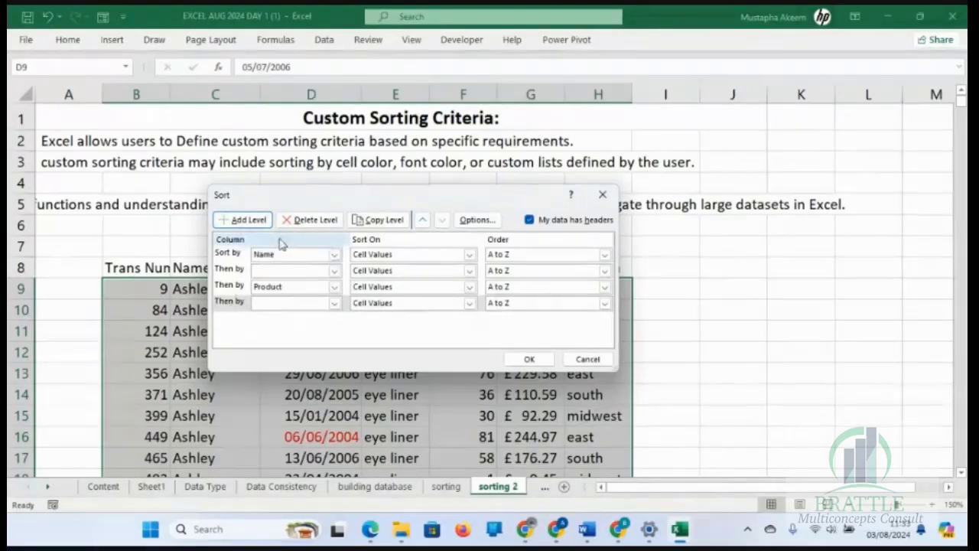
click(298, 220)
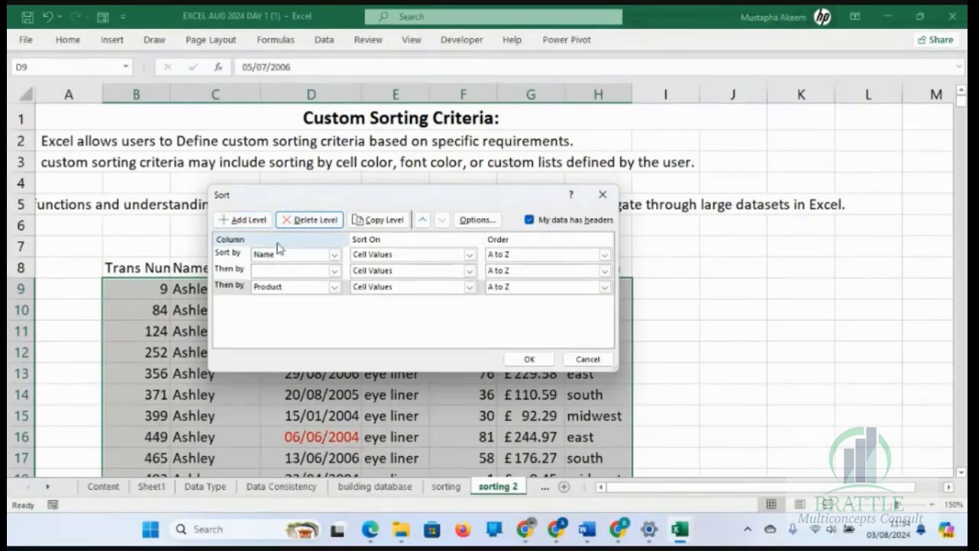
Move the empty sort level beneath the Product level and set its column to Date.
click(232, 271)
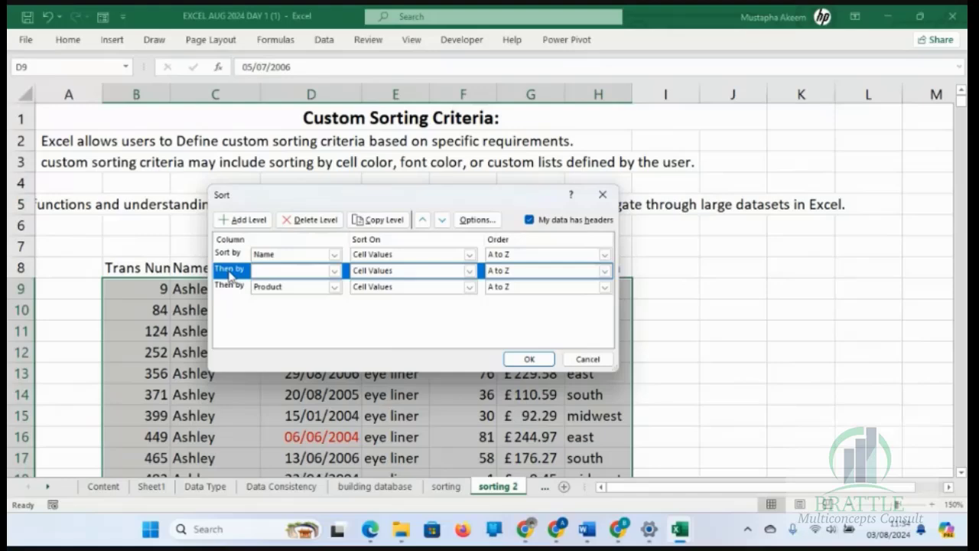
click(442, 220)
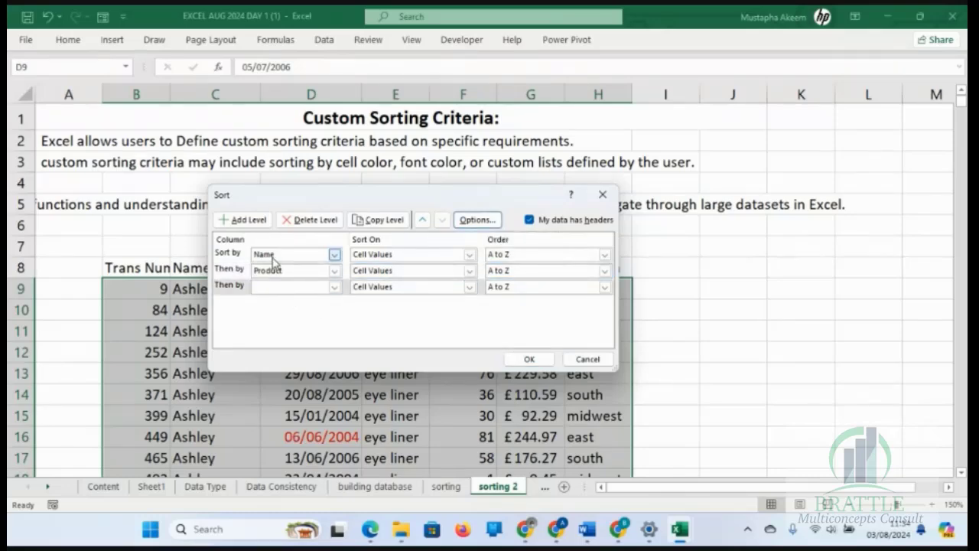
click(334, 288)
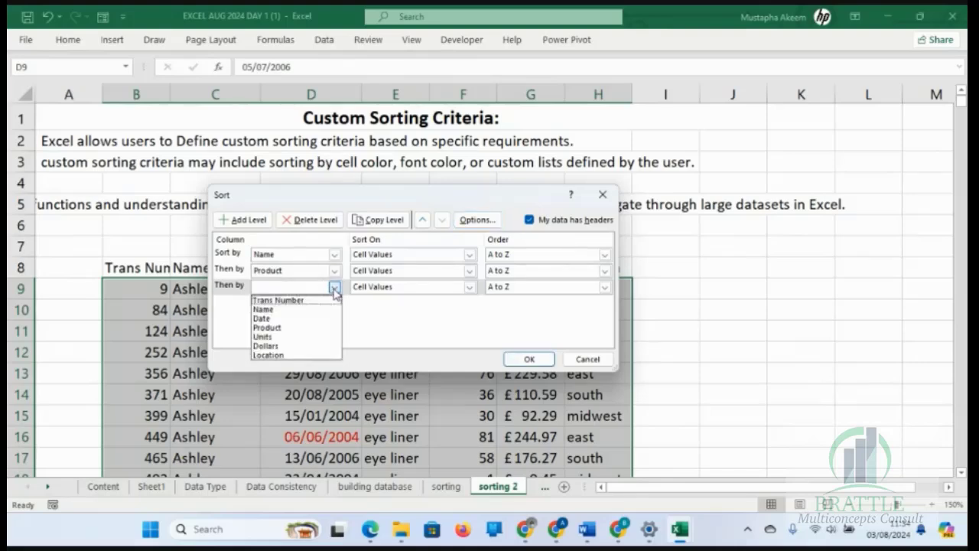
click(296, 319)
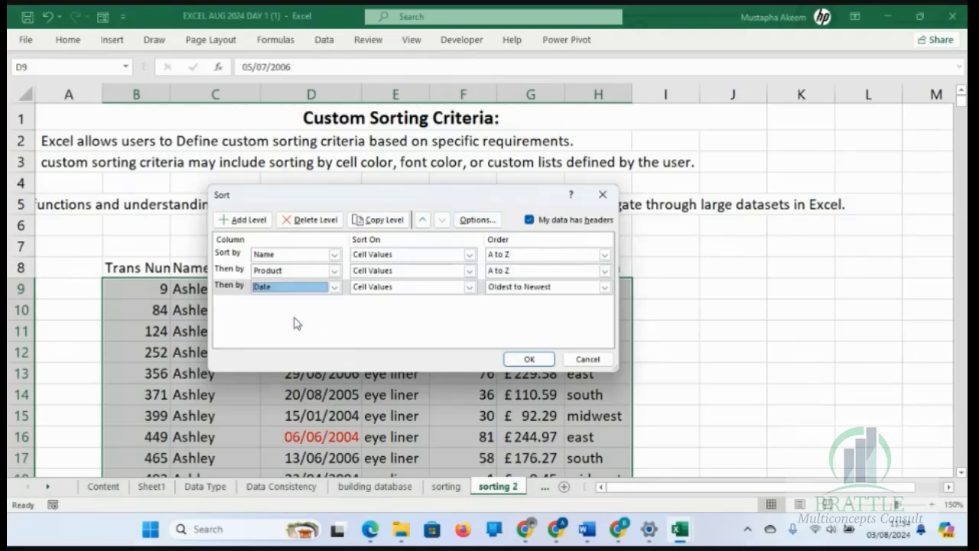
Set the Date level's order to Oldest to Newest and apply the three-level sort.
click(604, 288)
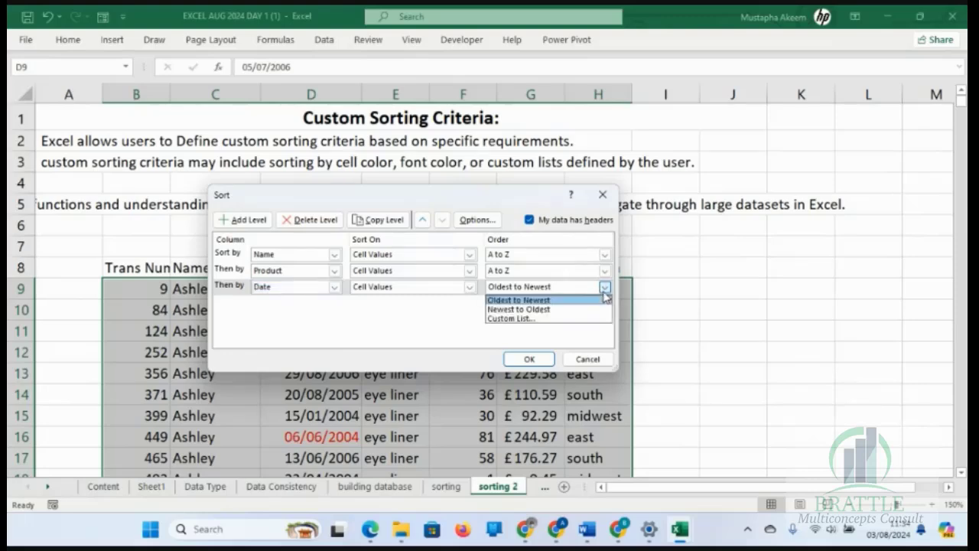
click(531, 302)
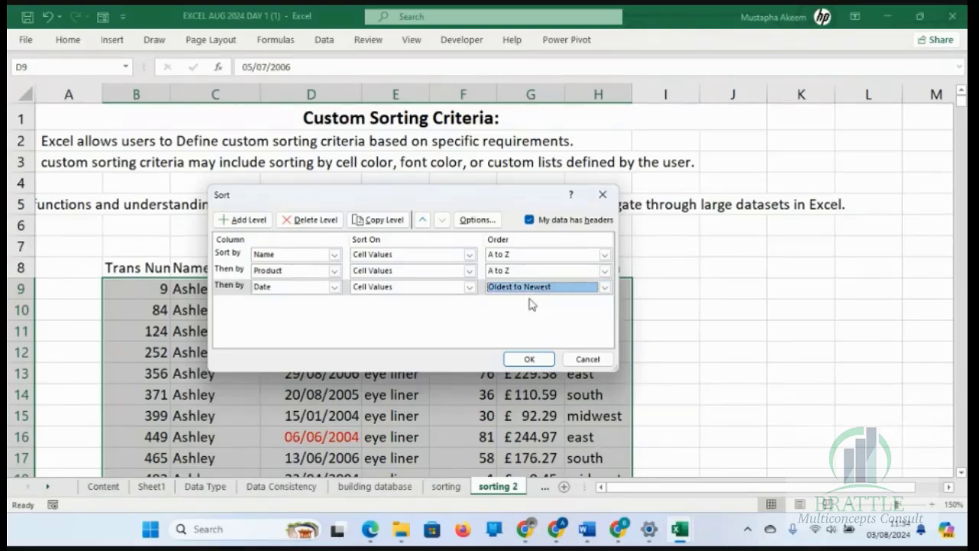
click(529, 359)
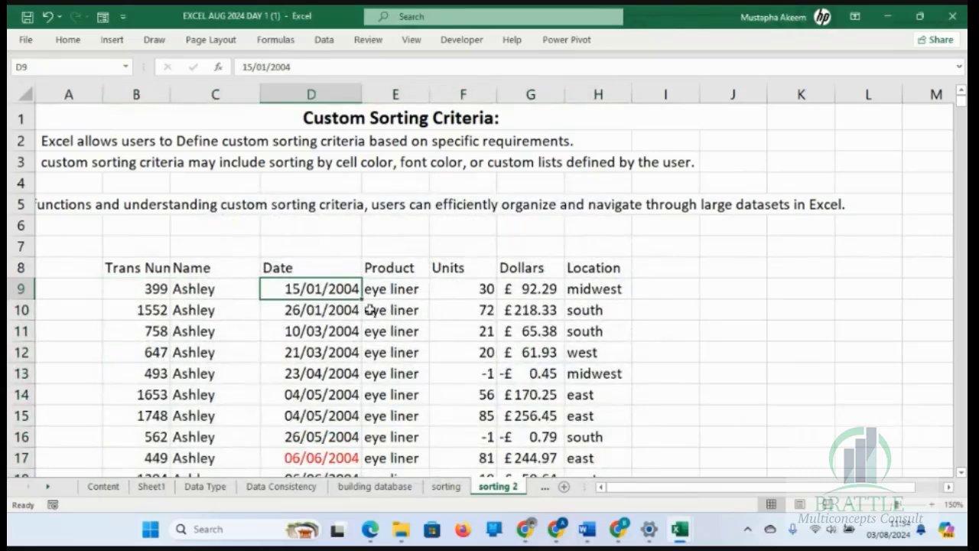
Examine the Date order within the first Name and Product group from D9 down to row 31.
click(384, 289)
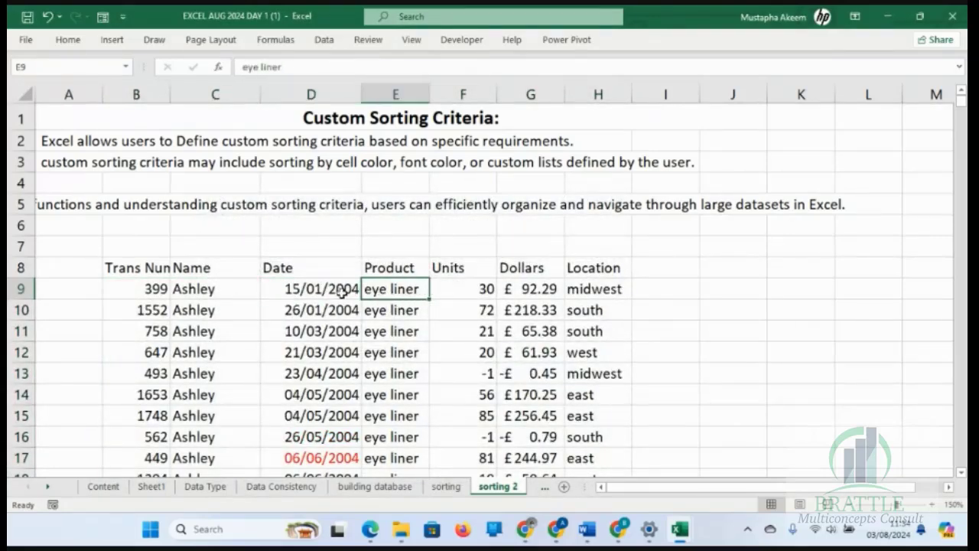
drag(338, 291, 352, 453)
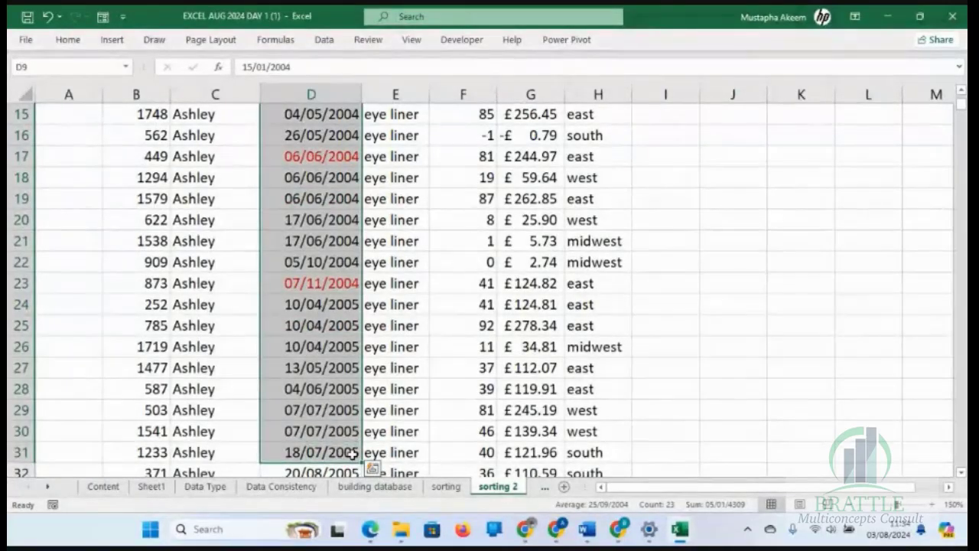
click(215, 329)
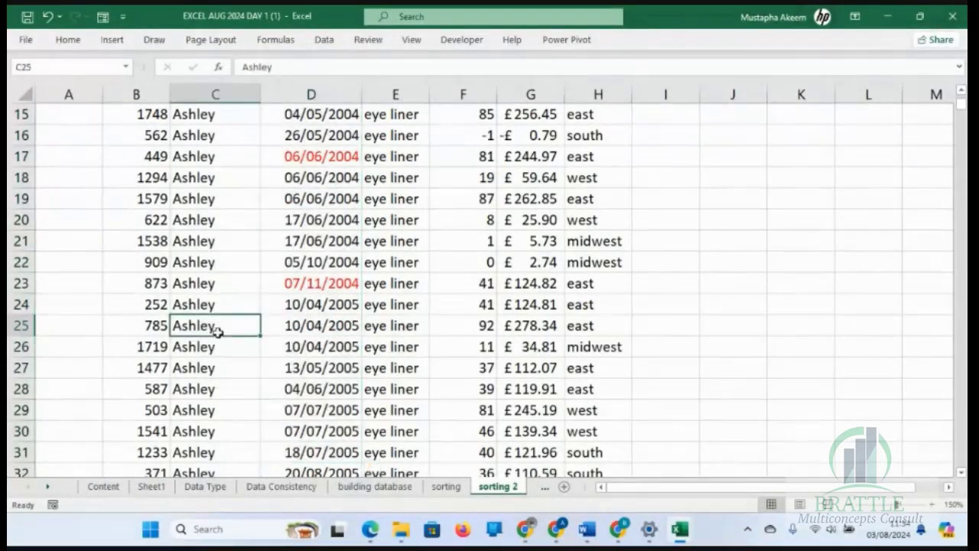
click(397, 259)
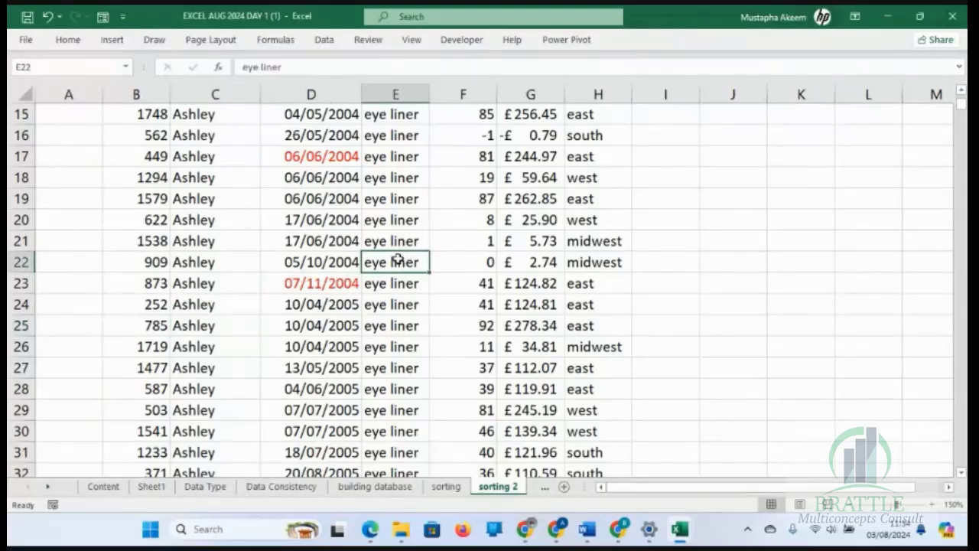
click(324, 235)
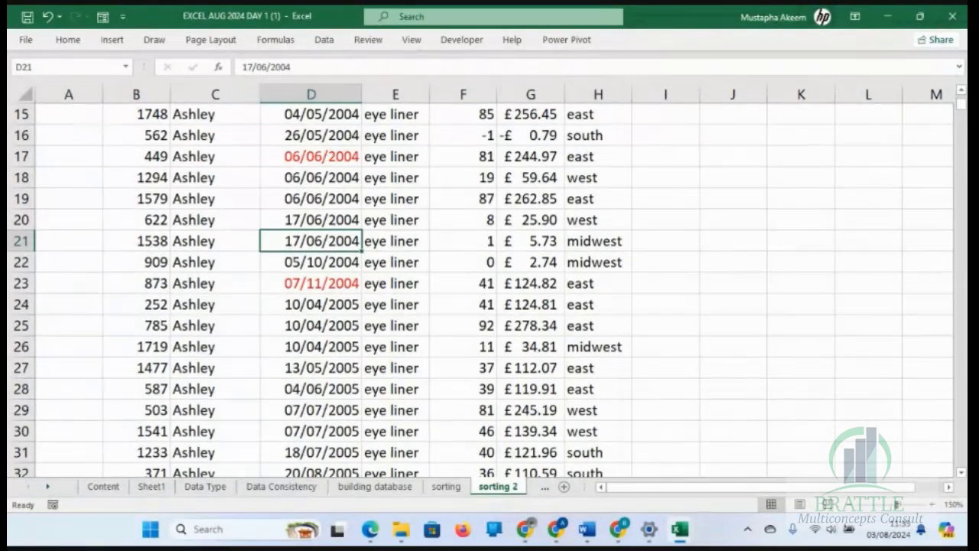
key(alt+Tab)
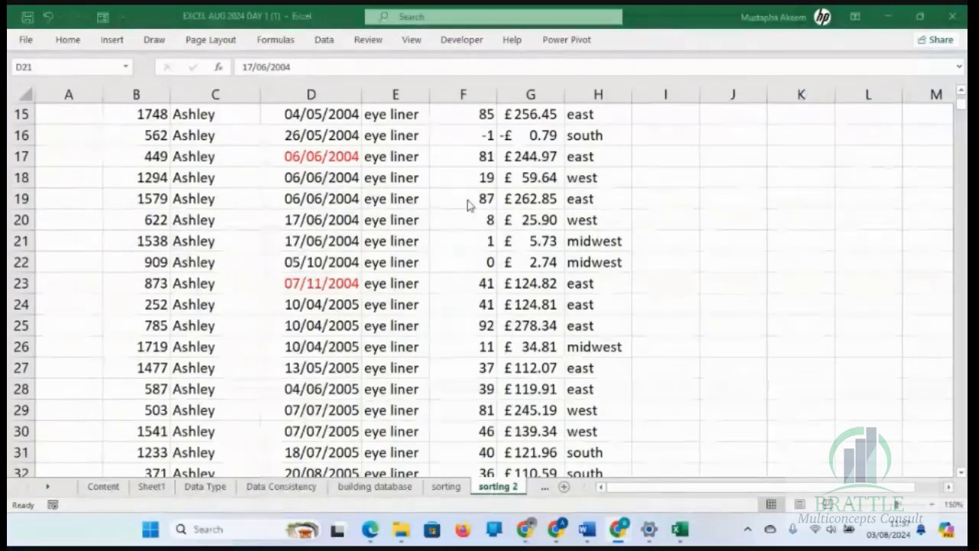
Convert the transaction data range, with its header row, into an Excel table.
click(410, 301)
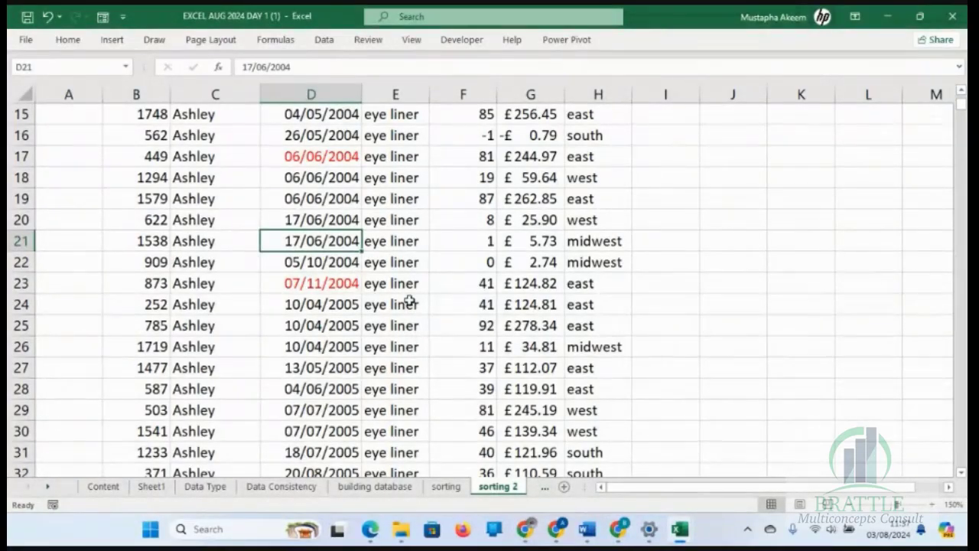
key(ctrl+t)
click(404, 308)
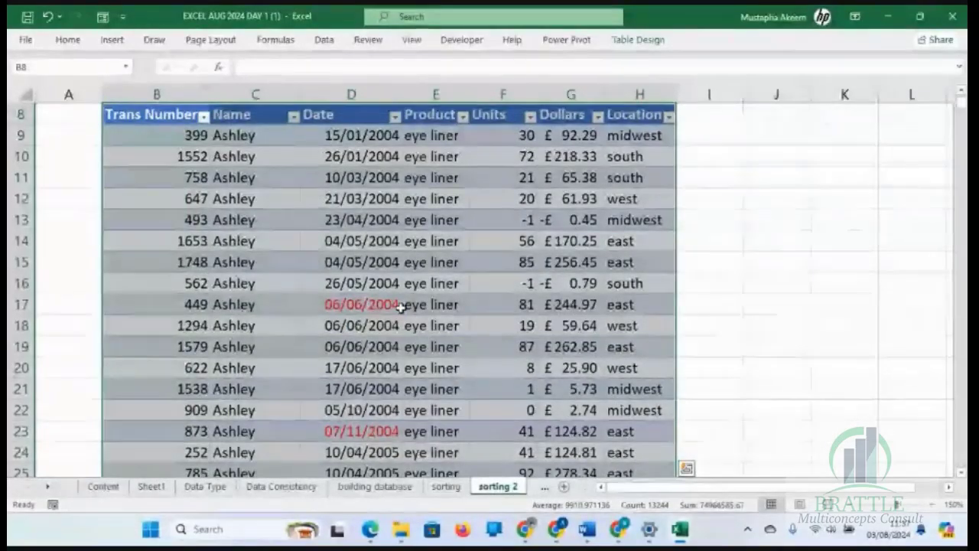
Apply a plain table style without shading to the transaction table and select Product cell E16.
click(638, 43)
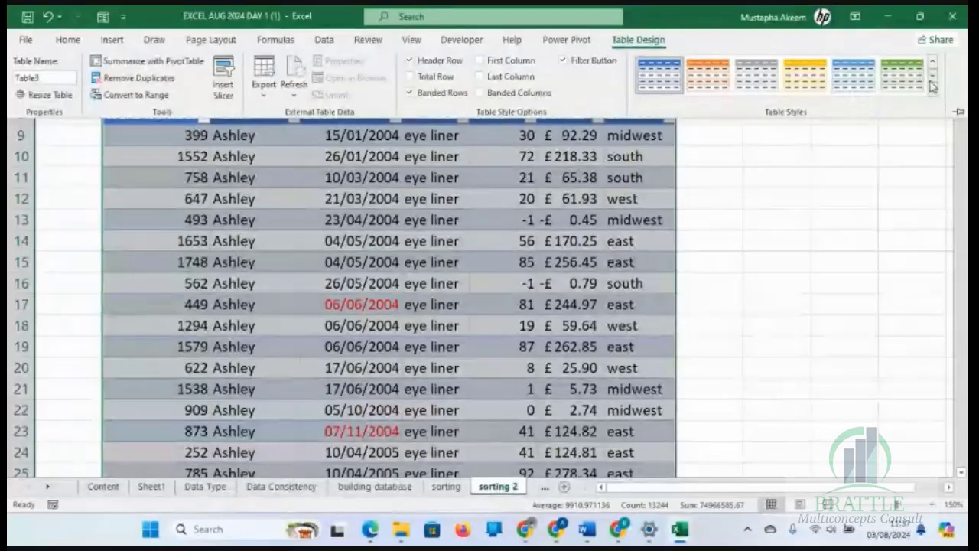
click(932, 67)
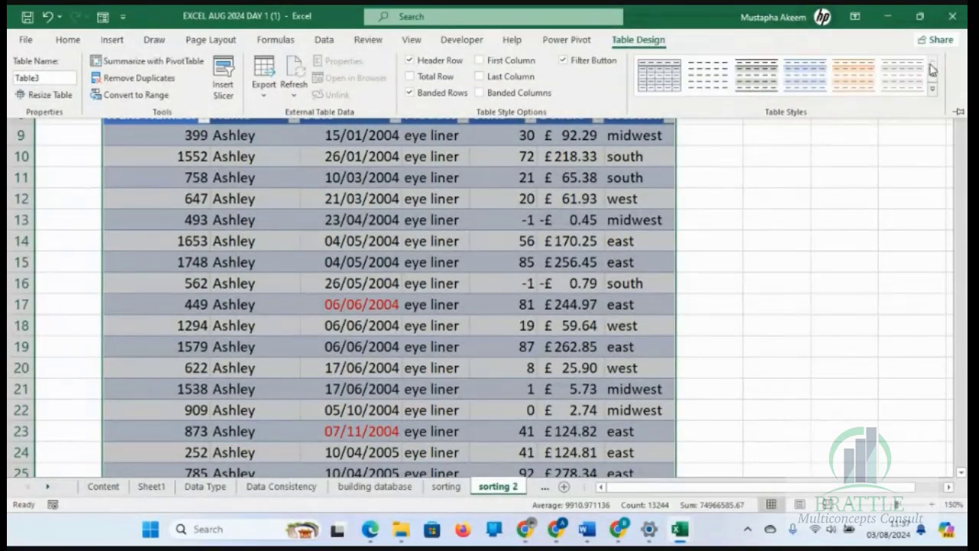
click(706, 76)
click(506, 240)
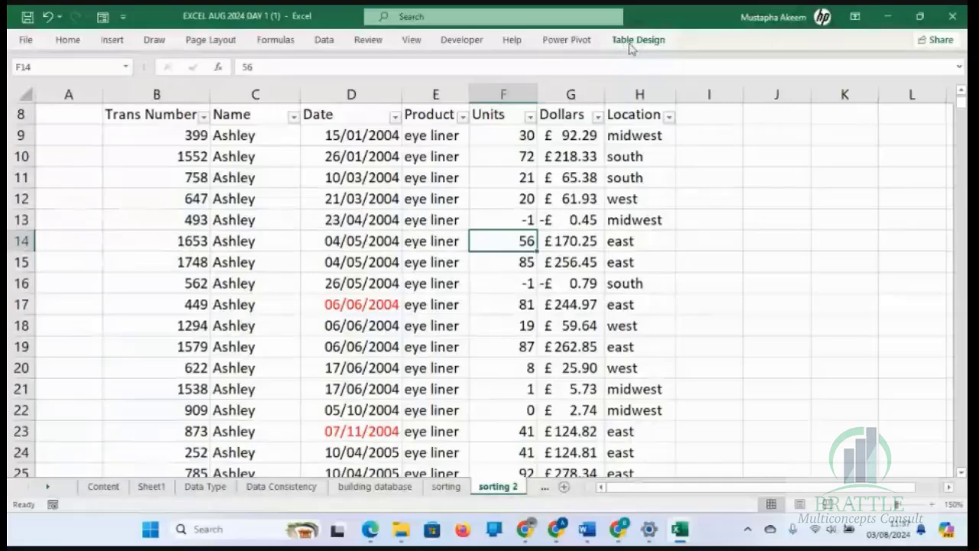
click(424, 301)
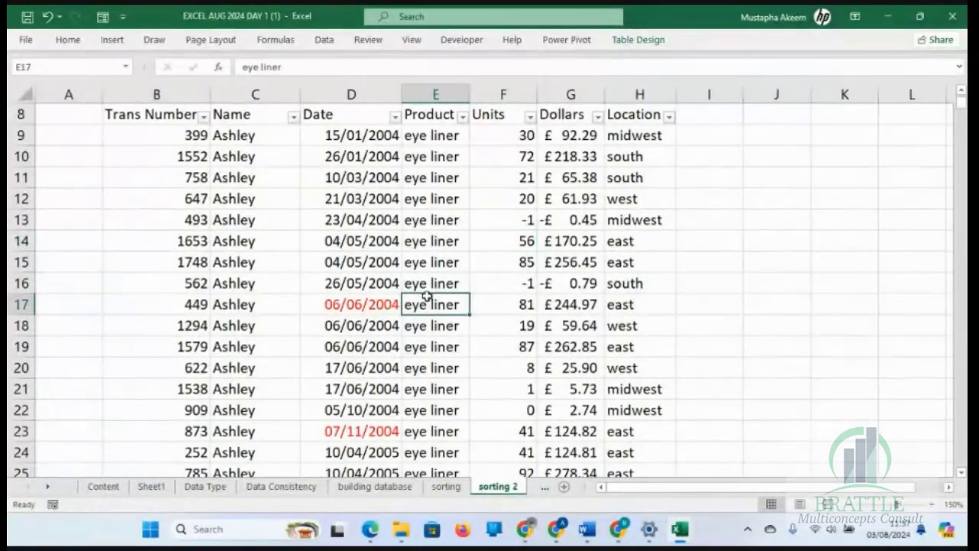
click(839, 216)
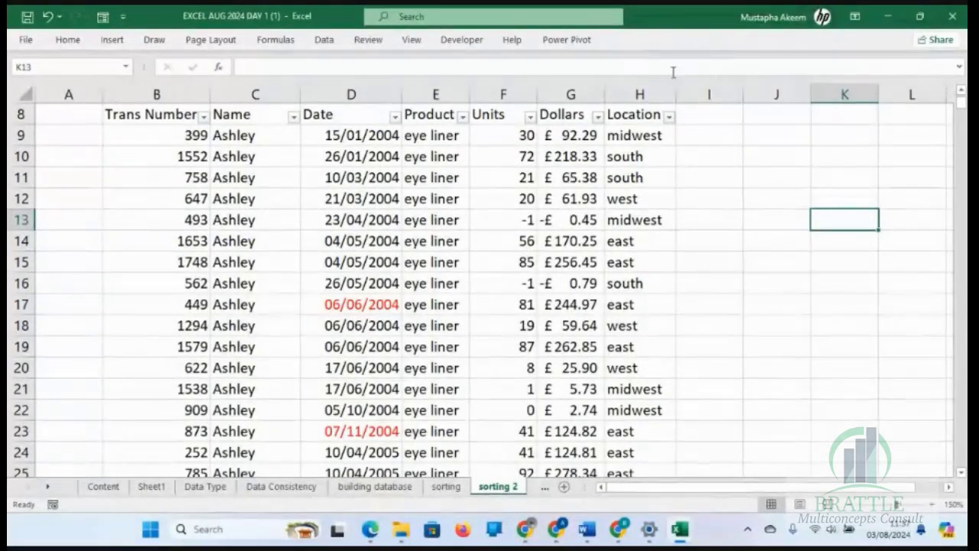
click(449, 288)
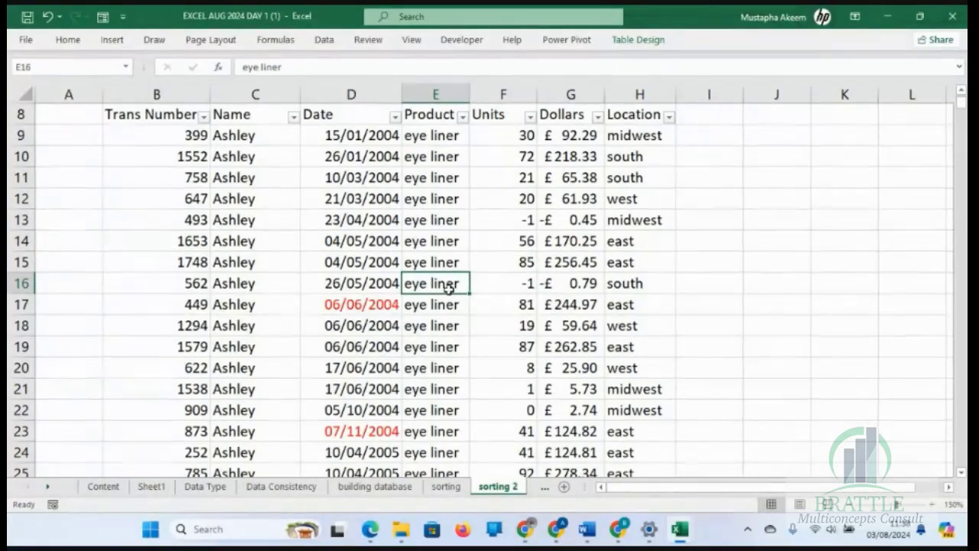
Open the sorting 3 sheet and look over its sort argument notes and the property listing table.
click(543, 487)
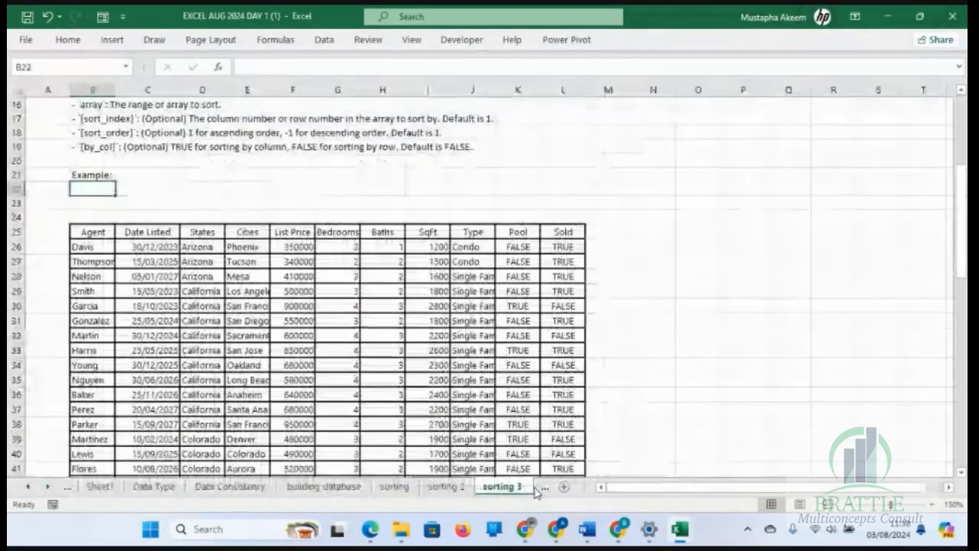
click(458, 394)
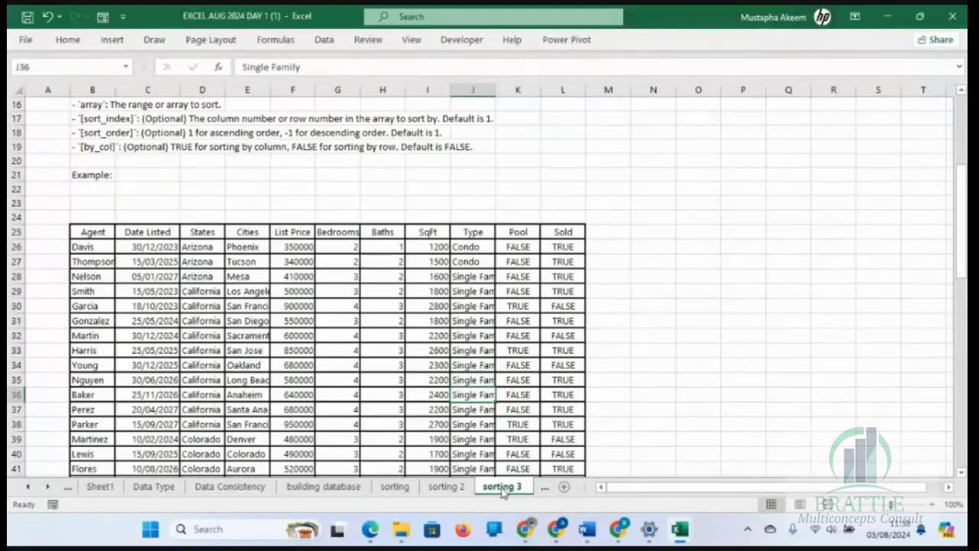
click(478, 409)
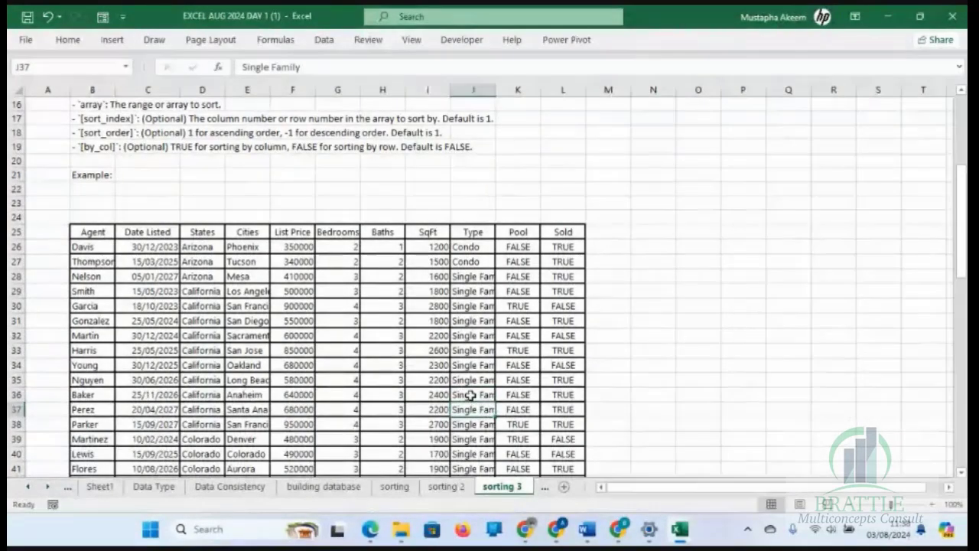
click(397, 363)
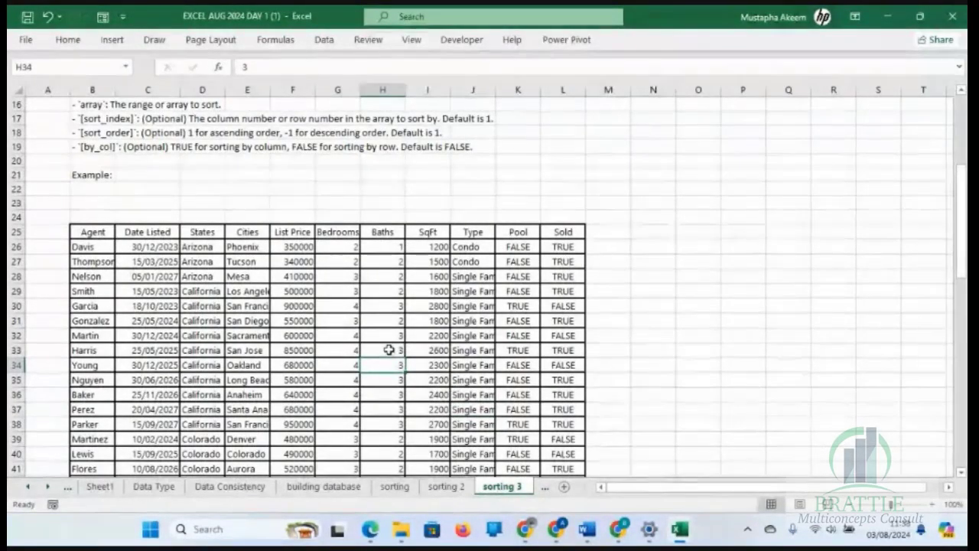
click(389, 348)
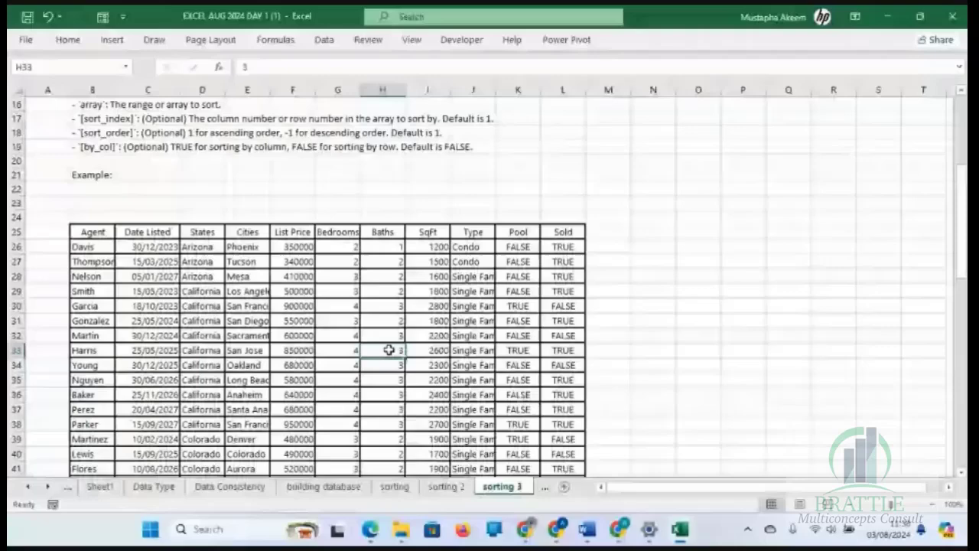
Open the Sorting 4 sheet and read its notes on sorting and conditional formatting from the beginning.
click(543, 490)
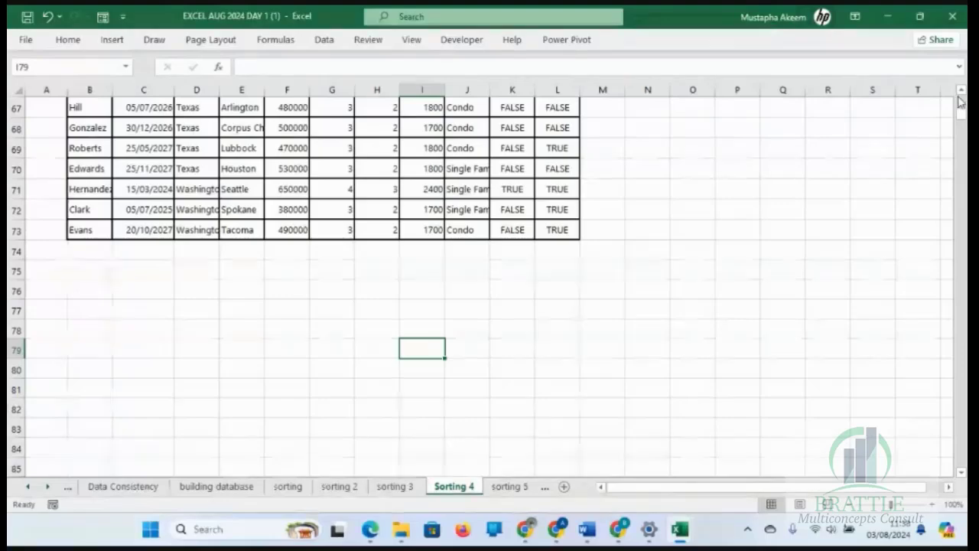
scroll(959, 102, up, 20)
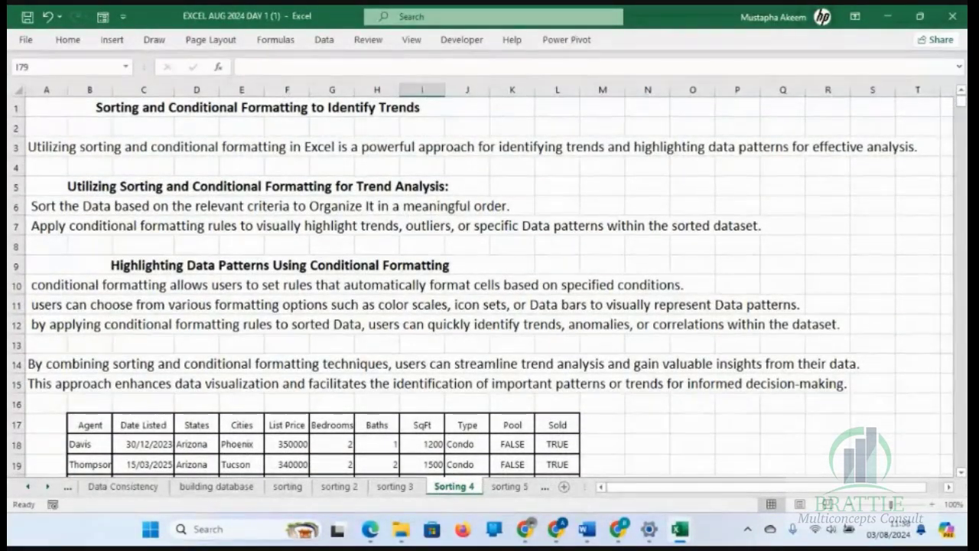
click(961, 472)
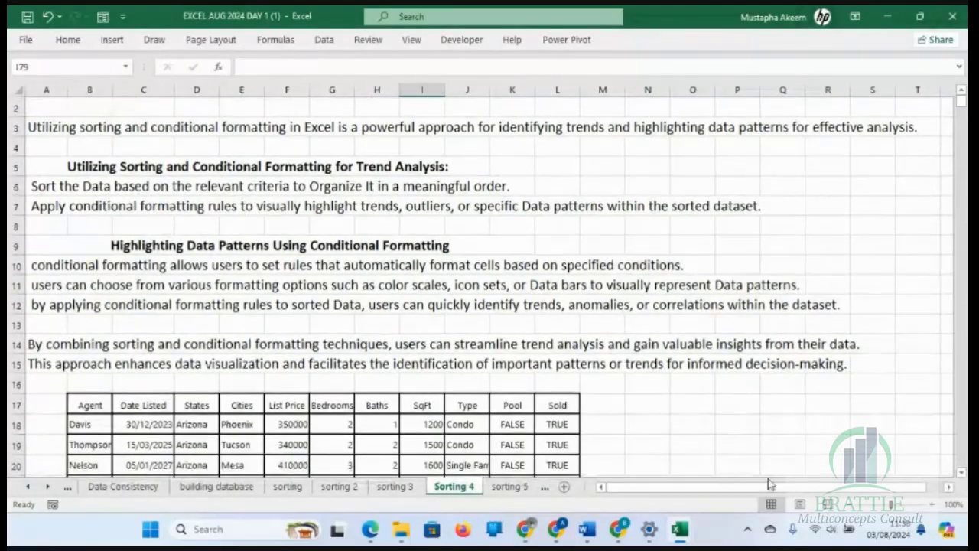
Compare the horizontal data layout on the sorting 5 sheet with Sorting 4 and return to Sorting 4.
click(509, 486)
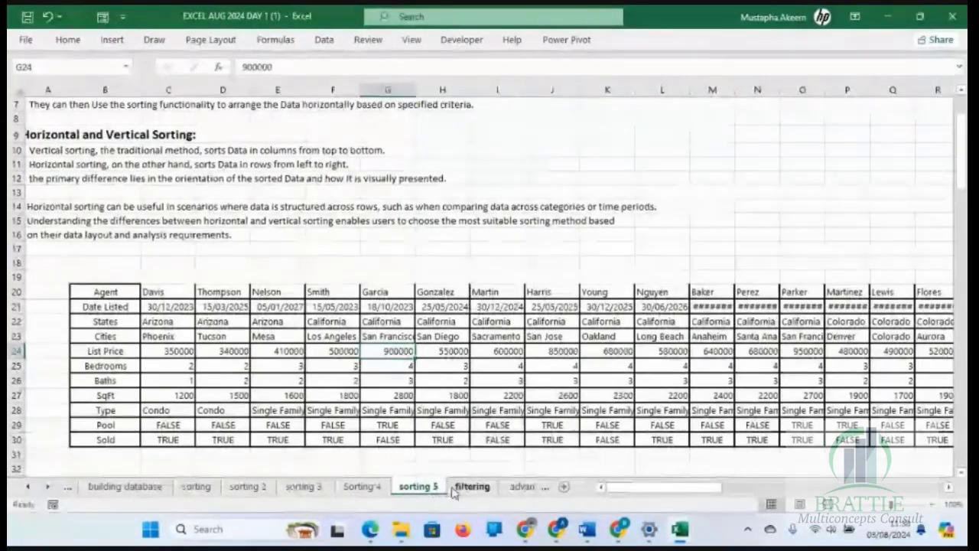
click(367, 489)
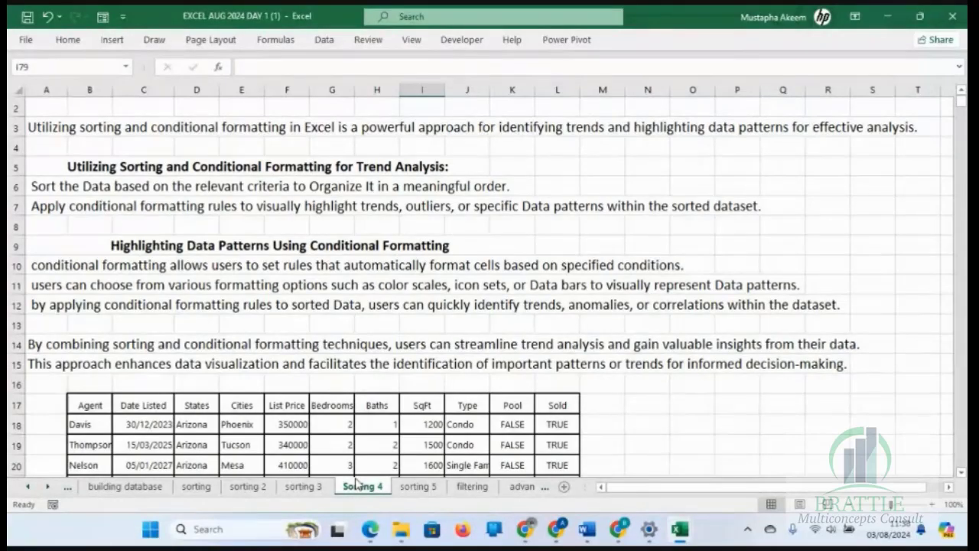
click(413, 487)
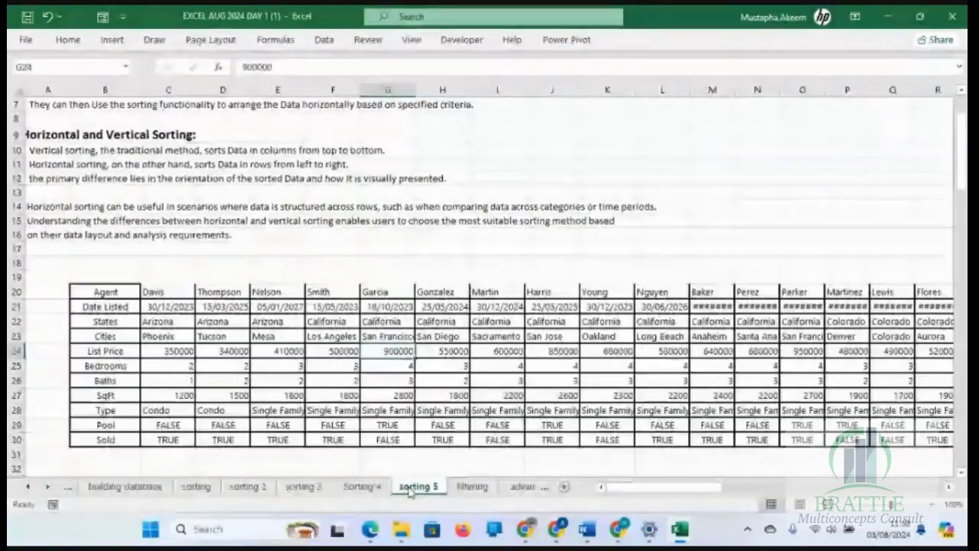
click(362, 487)
Examine the List Price column of the property table from F18 downward and go back up to its beginning.
click(229, 411)
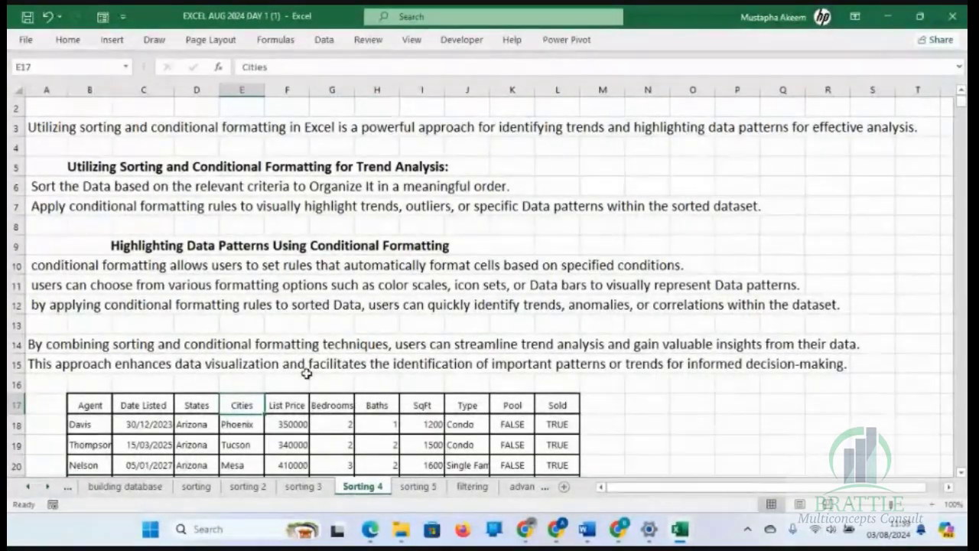
click(270, 429)
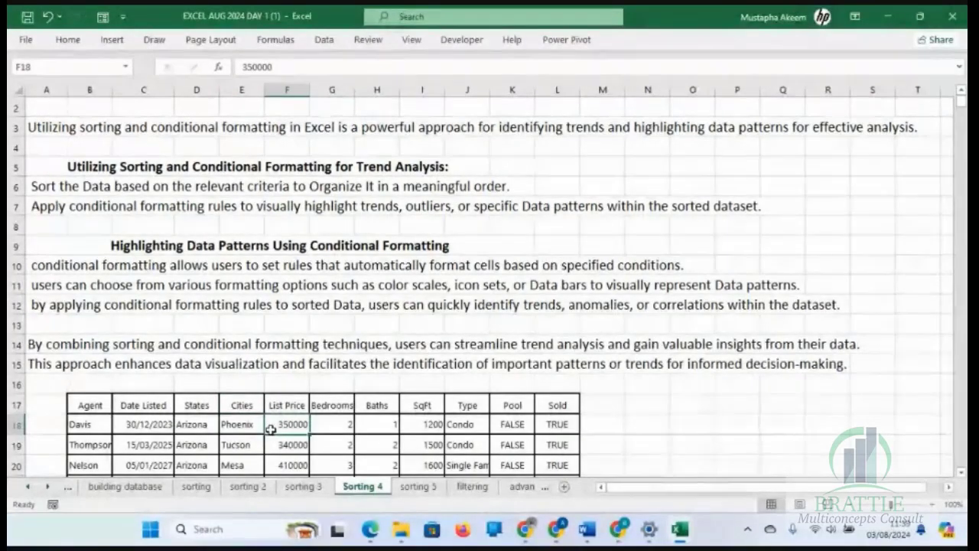
key(Down)
key(Down)
key(Down)
key(Down)
key(Down)
key(Down)
key(Down)
key(Down)
key(Down)
key(Down)
key(Down)
key(Down)
key(Down)
key(Down)
key(Down)
key(Down)
key(Down)
key(Down)
key(Up)
key(Up)
key(Up)
key(Up)
key(Up)
key(Up)
key(Up)
key(Up)
key(Up)
key(Up)
key(Up)
key(Up)
key(Up)
key(Up)
key(Up)
key(Up)
key(Up)
key(Up)
key(Up)
key(Up)
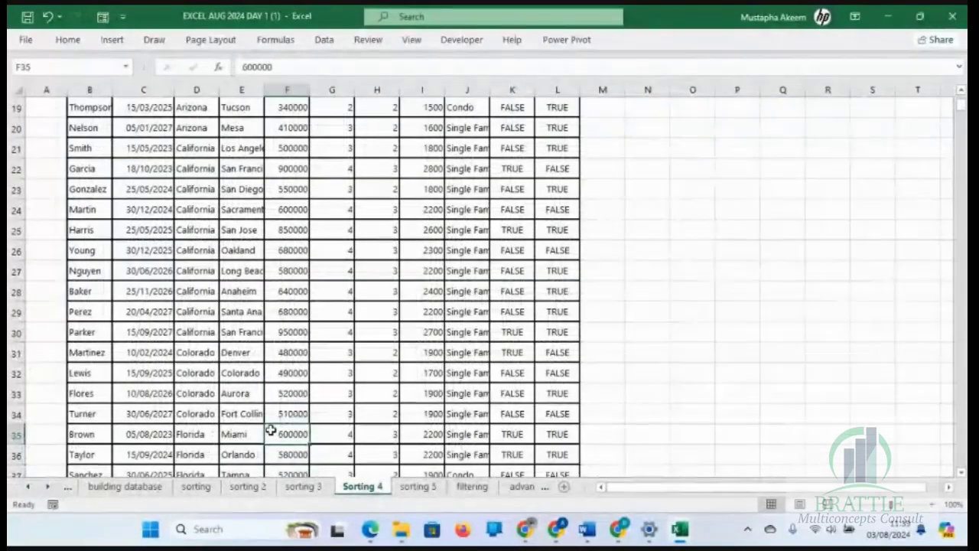
Review the Sorting 4 notes once more and go down the property table's List Price column to F39.
key(Up)
key(Up)
key(Up)
key(Up)
key(Down)
key(Down)
key(Down)
key(Down)
key(Down)
key(Down)
key(Down)
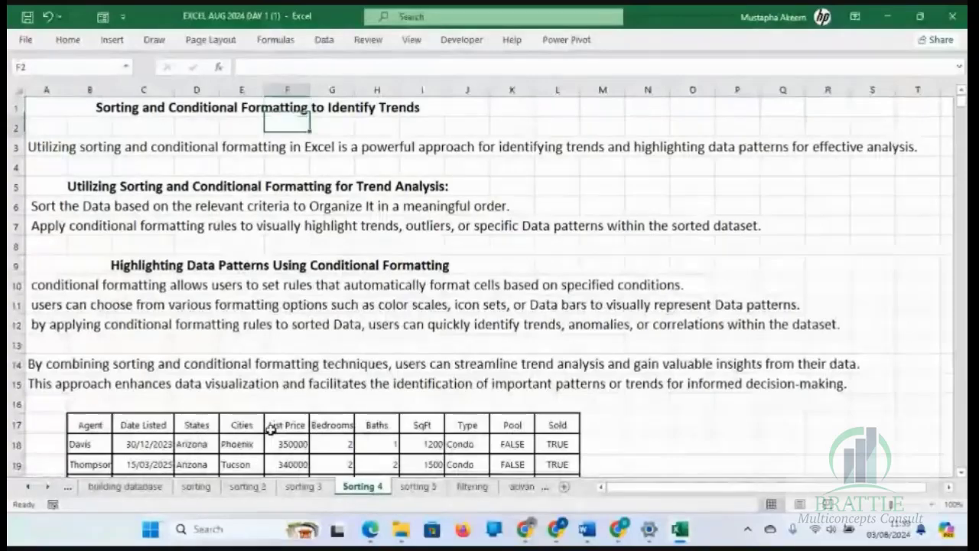
key(Down)
key(Down)
key(Down)
key(Down)
key(Down)
key(Down)
key(Down)
key(Down)
key(Down)
key(Down)
key(Down)
key(Down)
key(Down)
key(Down)
key(Down)
key(Down)
key(Down)
key(Down)
key(Down)
key(Down)
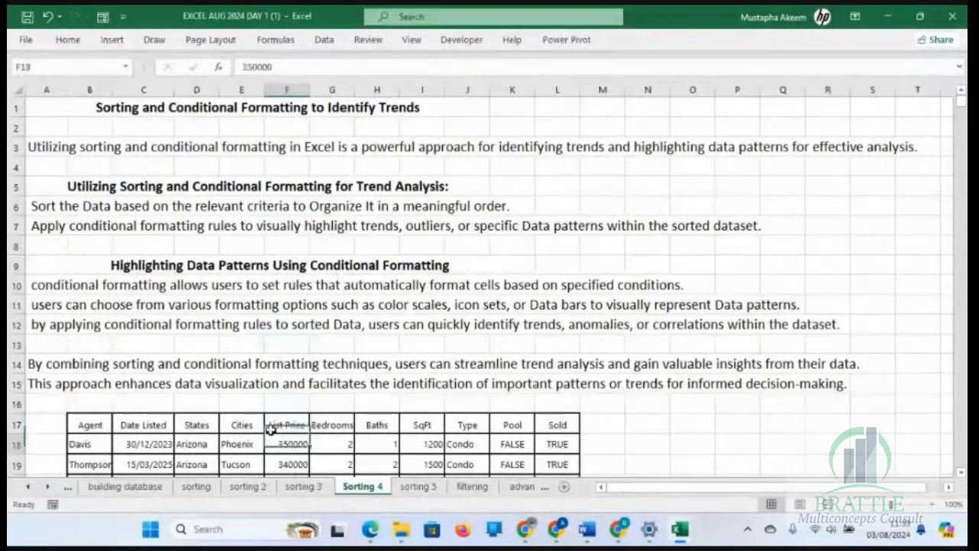
key(Down)
key(Down)
key(Down)
key(Down)
key(Down)
key(Down)
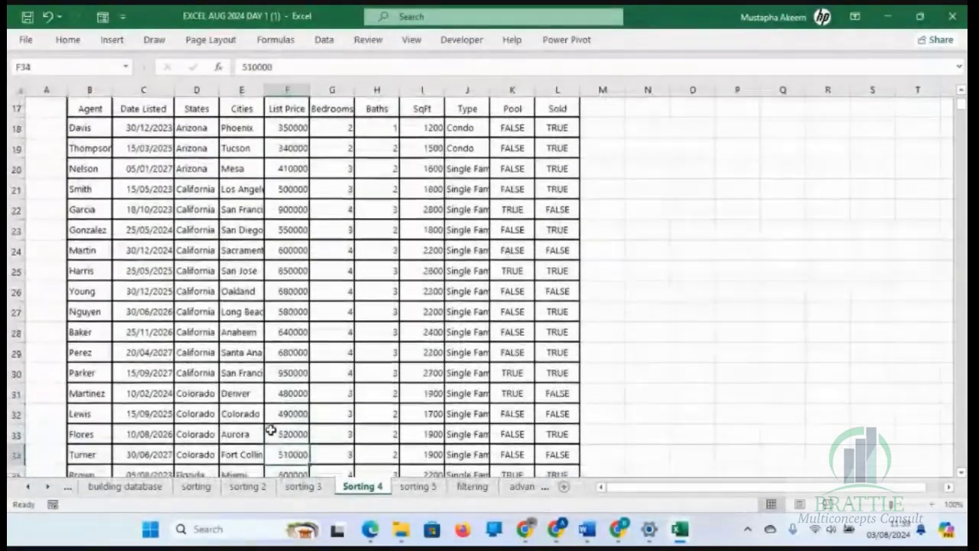
key(Down)
key(Down)
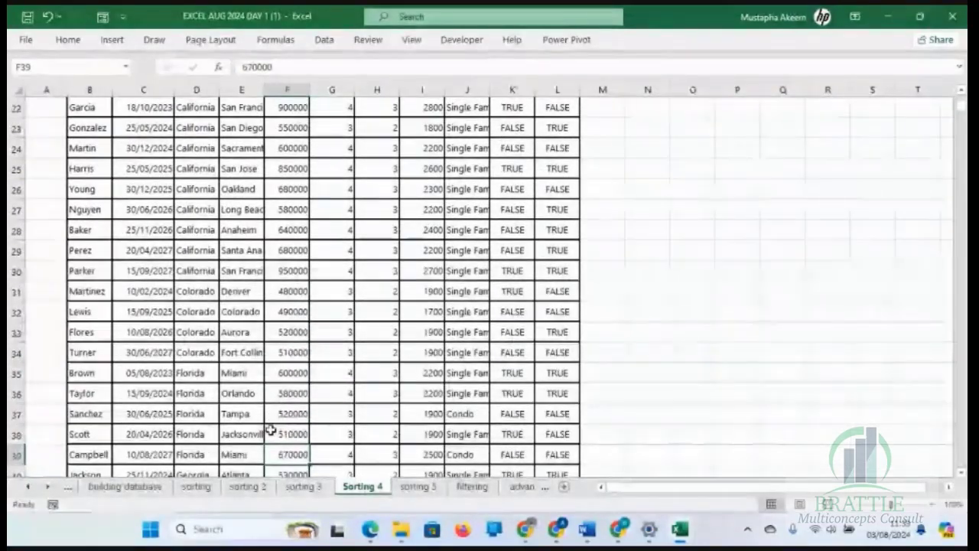
Return to the sorting 2 sheet and look at the red date in D17 and the Fill Color tool.
click(306, 488)
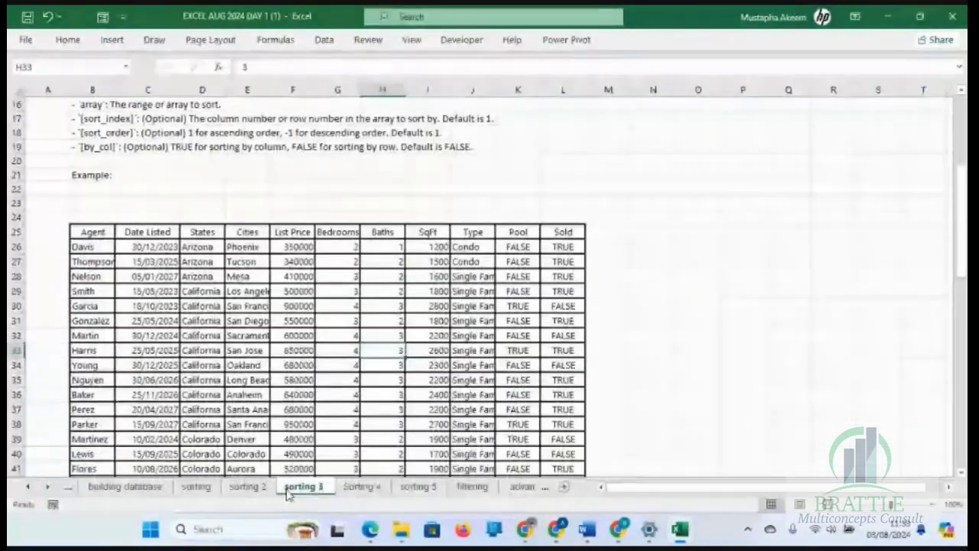
click(248, 486)
click(361, 306)
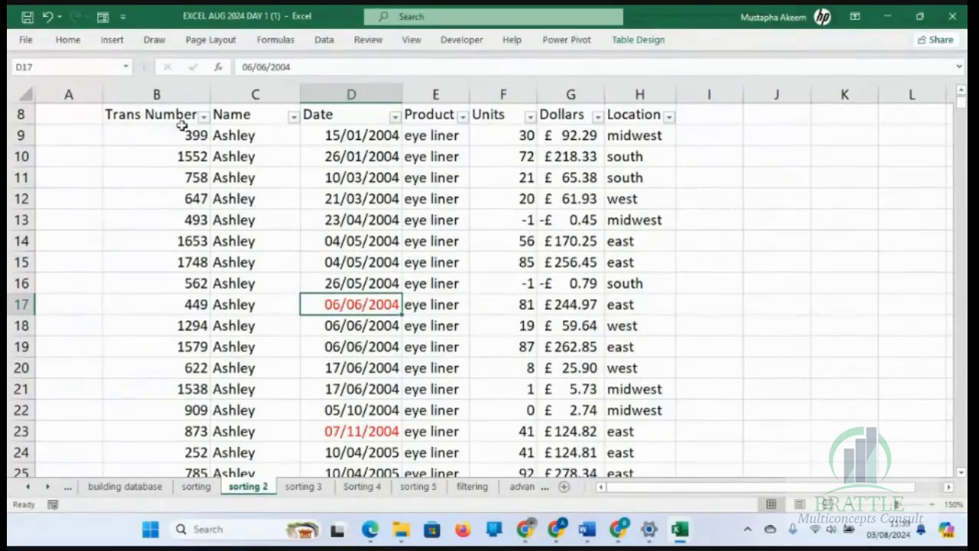
click(68, 40)
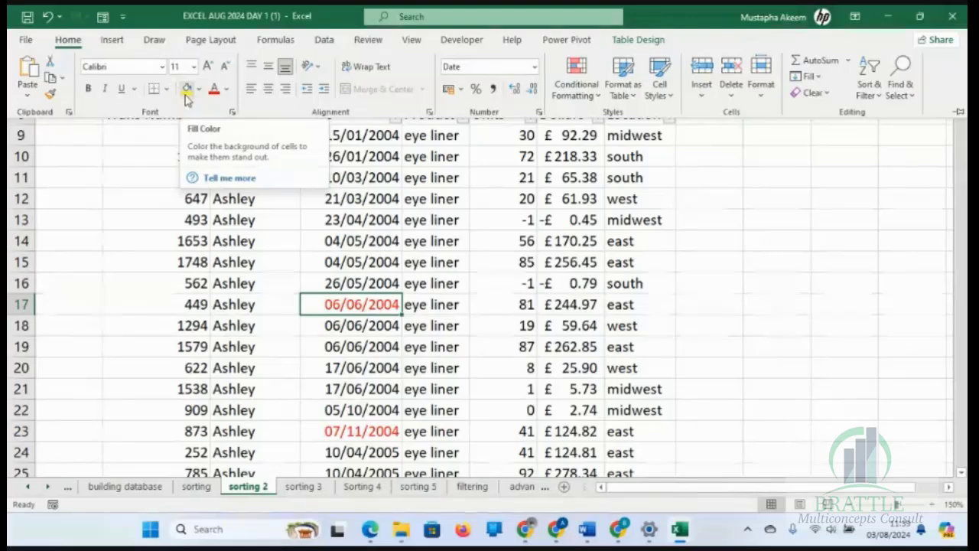
click(214, 226)
click(212, 222)
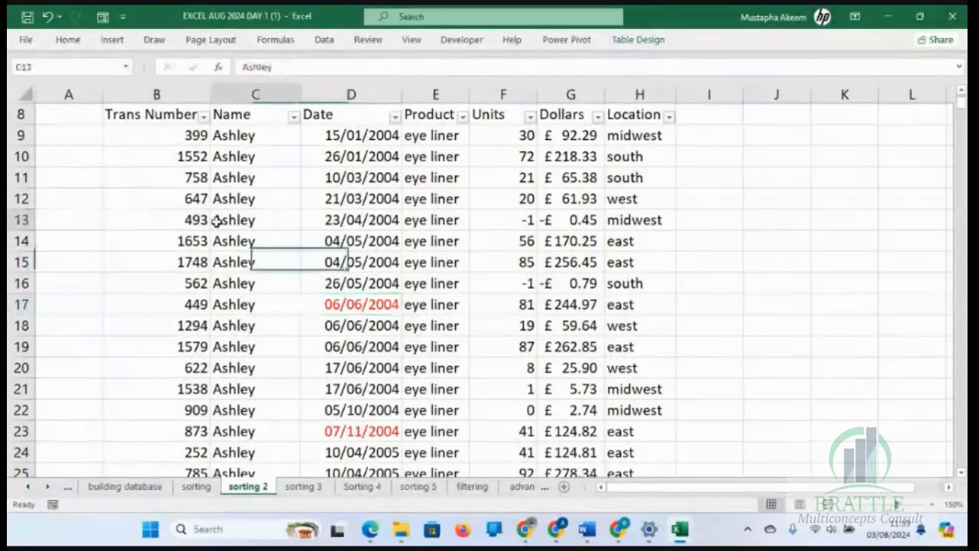
Fill the Name cells C11:C17 of the sales table with yellow.
click(67, 39)
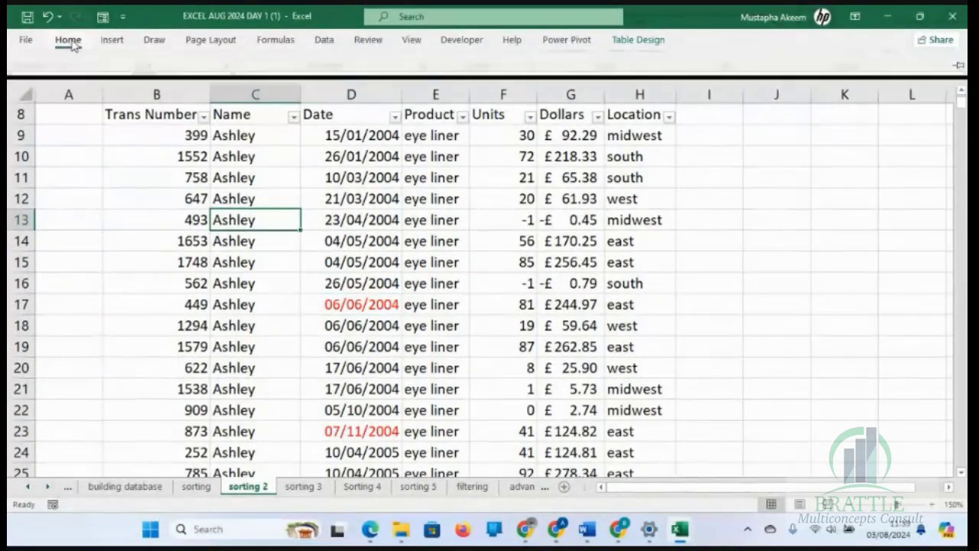
click(307, 220)
drag(252, 183, 251, 306)
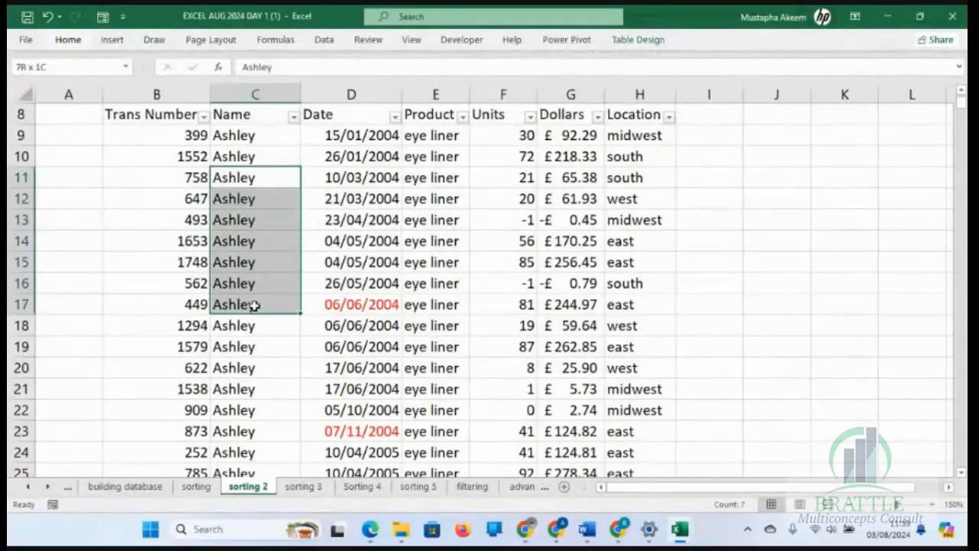
click(67, 39)
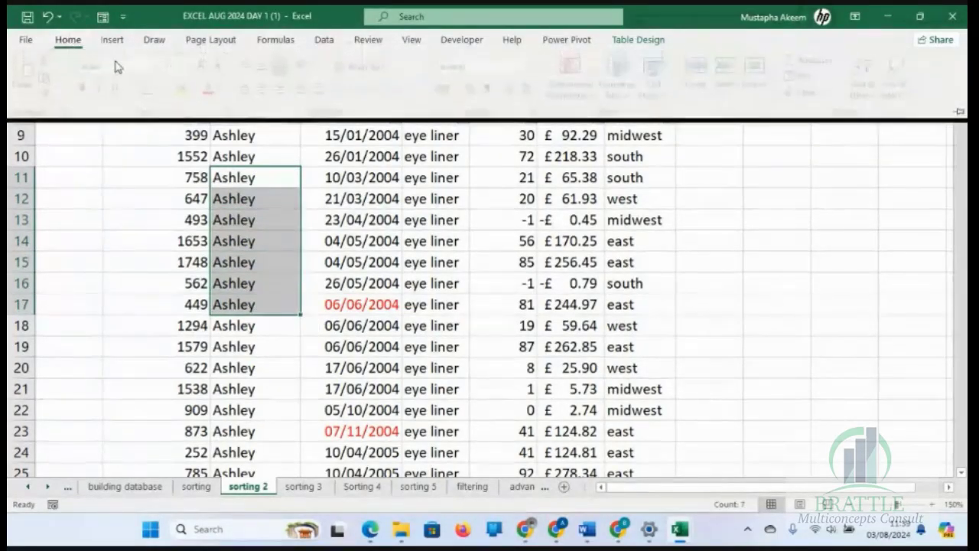
click(187, 95)
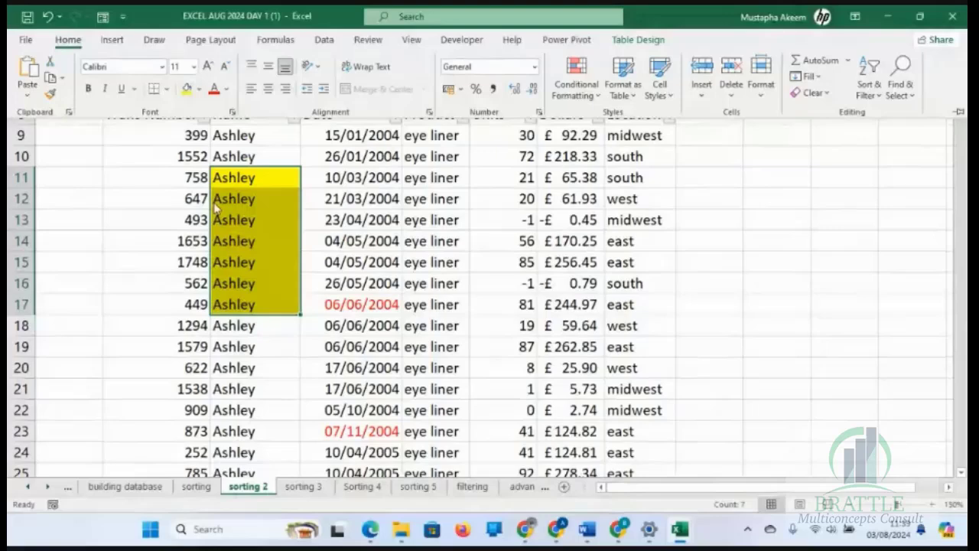
click(254, 228)
click(255, 178)
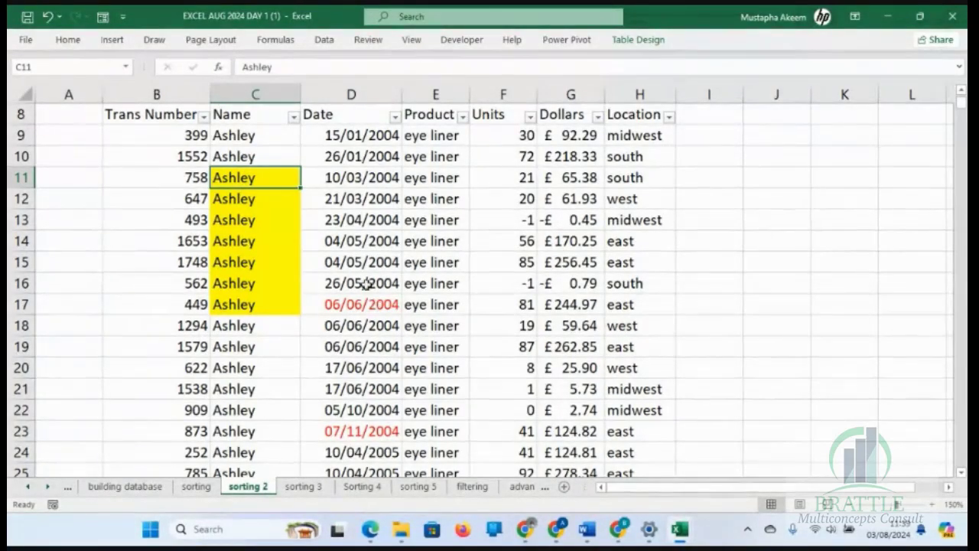
Set the font color of the yellow Name cells C11:C17 to white.
drag(267, 179, 268, 303)
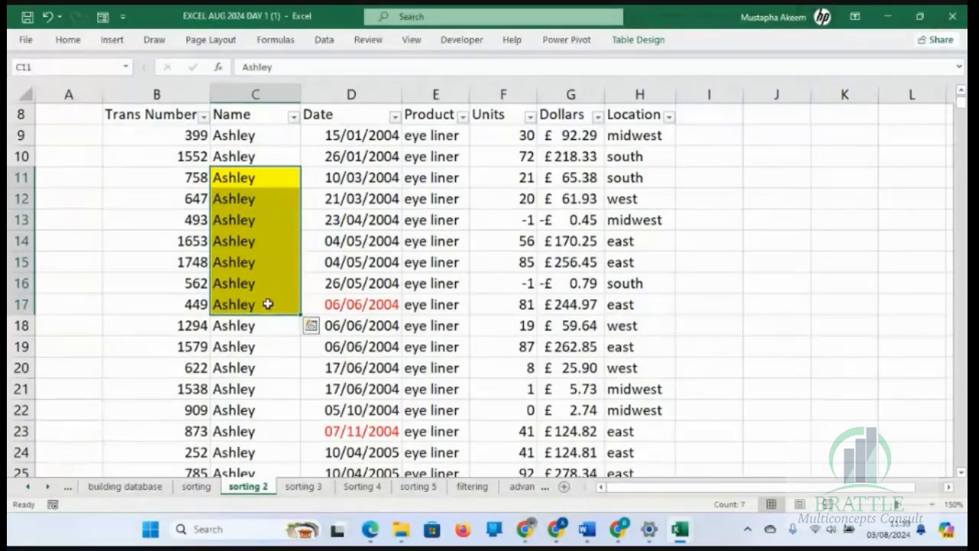
click(67, 39)
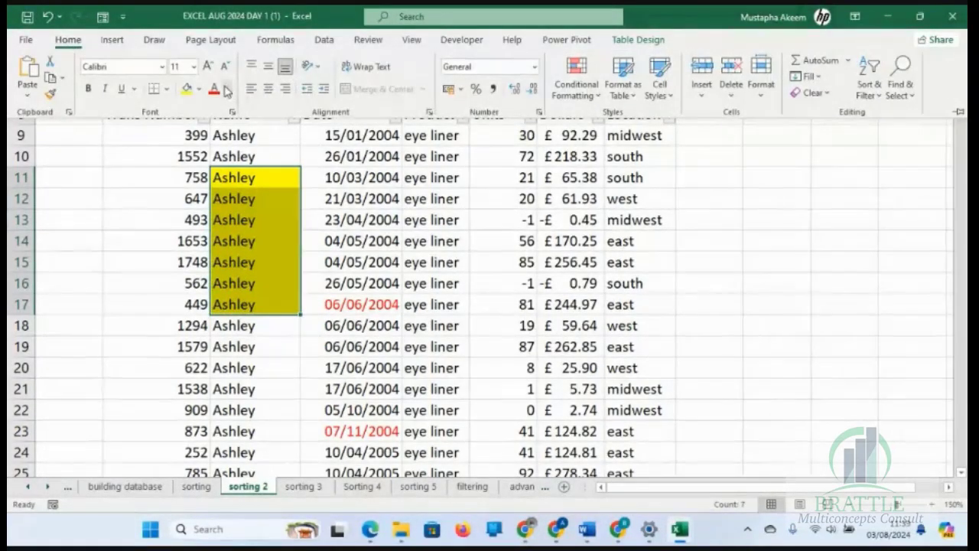
click(226, 89)
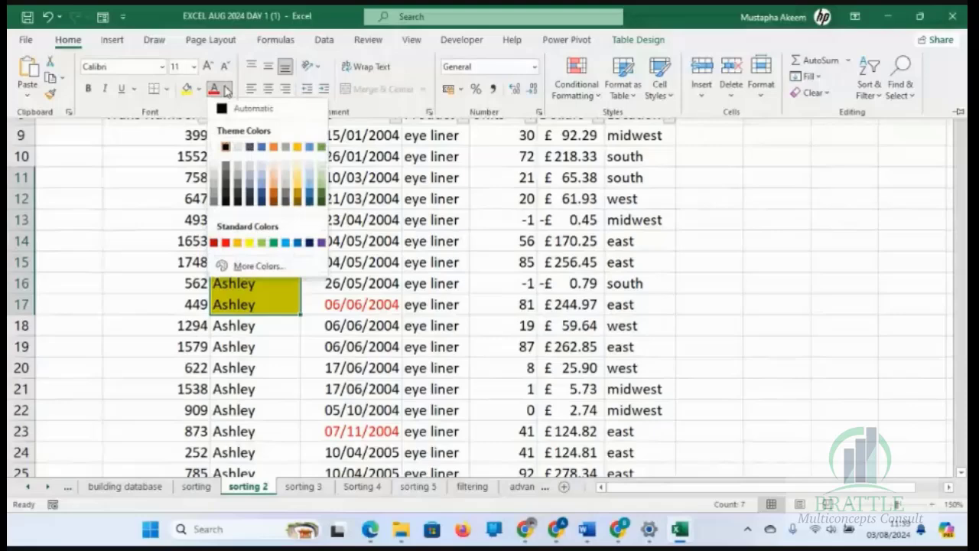
click(214, 148)
click(367, 262)
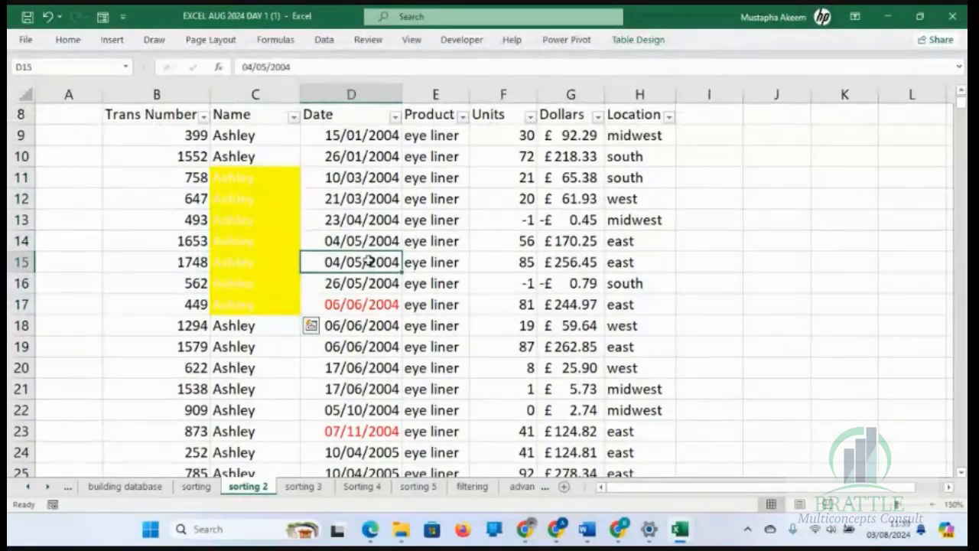
click(251, 174)
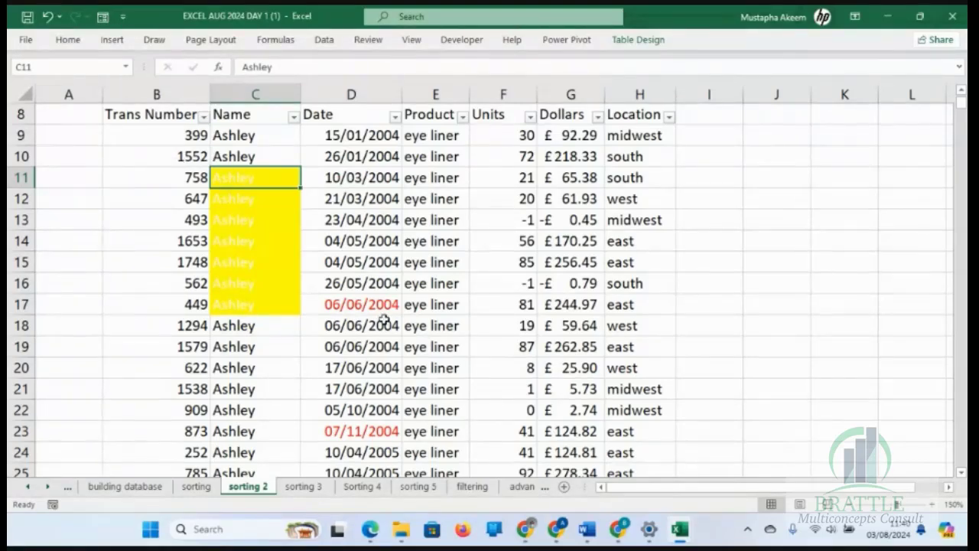
Sort the table by the red font color of the date in D17, putting that color on top.
right_click(375, 305)
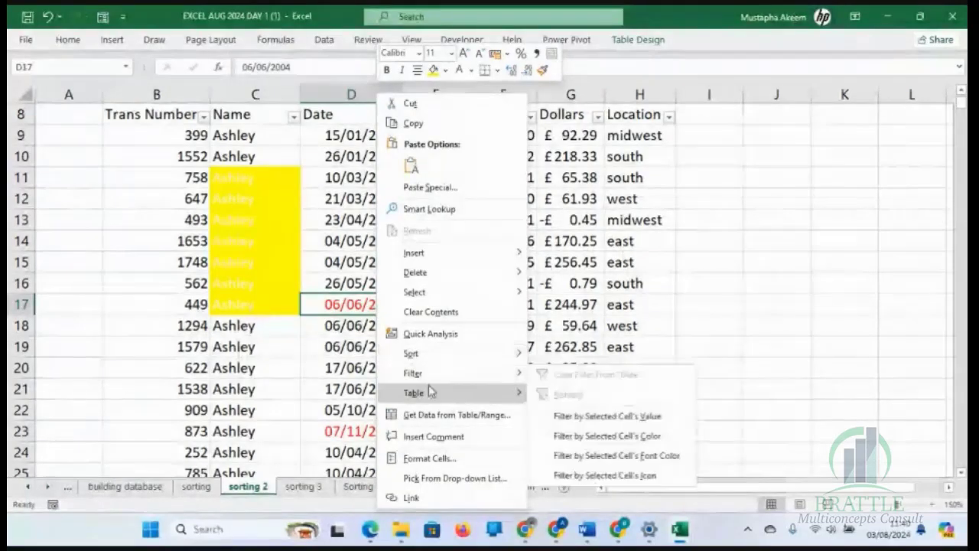
mouse_move(452, 353)
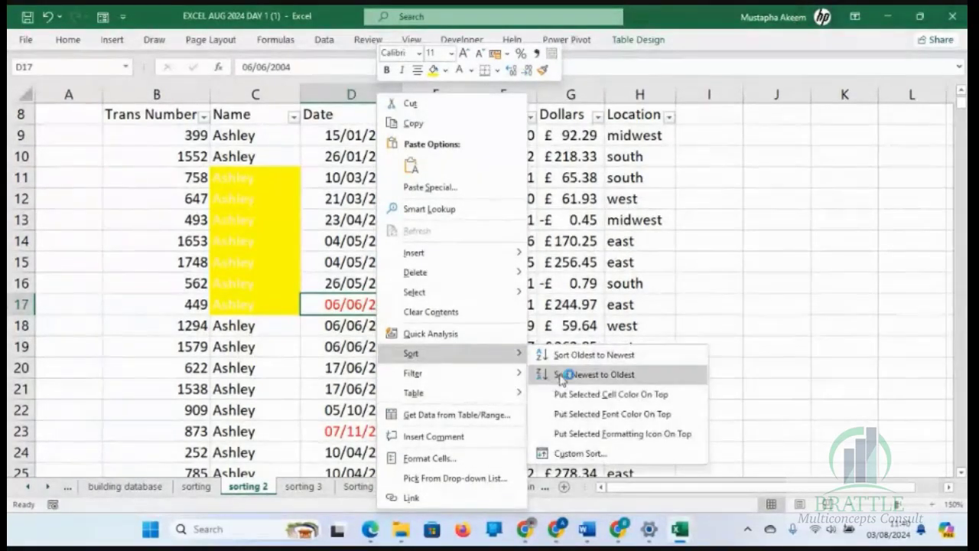
click(612, 414)
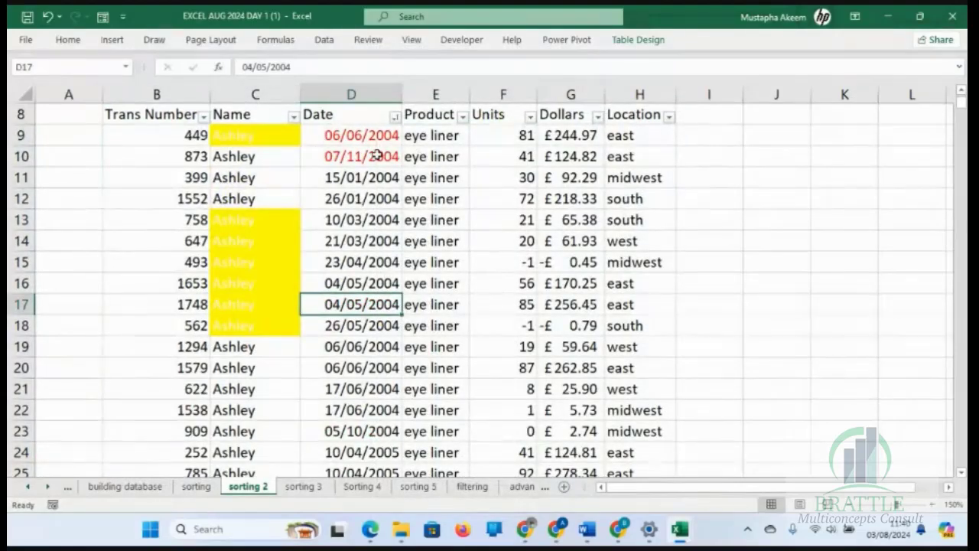
drag(373, 135, 369, 155)
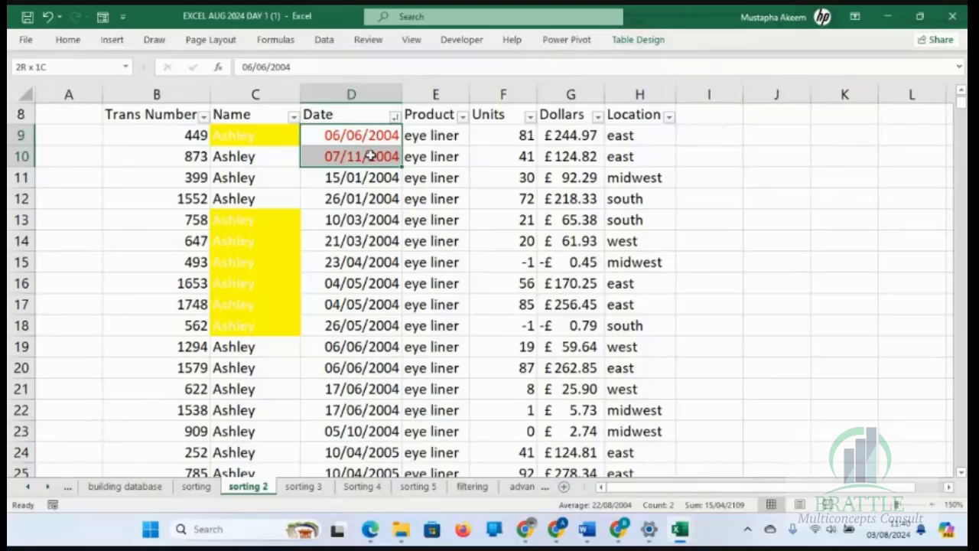
drag(370, 150, 368, 146)
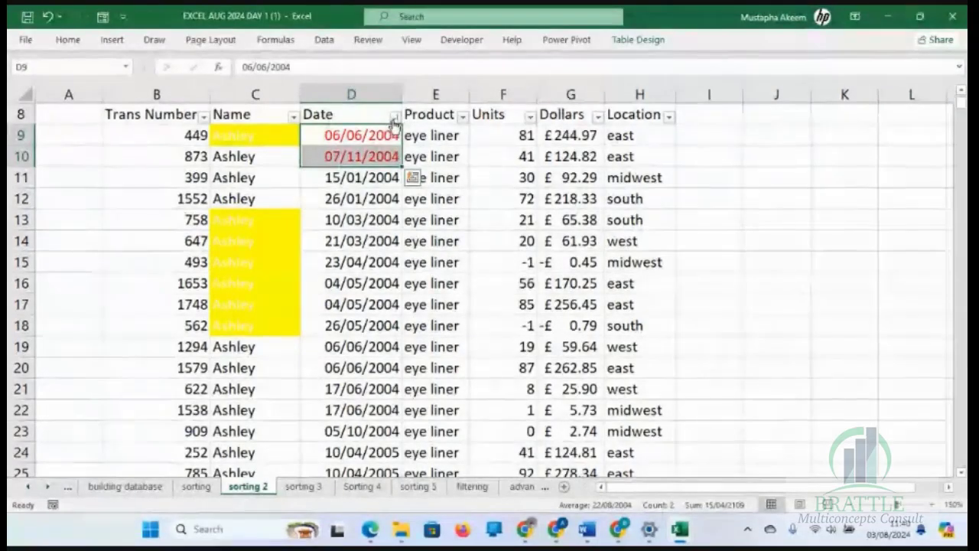
click(385, 216)
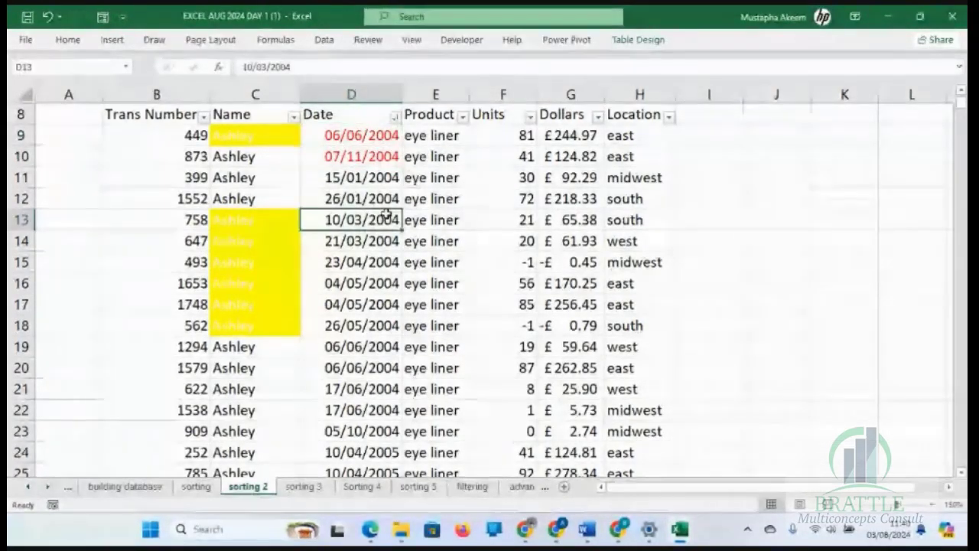
Undo the font color sort on the Date column to compare the original order, and redo it.
key(ctrl+z)
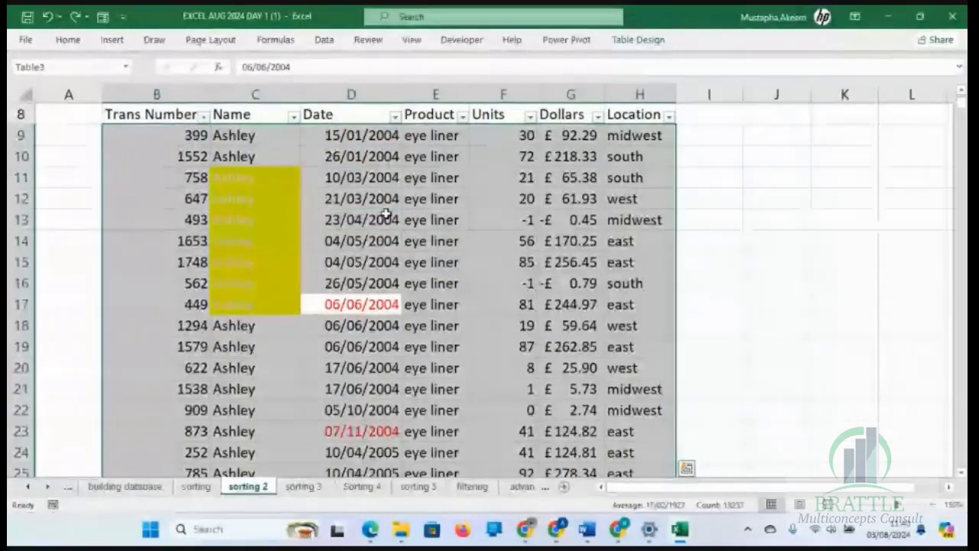
click(485, 195)
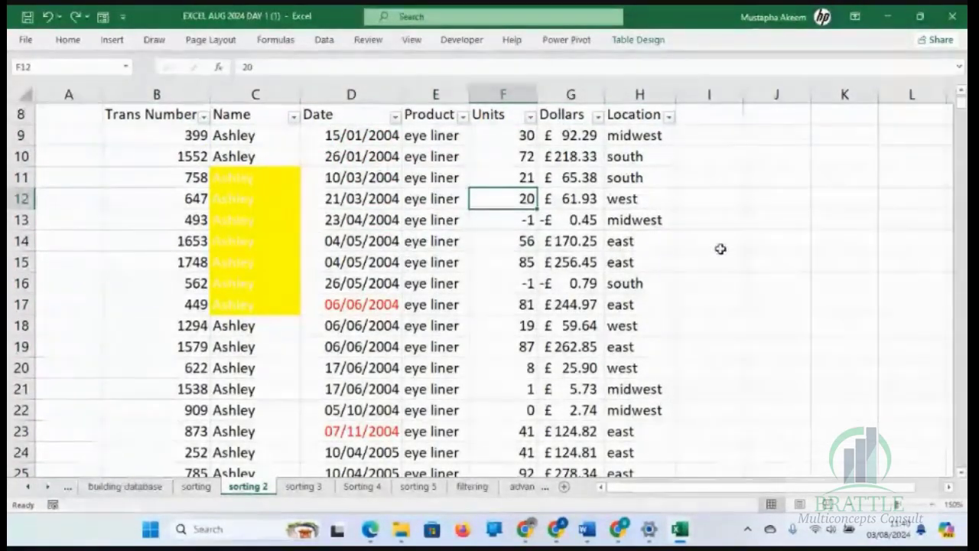
click(78, 17)
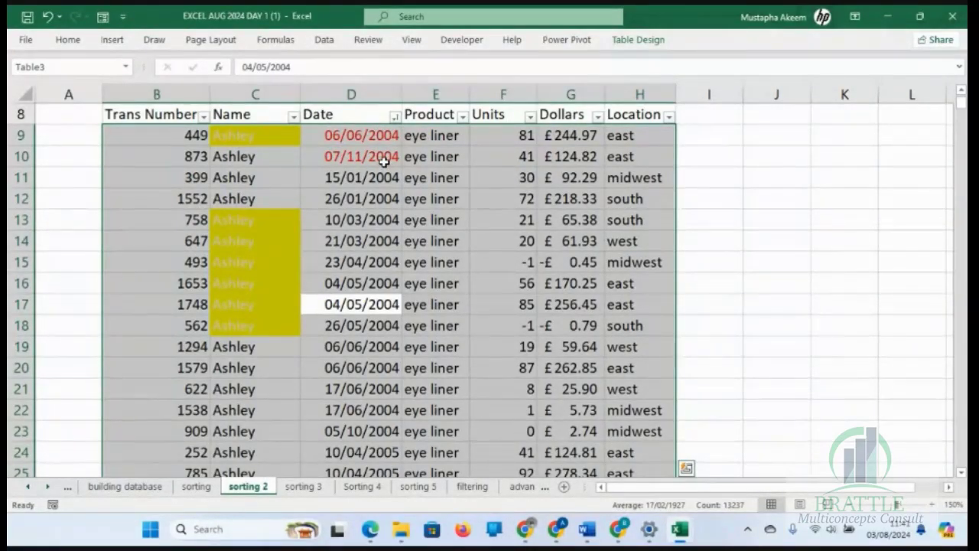
click(370, 238)
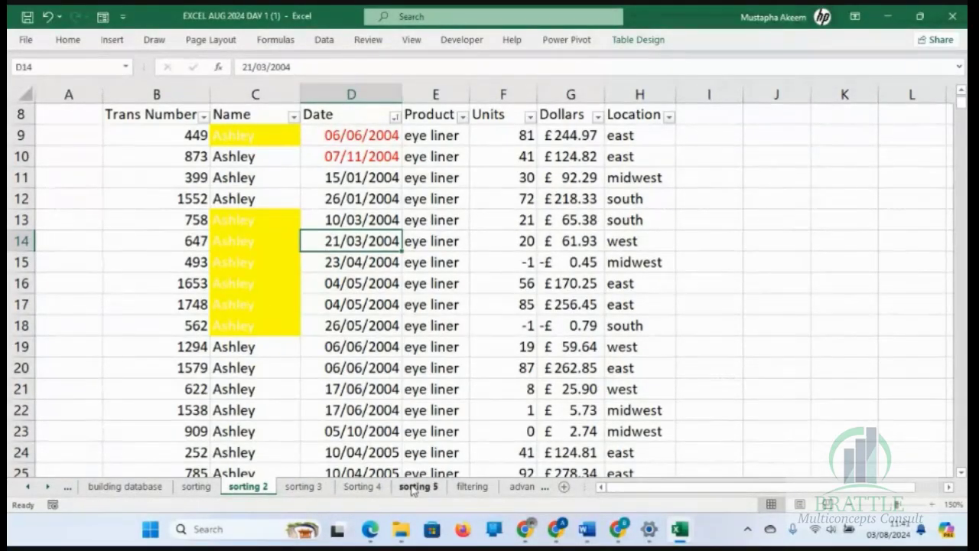
Open the Sorting 4 sheet and look over the property table from its header row.
click(362, 486)
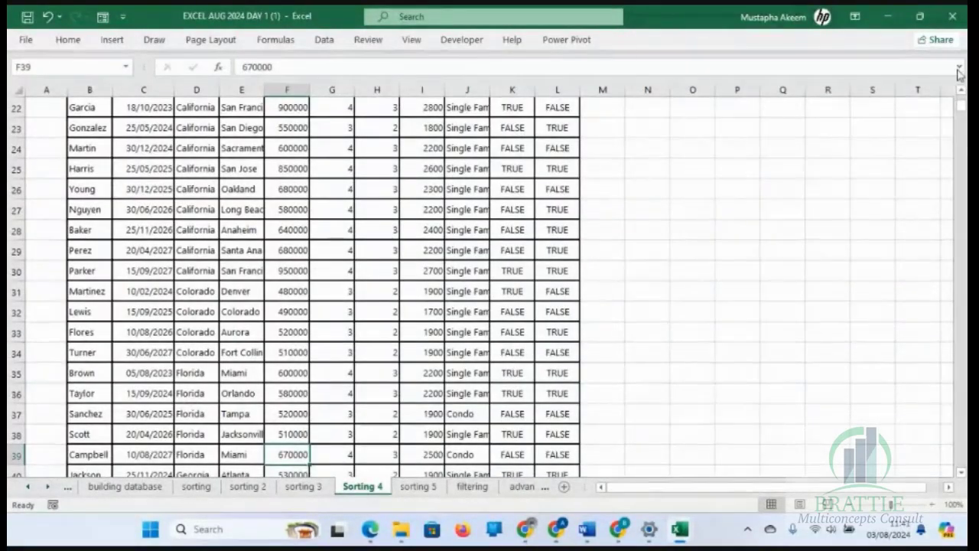
scroll(962, 96, up, 2)
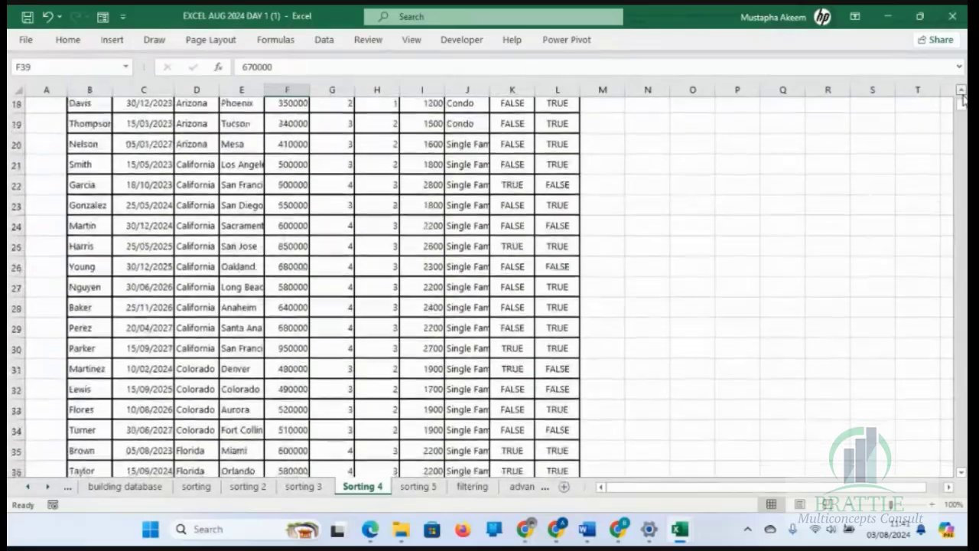
scroll(962, 96, up, 1)
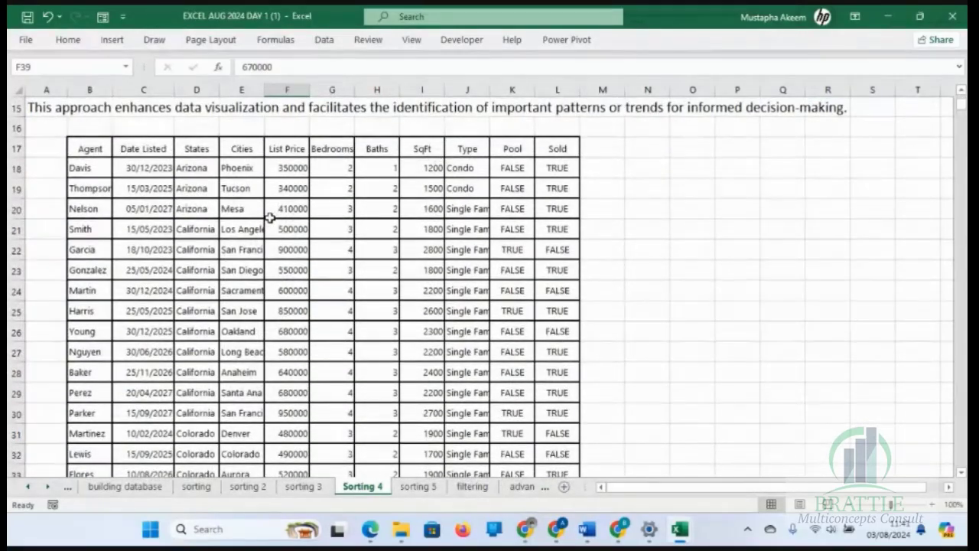
click(270, 214)
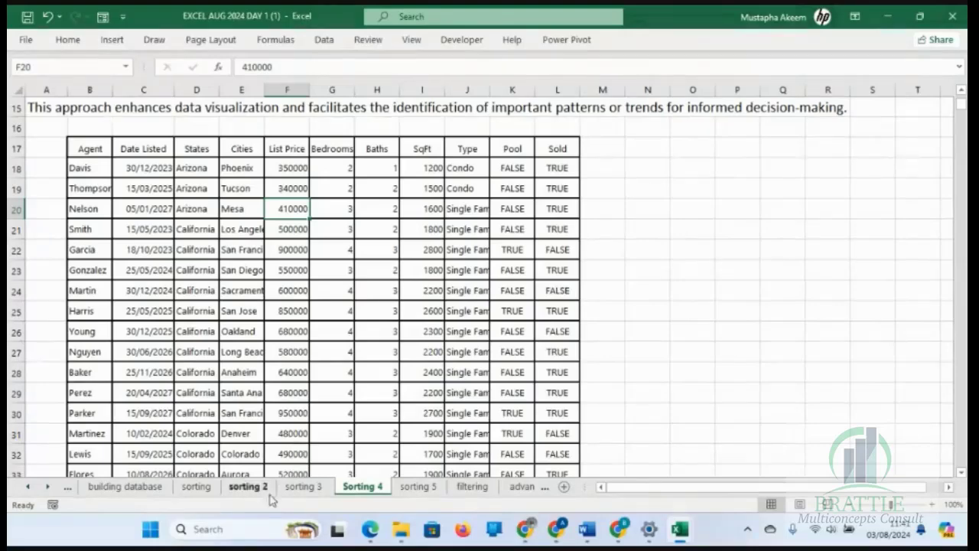
Enter the label "custom list" in cell J11 of the sorting 2 sheet.
click(252, 489)
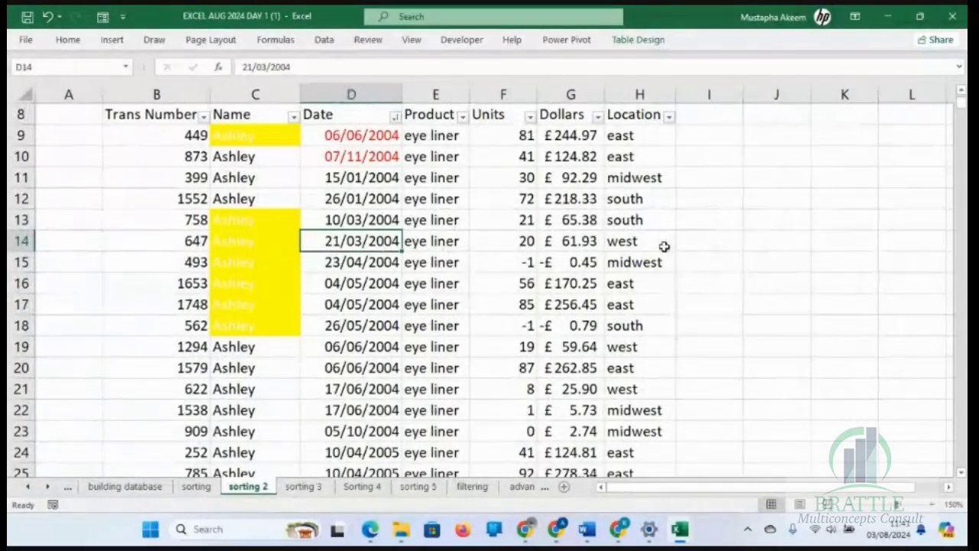
click(773, 184)
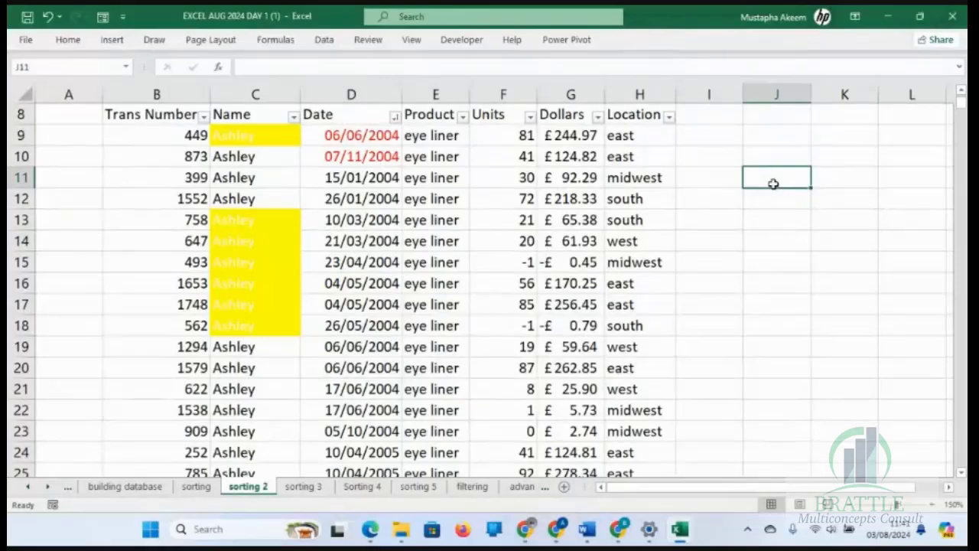
text(custom)
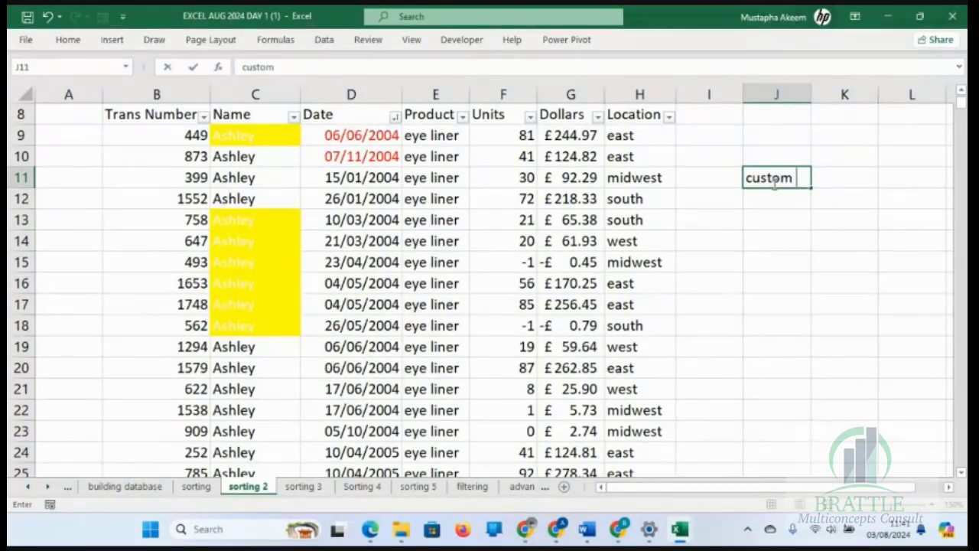
text( list)
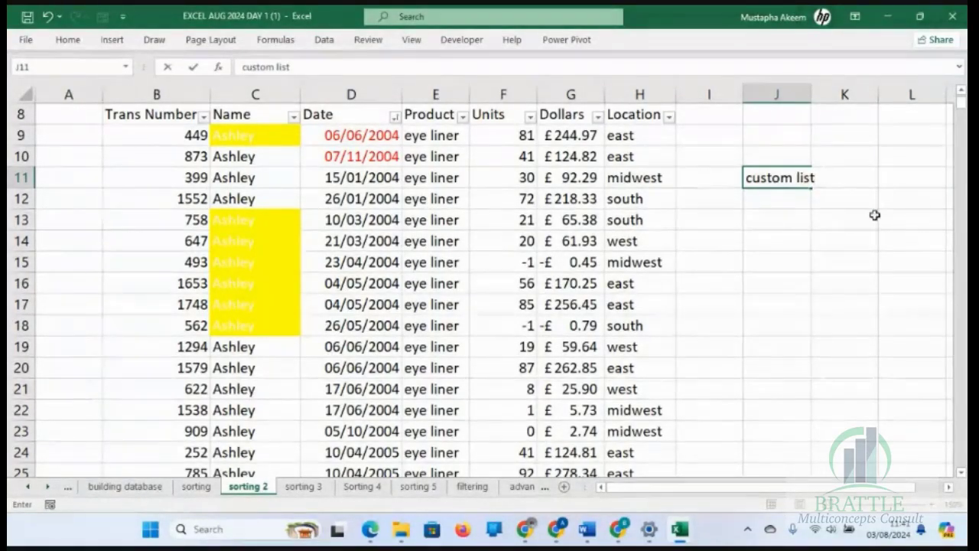
click(935, 242)
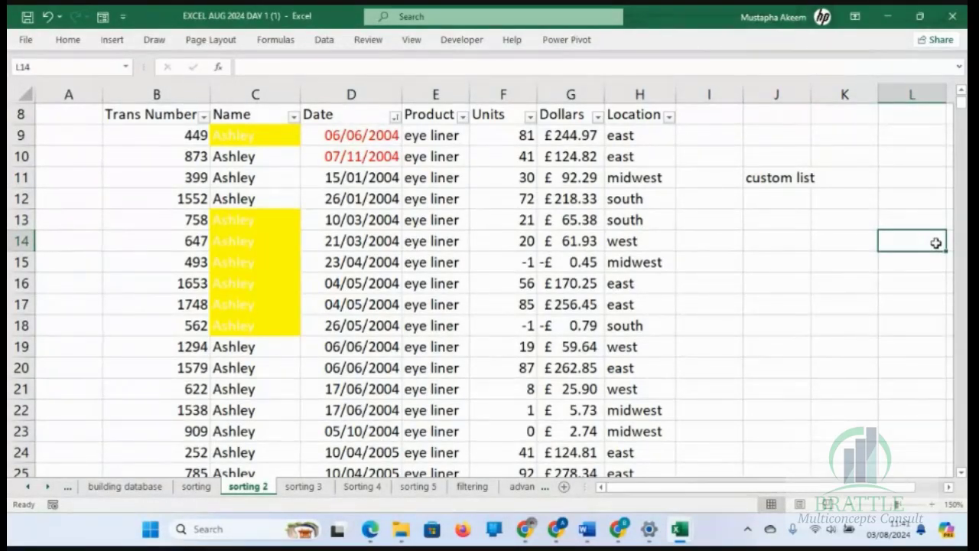
Look through the sorting, sorting 2 and sorting 3 sheets to compare their data, and return to Sorting 4.
click(413, 487)
click(362, 486)
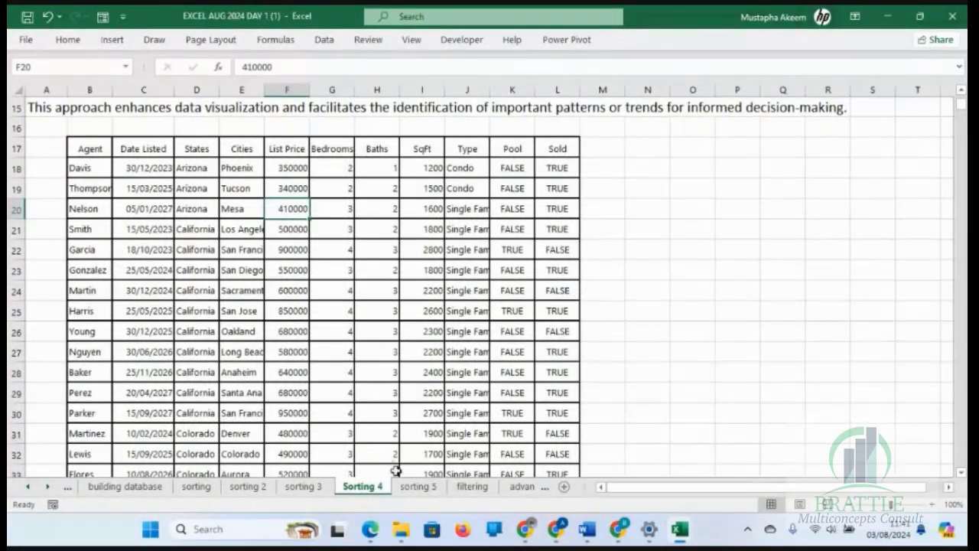
click(302, 484)
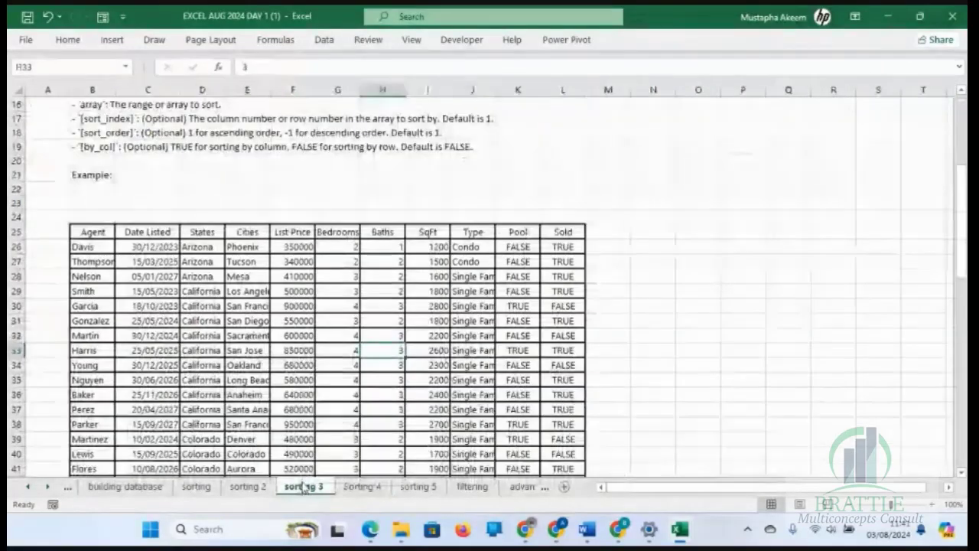
click(195, 486)
click(245, 487)
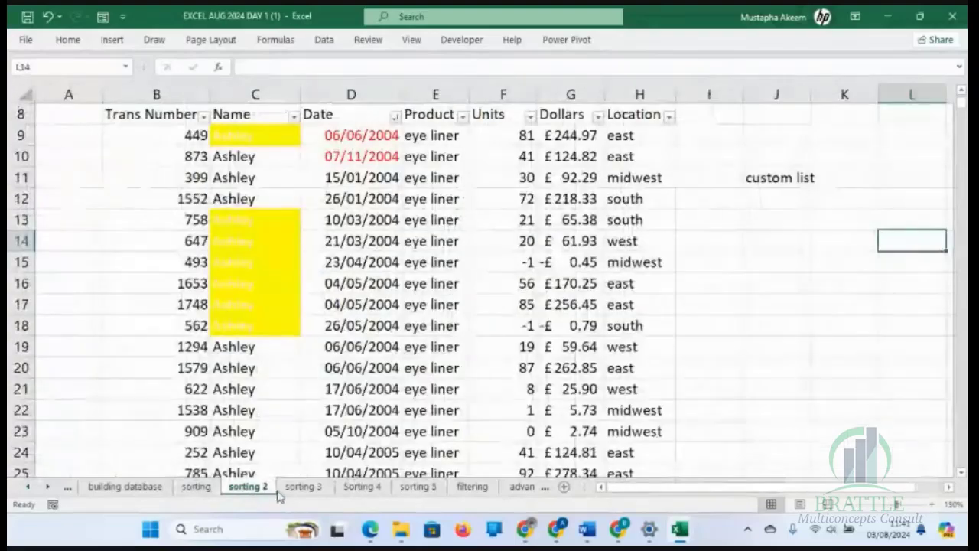
click(301, 487)
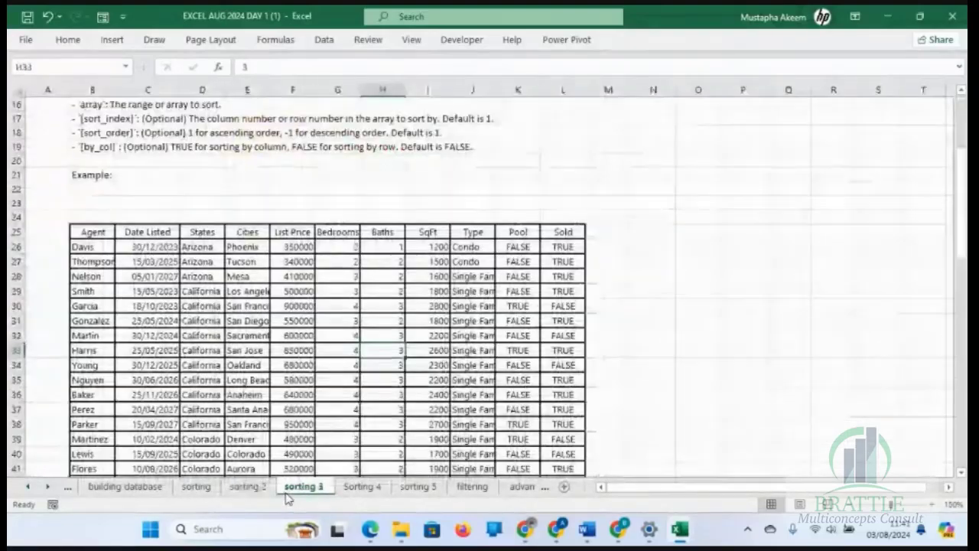
click(369, 487)
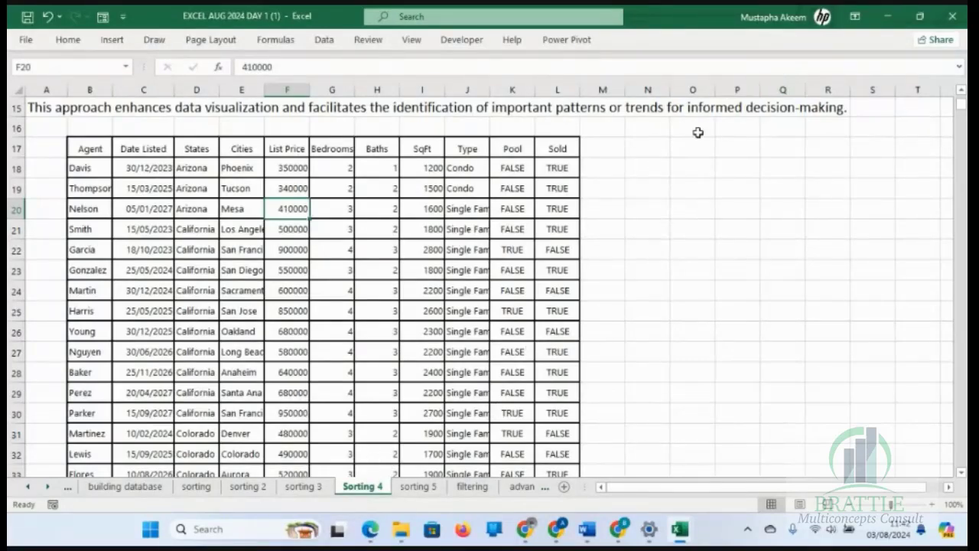
Convert the property data in B17:L73 on Sorting 4 into a table with headers.
click(734, 182)
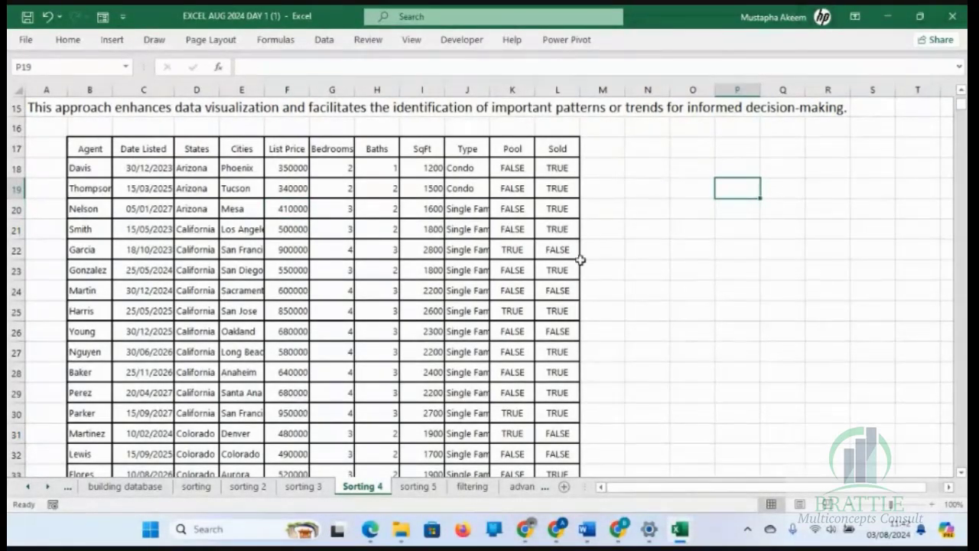
click(728, 166)
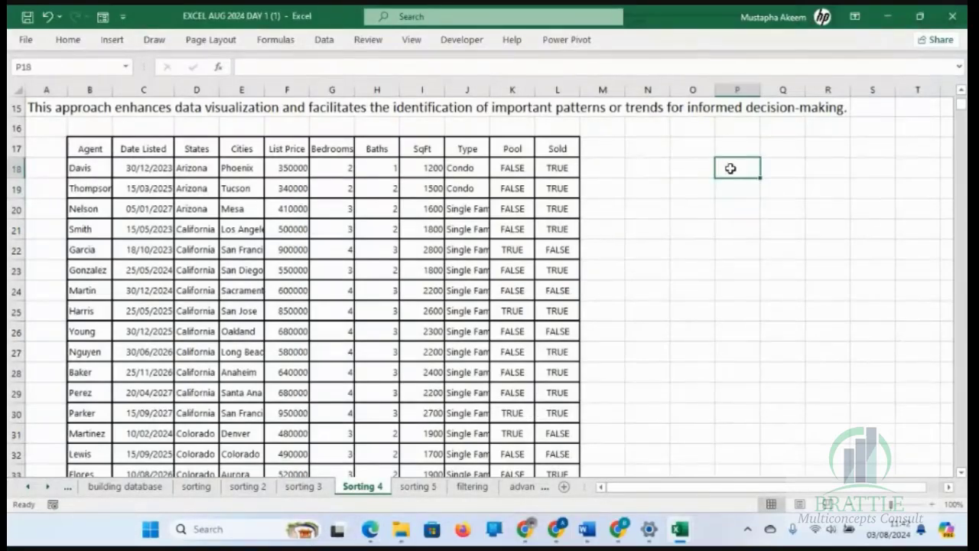
click(458, 170)
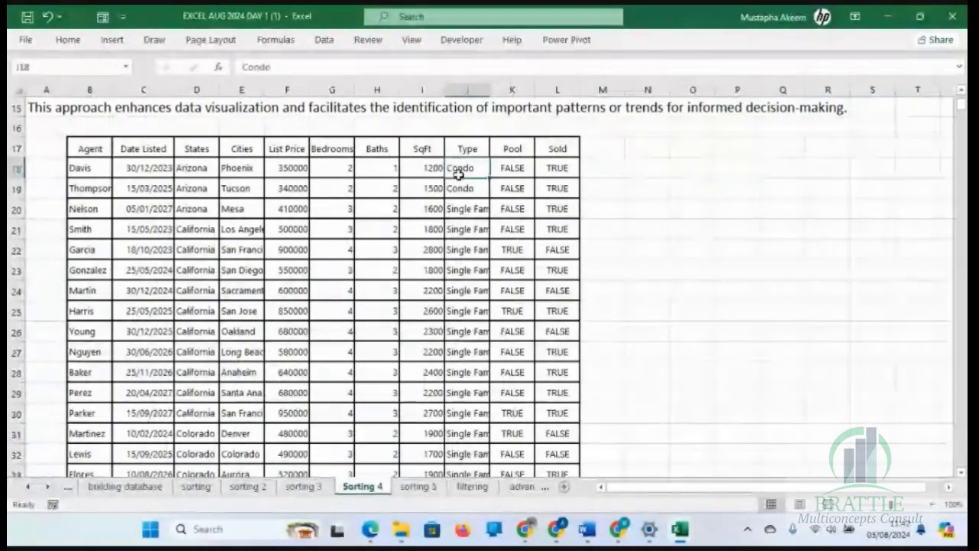
click(455, 212)
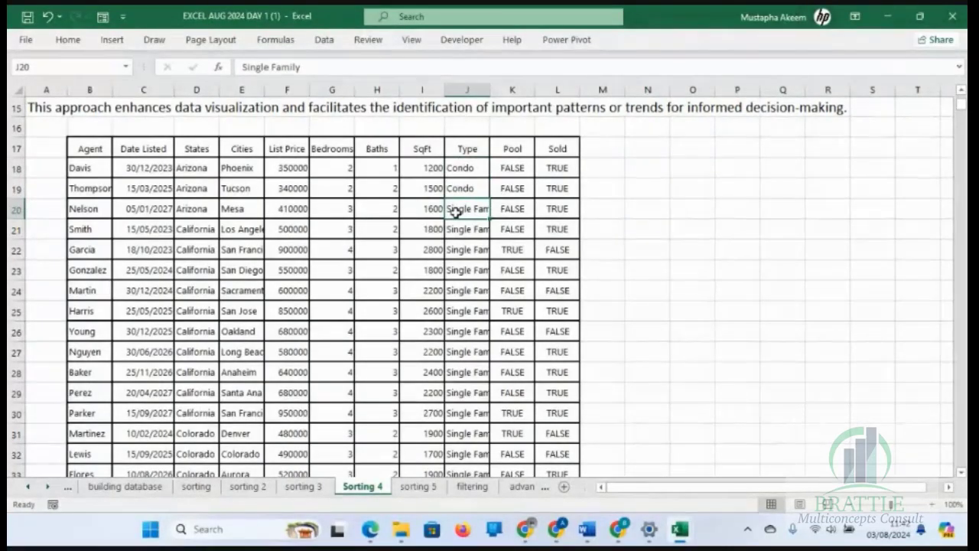
key(ctrl+t)
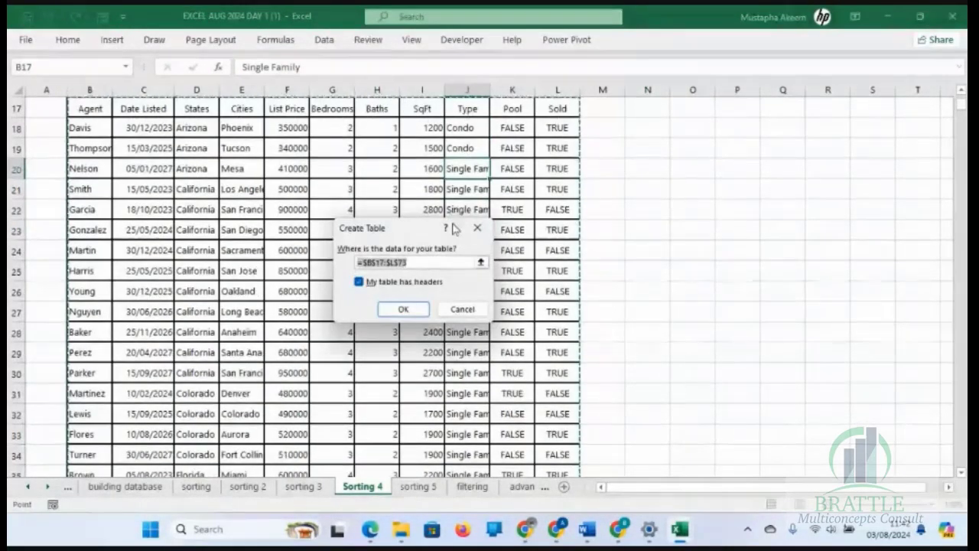
click(404, 311)
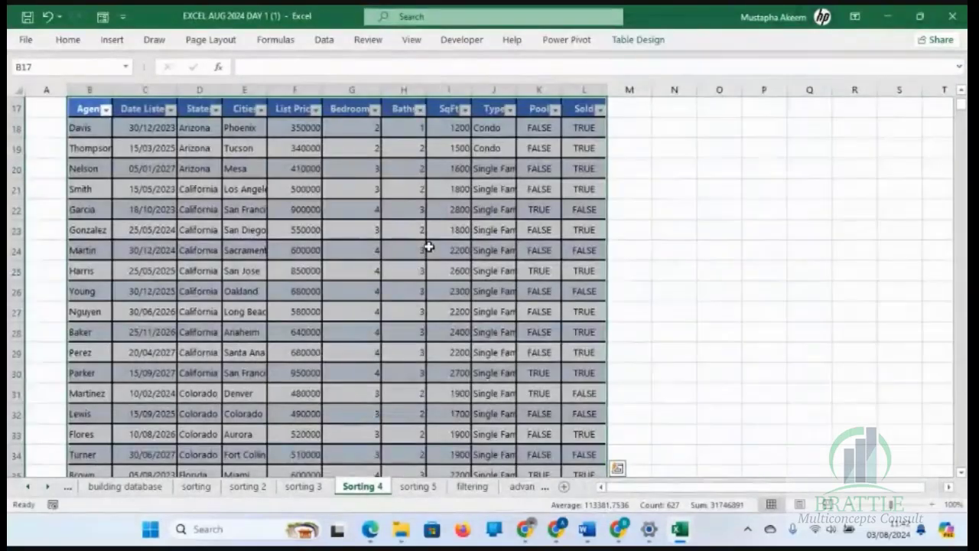
Examine the distinct values of the States and Type columns in their filter lists.
click(216, 109)
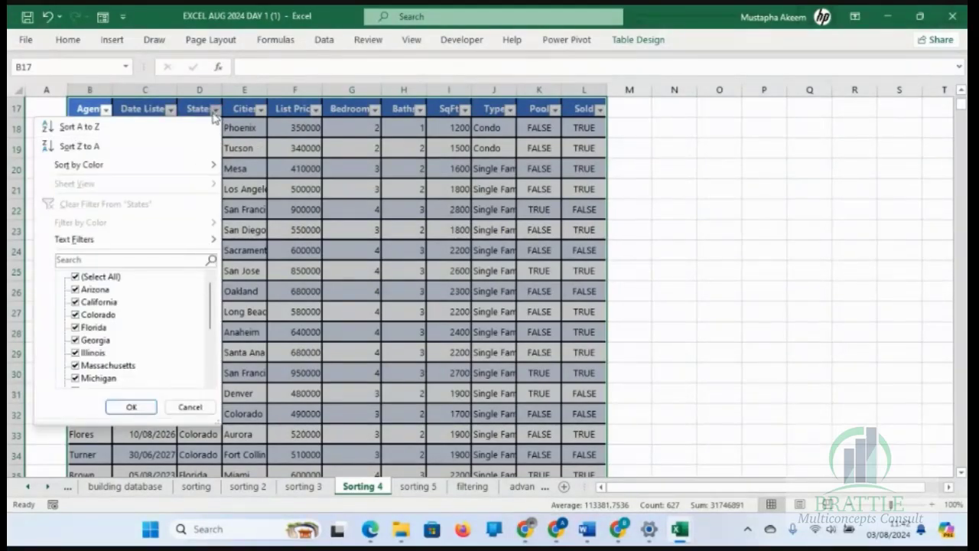
click(344, 201)
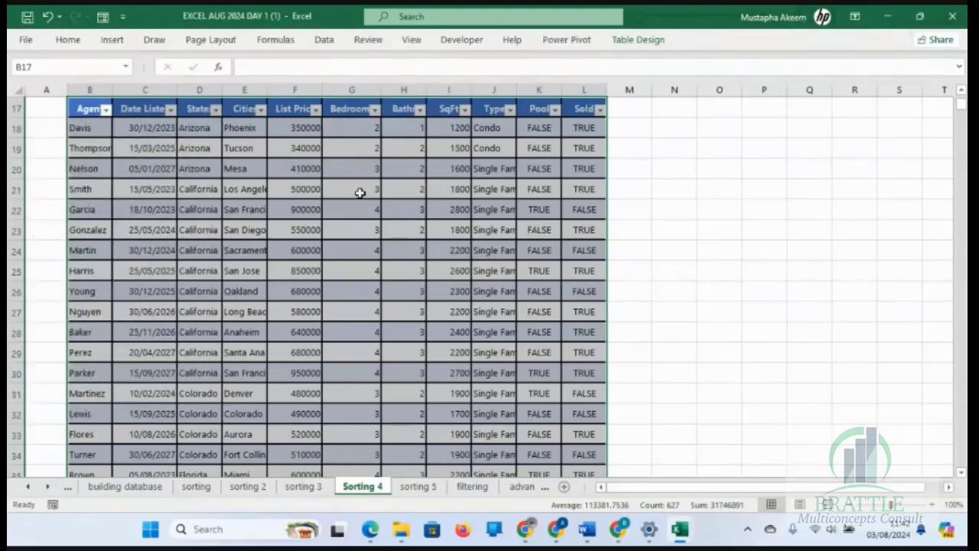
click(510, 110)
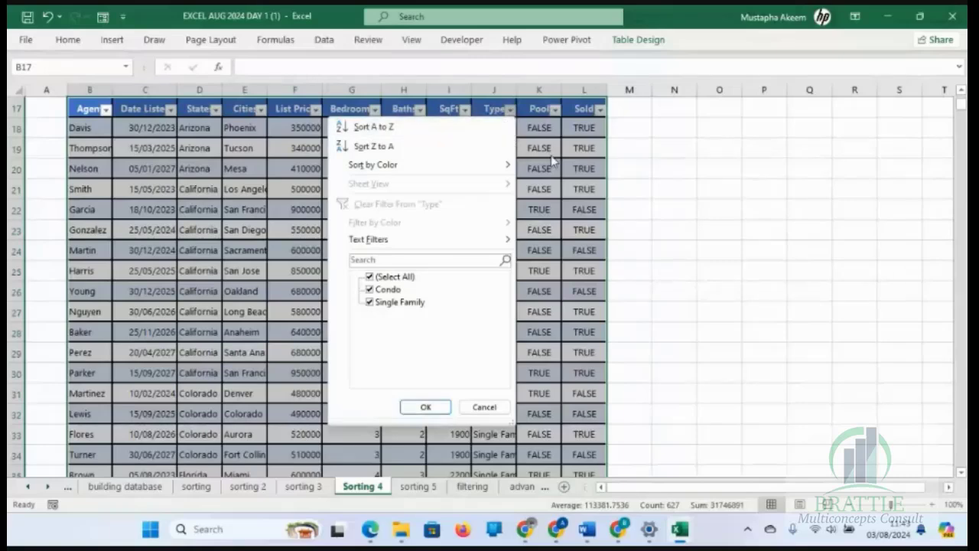
click(574, 185)
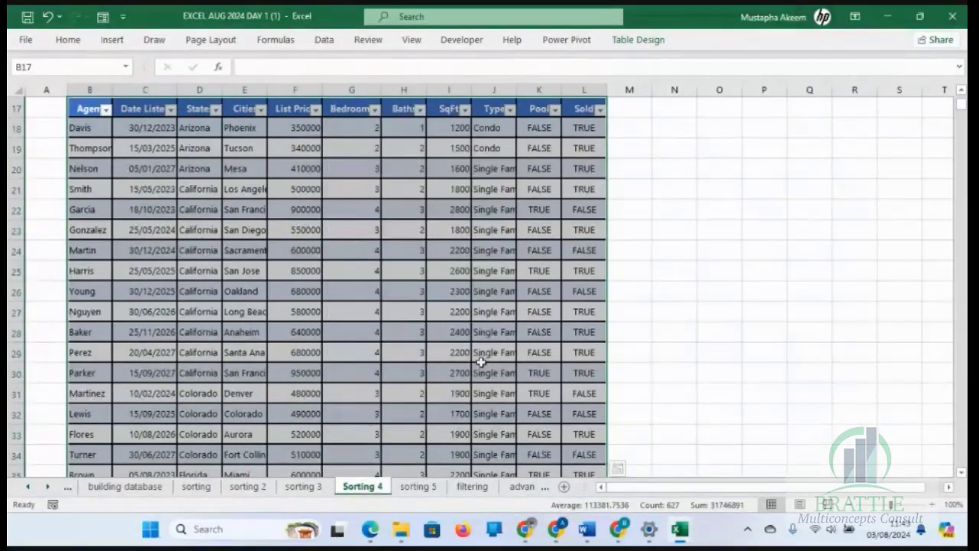
Return to the sorting 2 sheet and check the distinct values in the Location column's filter list.
click(264, 490)
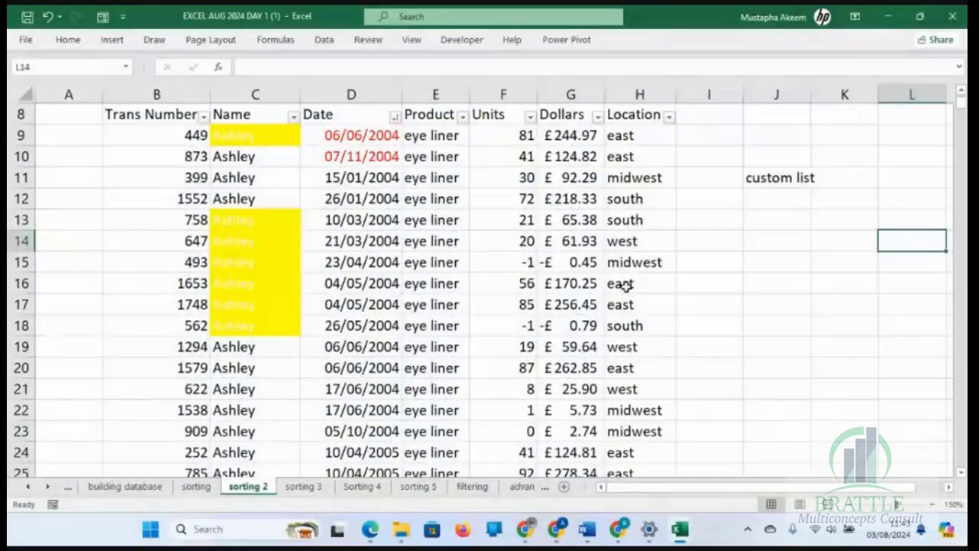
click(782, 220)
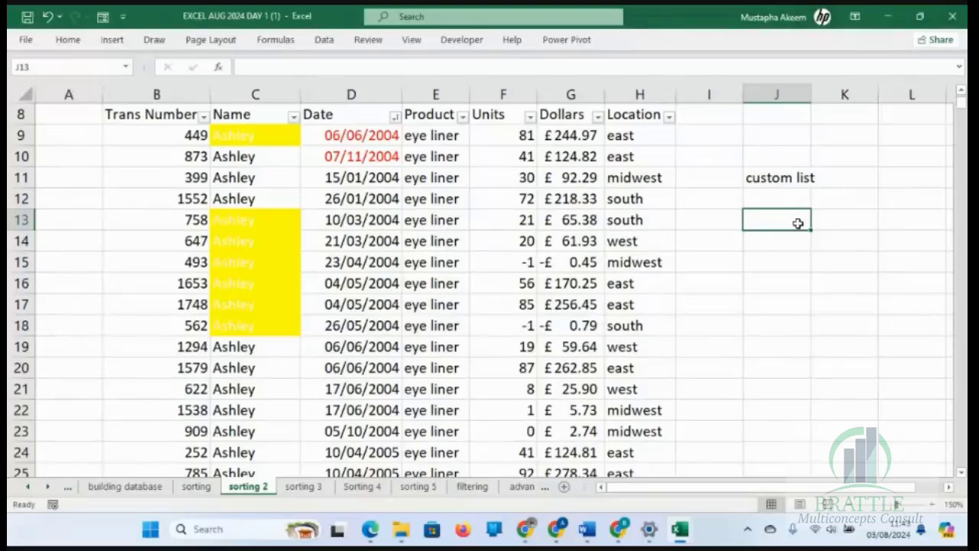
click(669, 117)
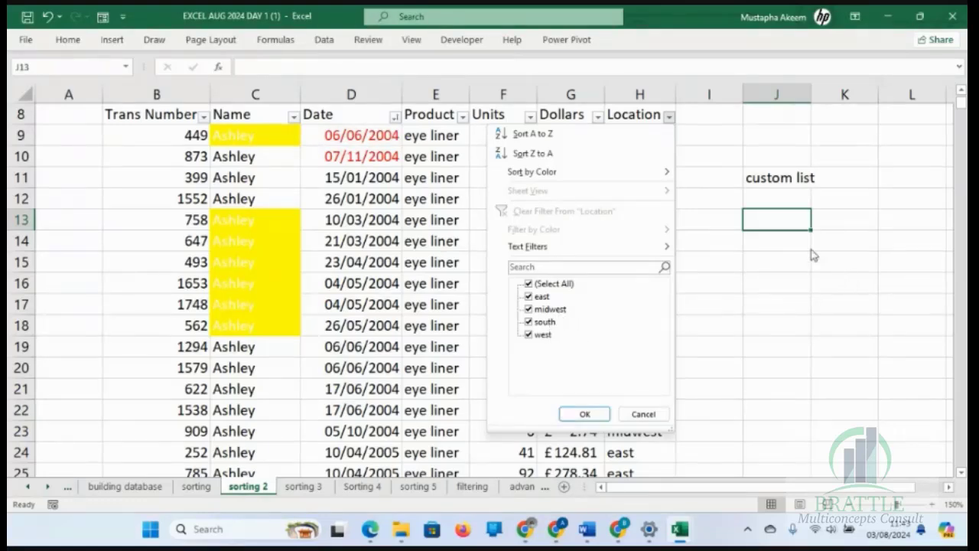
click(773, 221)
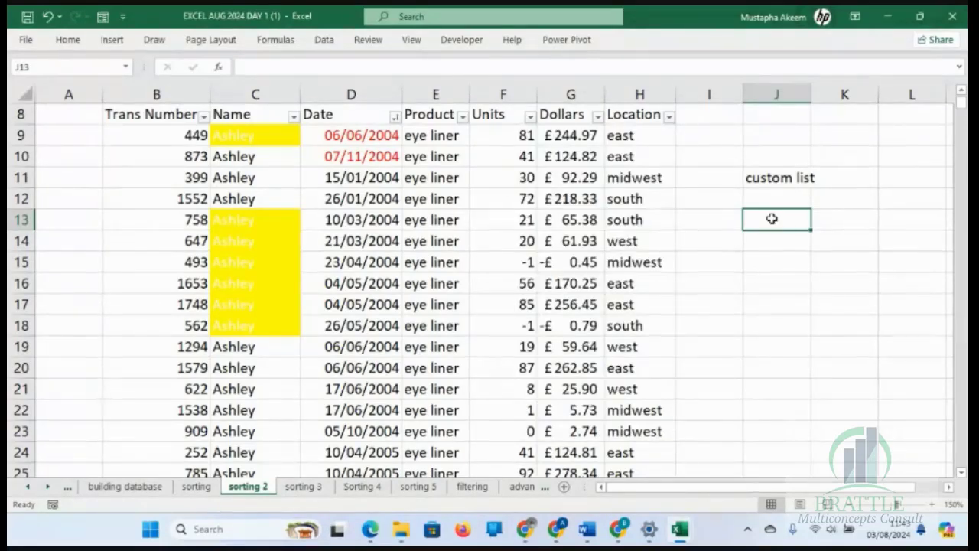
Enter the custom order south, midwest, east, west in cells J13:J16.
text(south)
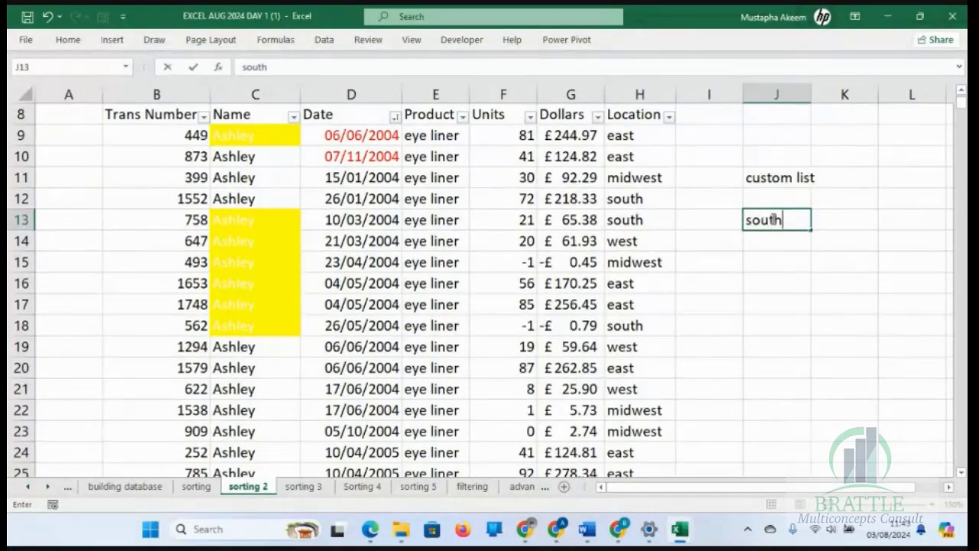
key(Return)
text(mid)
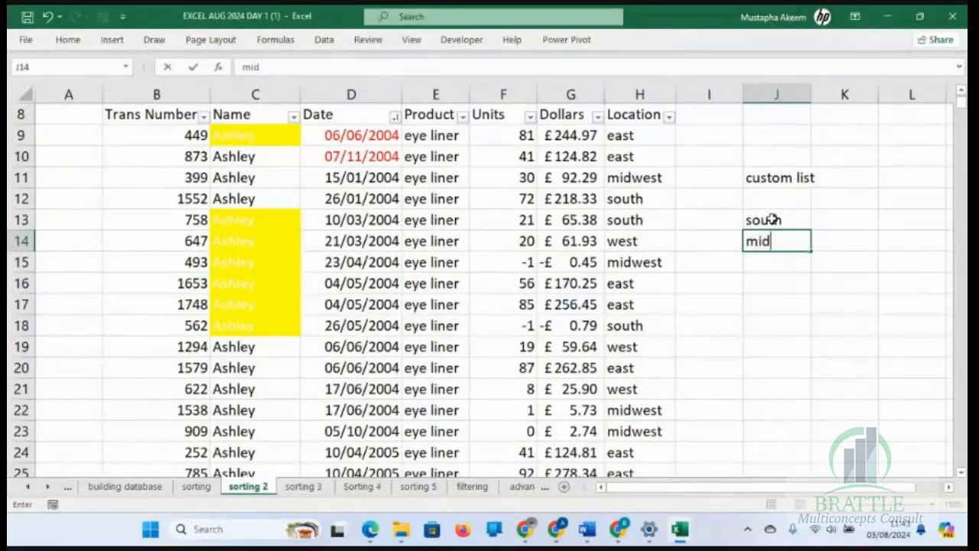
text(west)
key(Return)
text(east)
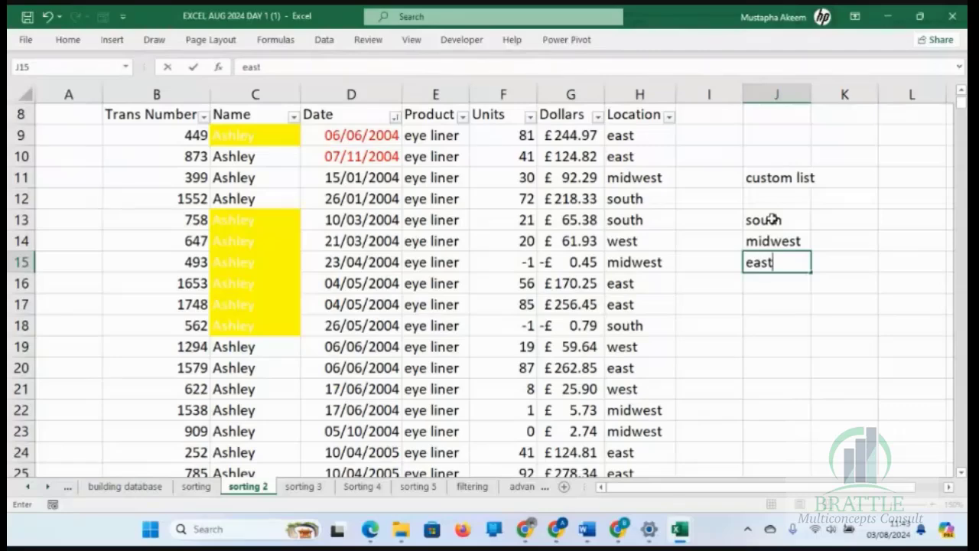
key(Return)
text(wes)
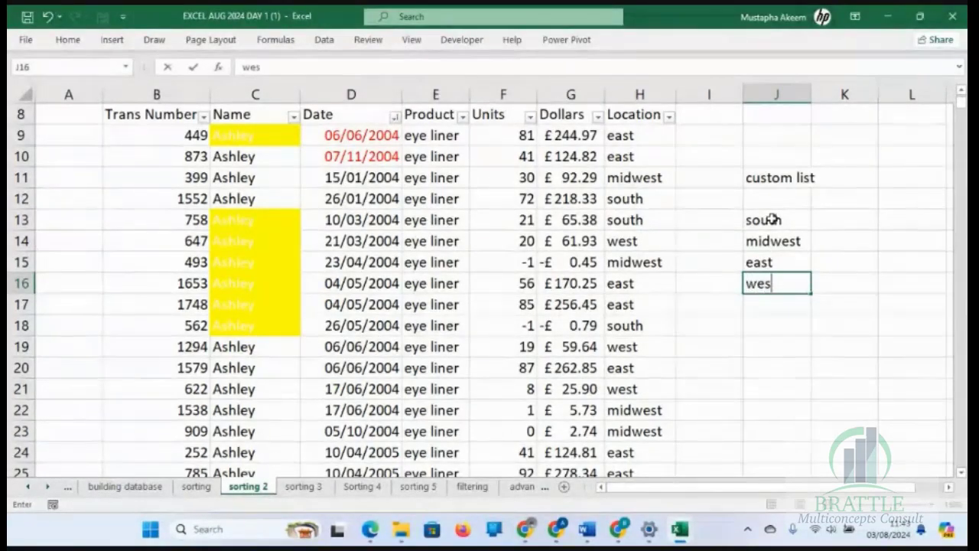
text(t)
click(772, 220)
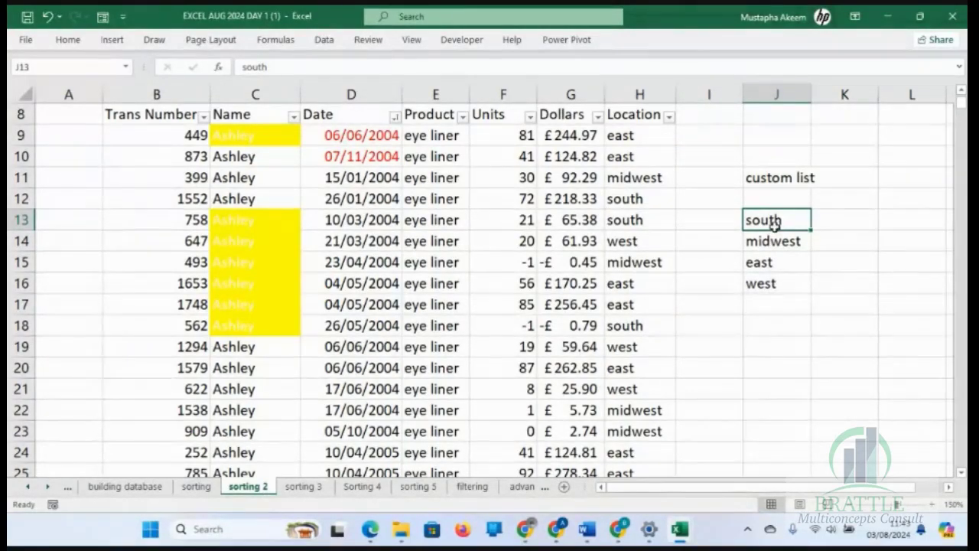
drag(774, 221, 776, 282)
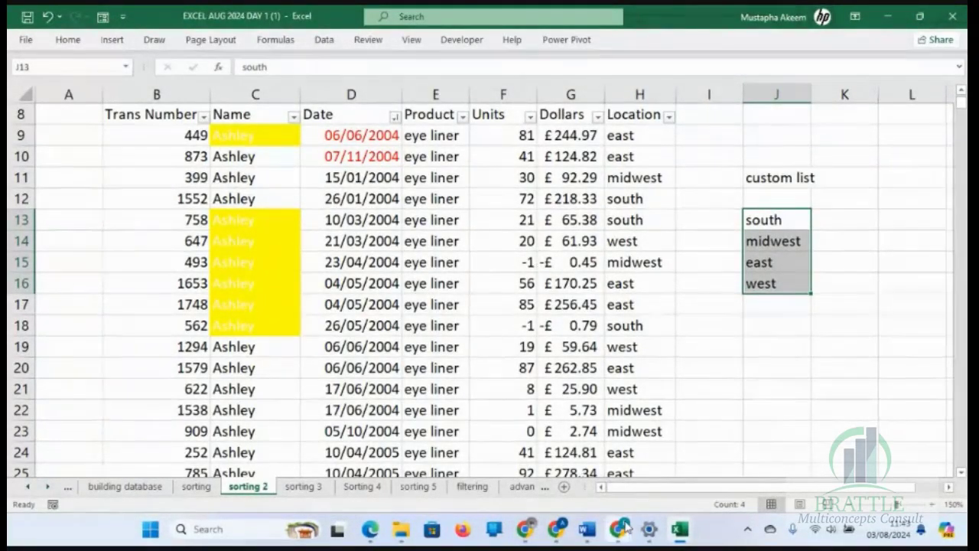
mouse_move(621, 527)
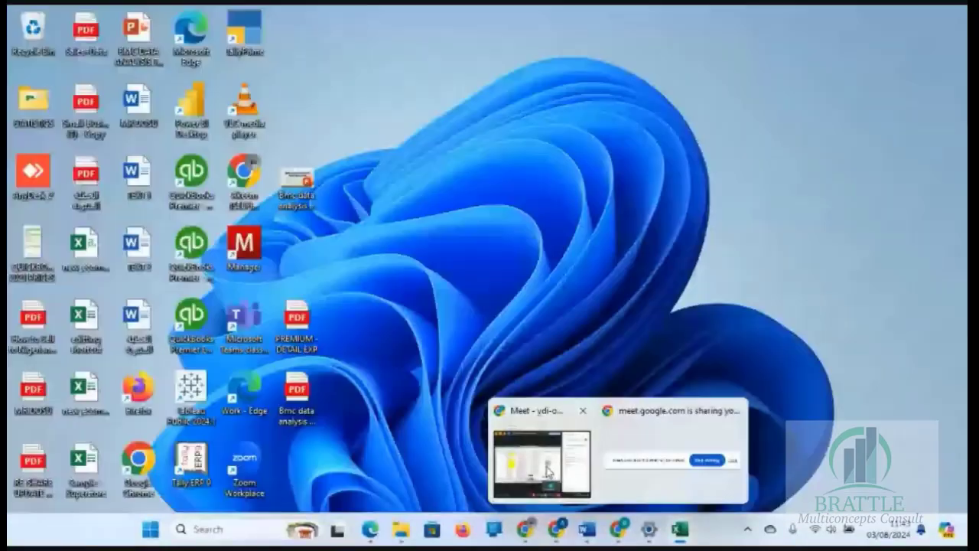
mouse_move(544, 468)
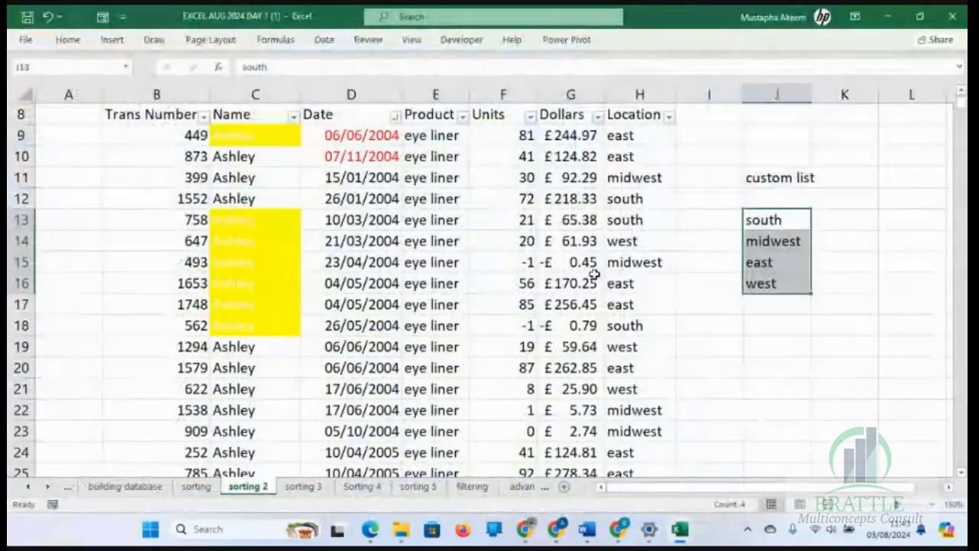
click(769, 260)
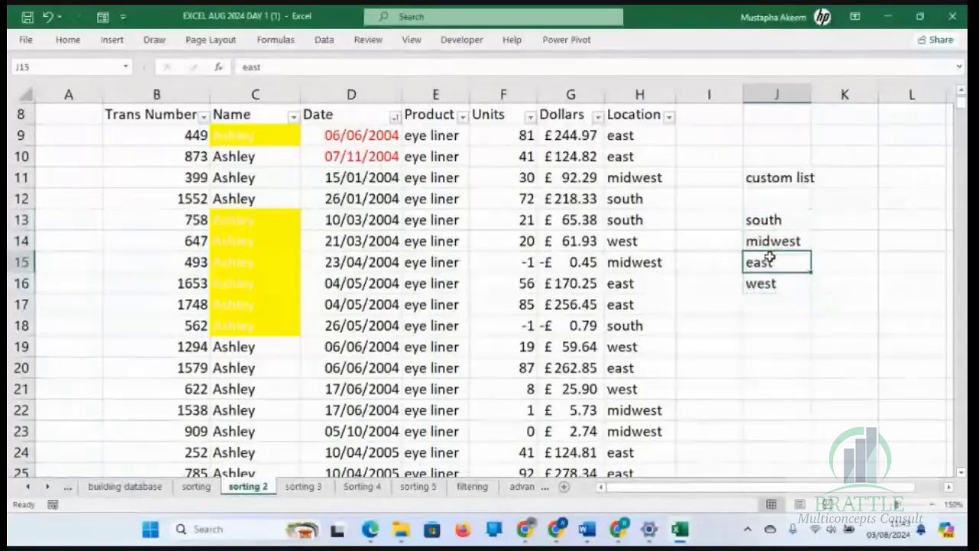
click(767, 221)
drag(767, 221, 769, 283)
click(639, 219)
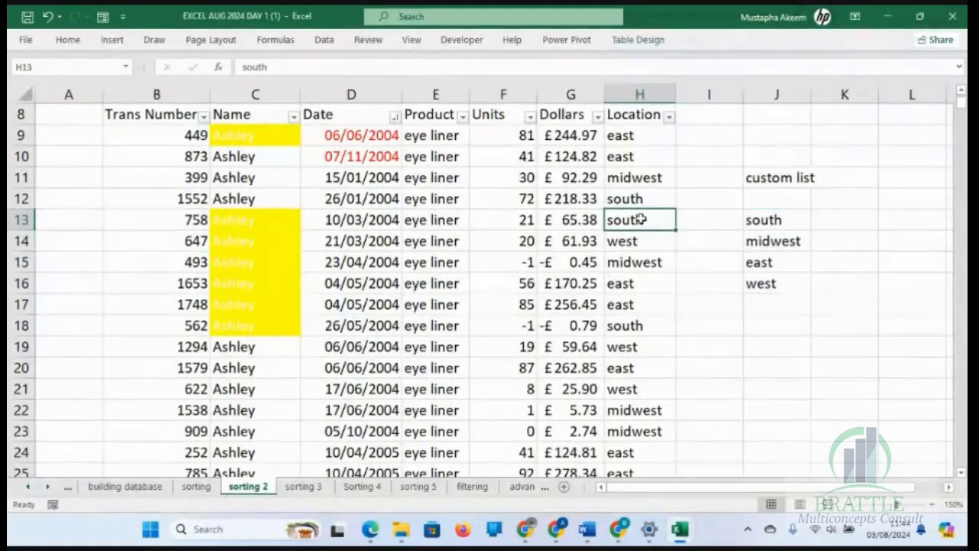
right_click(644, 220)
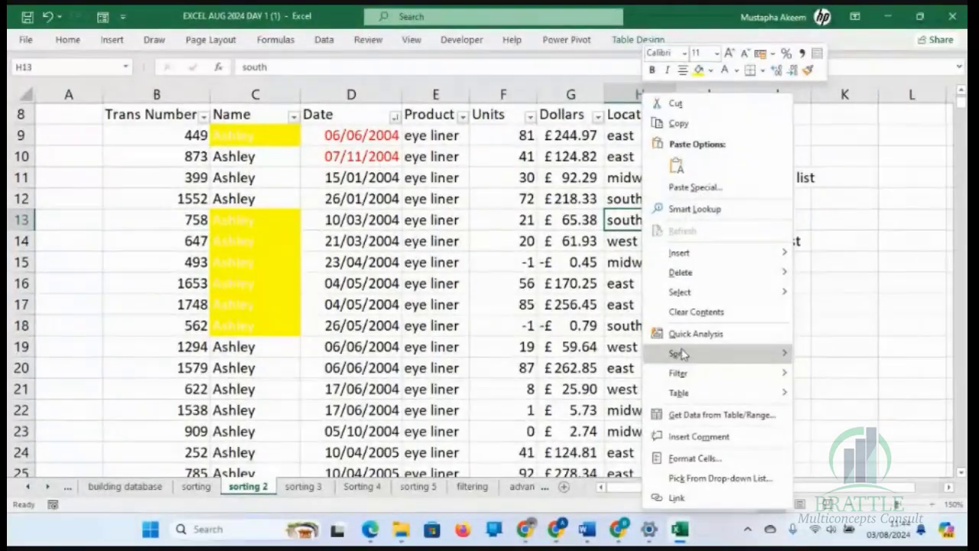
mouse_move(692, 374)
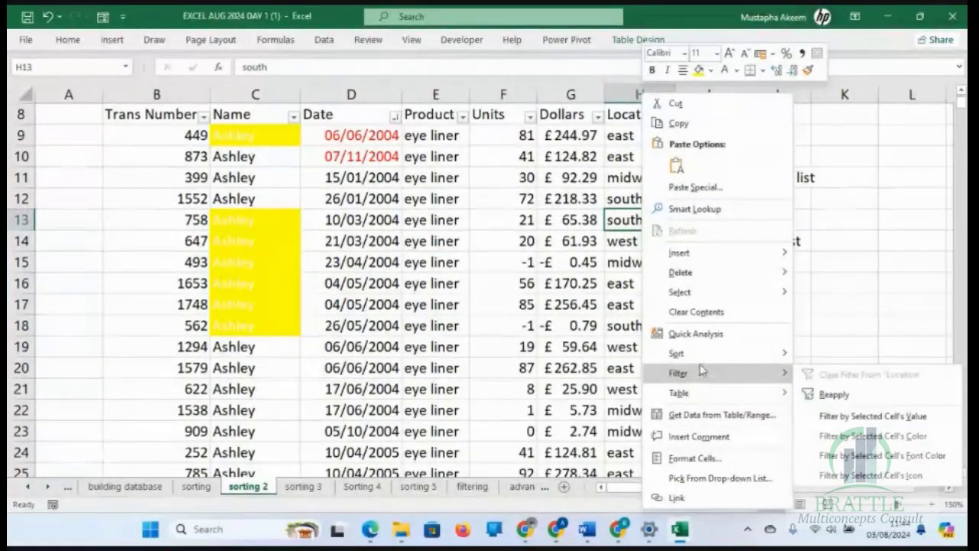
mouse_move(715, 356)
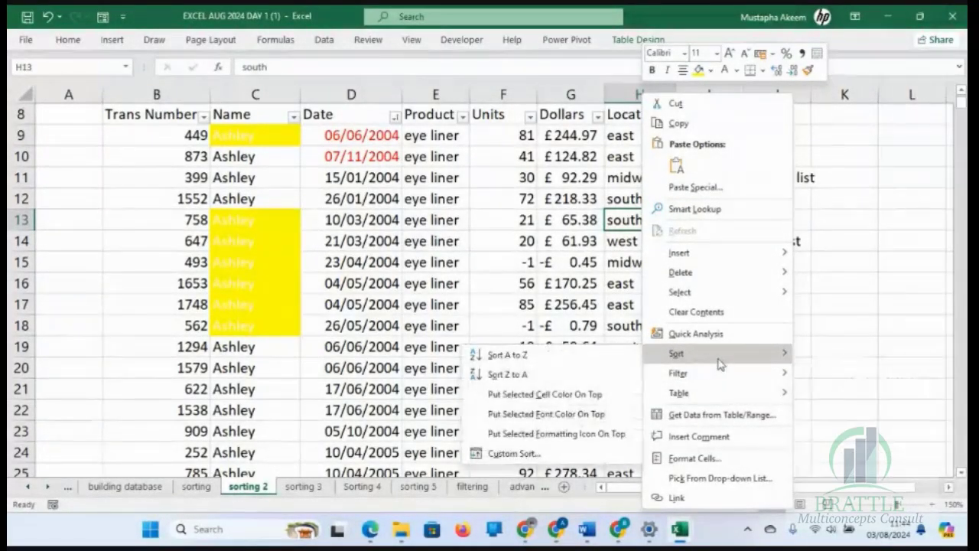
click(517, 452)
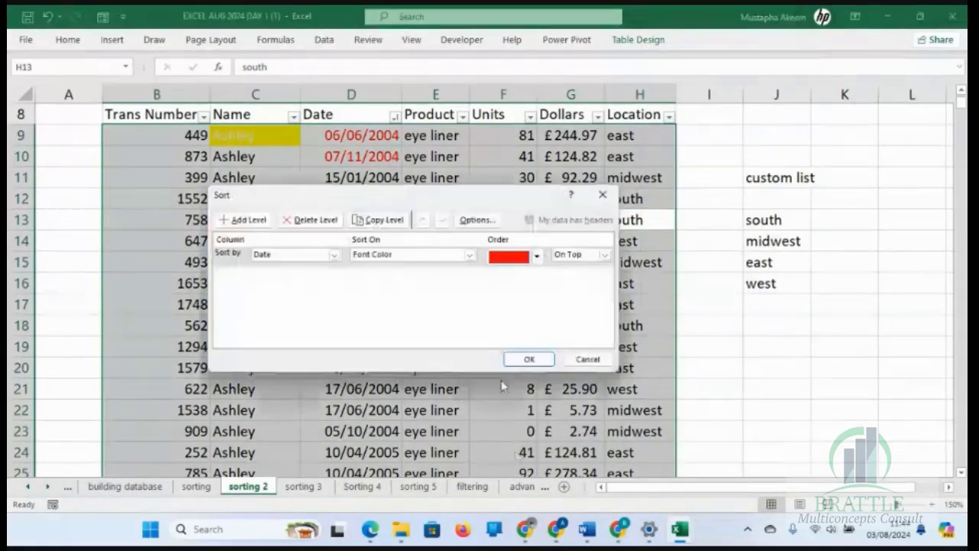
click(314, 220)
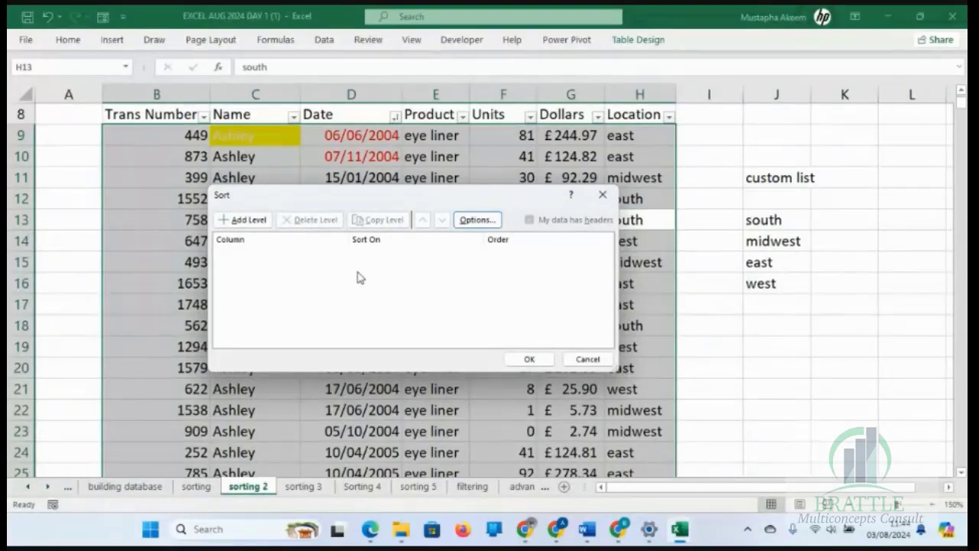
click(243, 220)
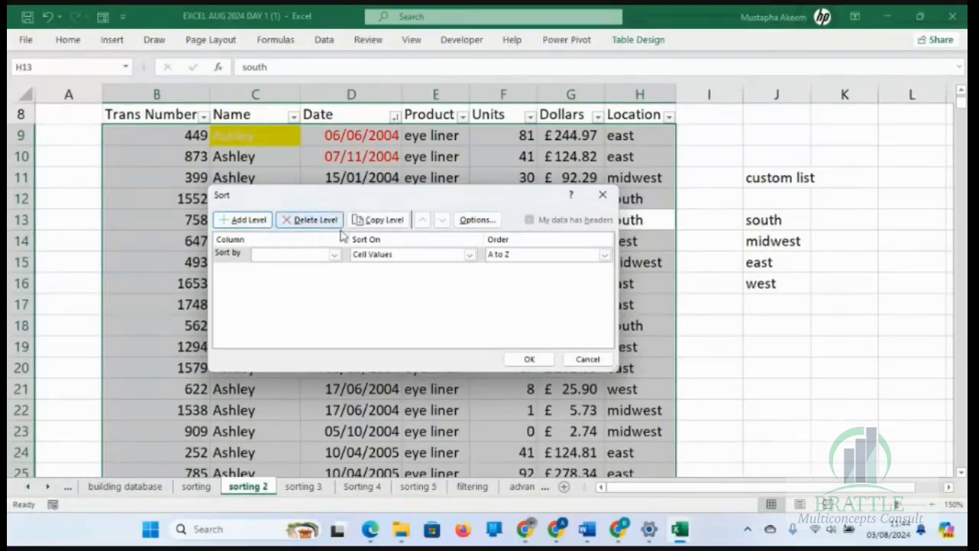
click(603, 256)
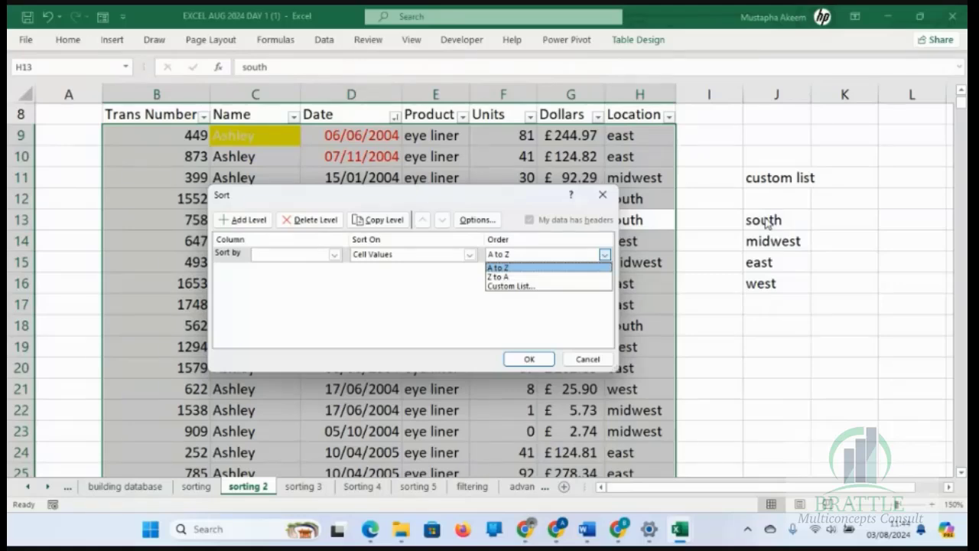
click(601, 201)
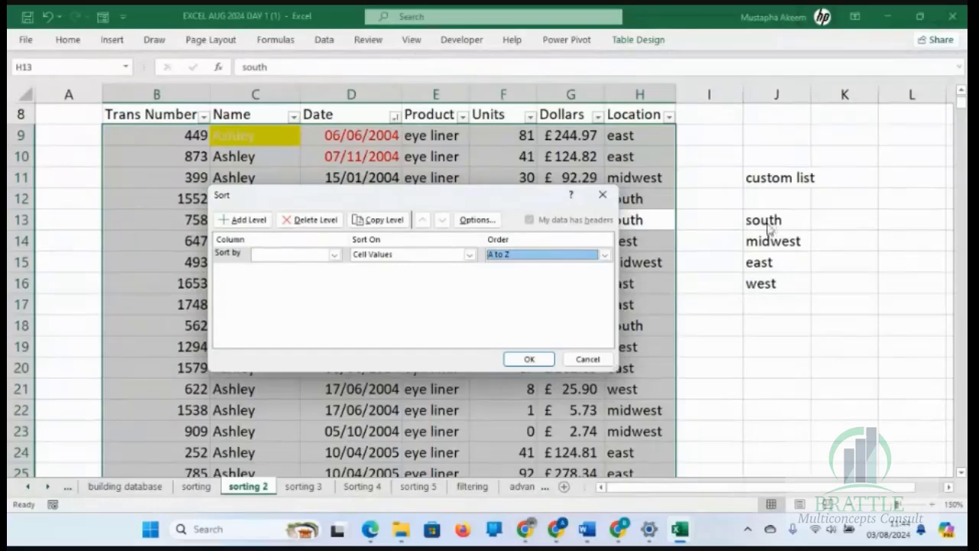
click(603, 195)
click(774, 240)
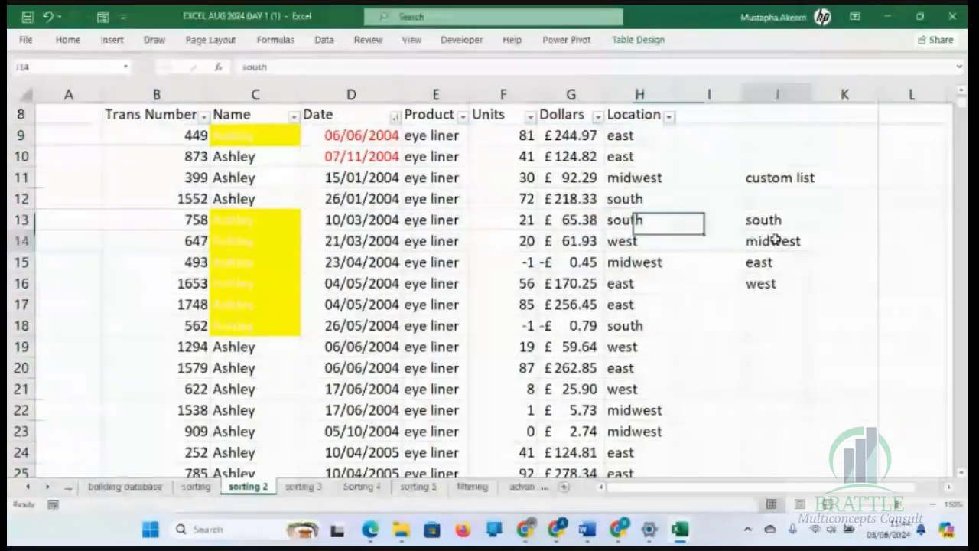
click(769, 262)
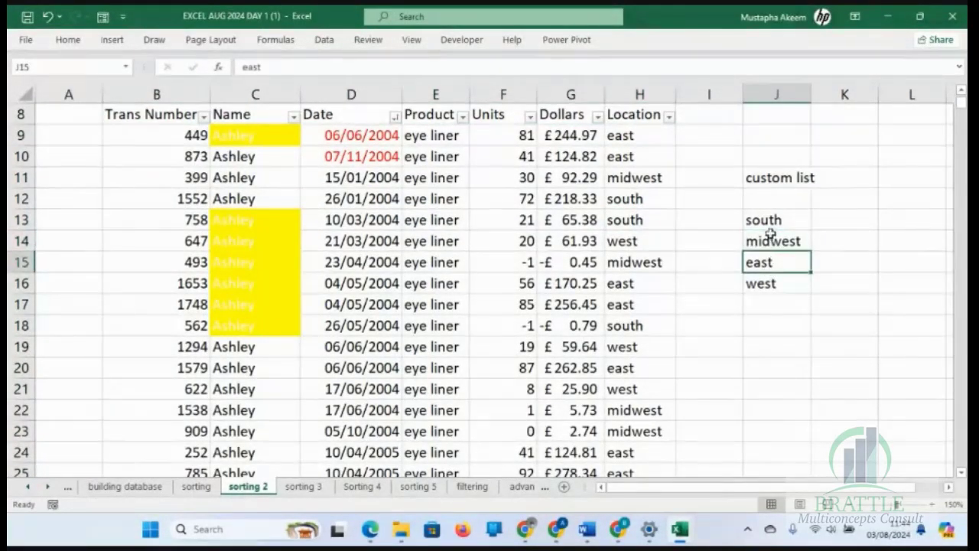
drag(773, 220, 776, 284)
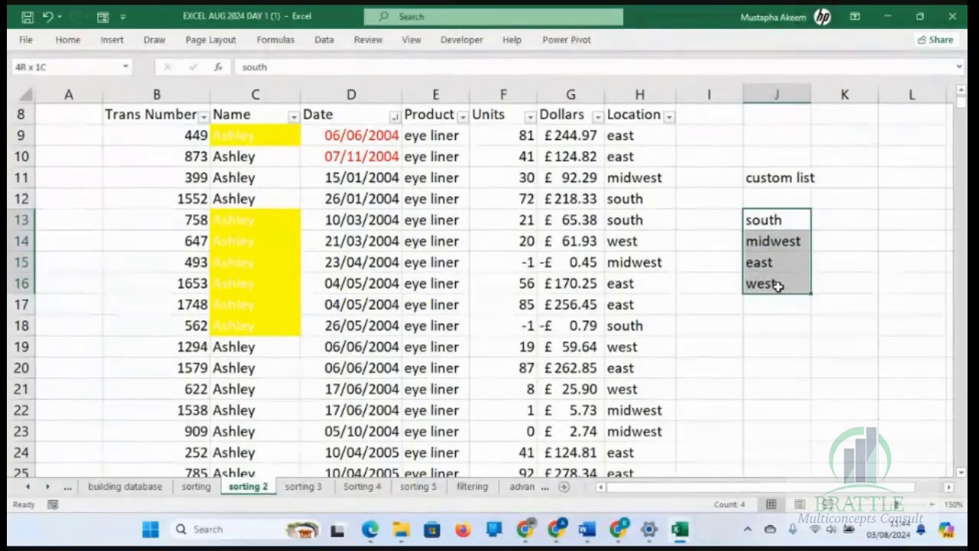
click(764, 179)
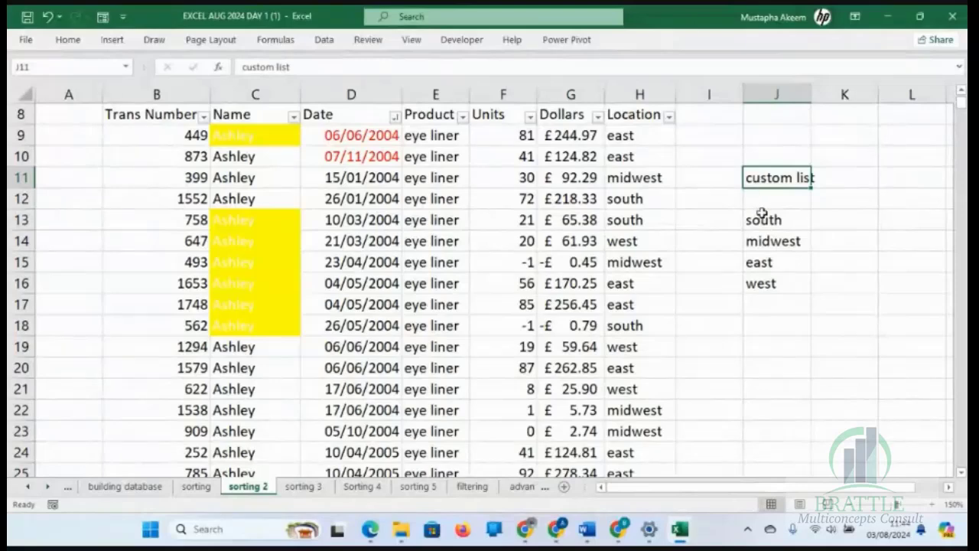
drag(761, 214, 776, 284)
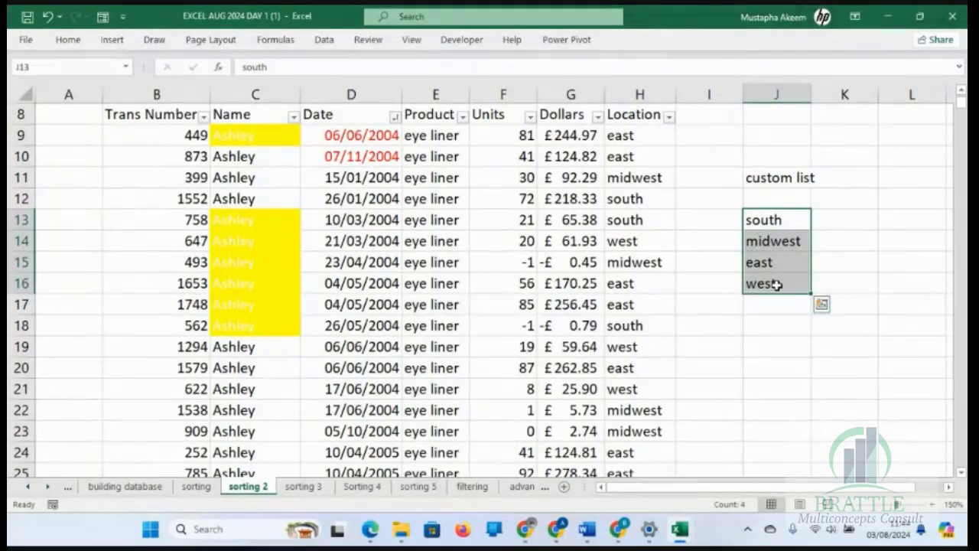
Start a custom sort of the table and replace the Date level with one for the Location column.
click(622, 235)
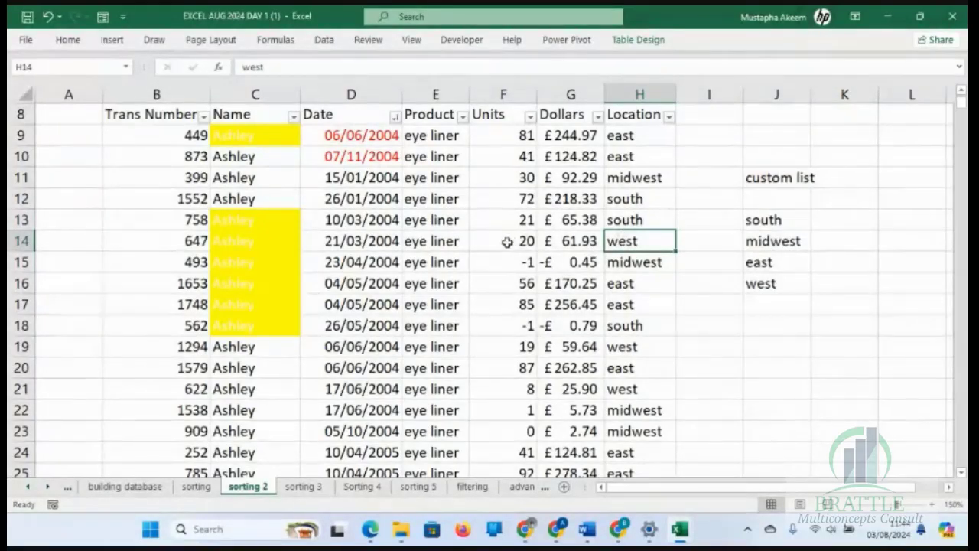
right_click(641, 246)
mouse_move(702, 358)
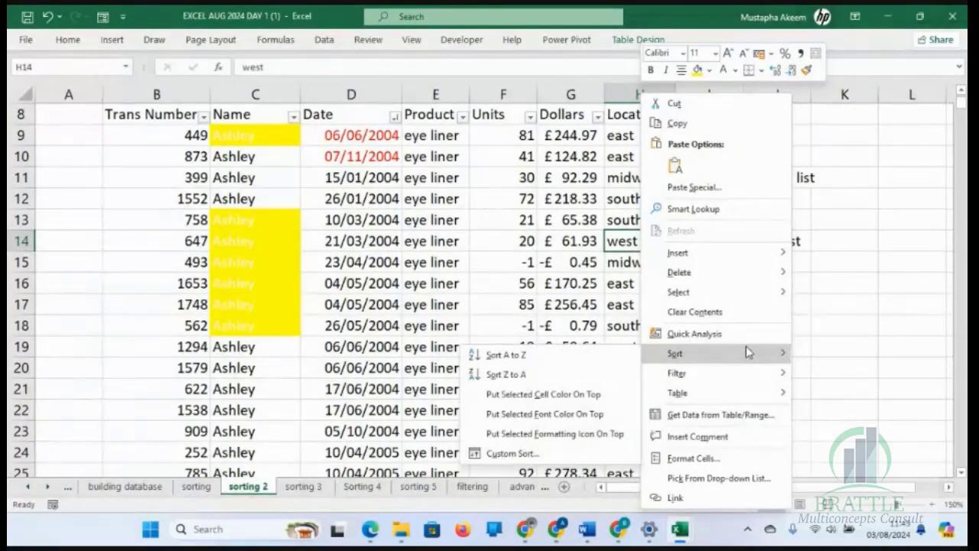
click(498, 456)
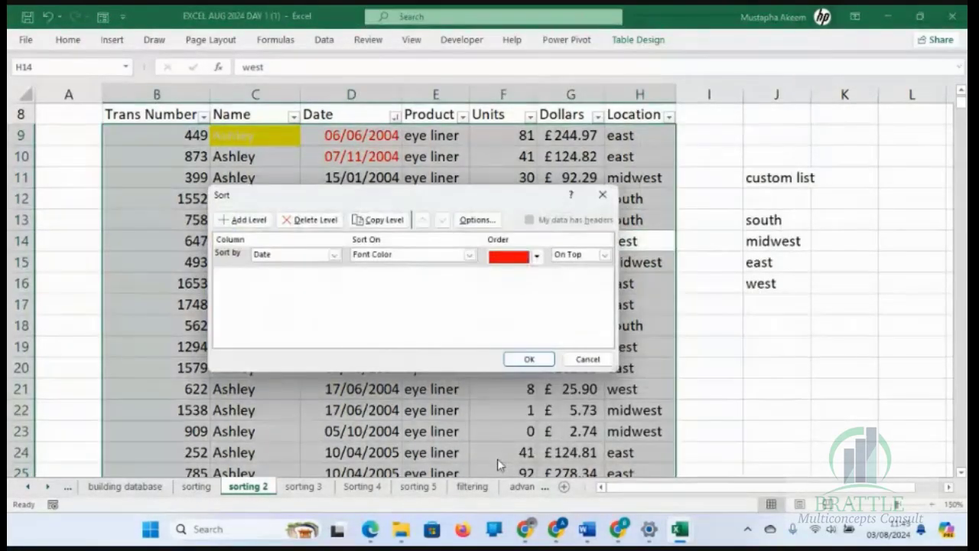
click(312, 220)
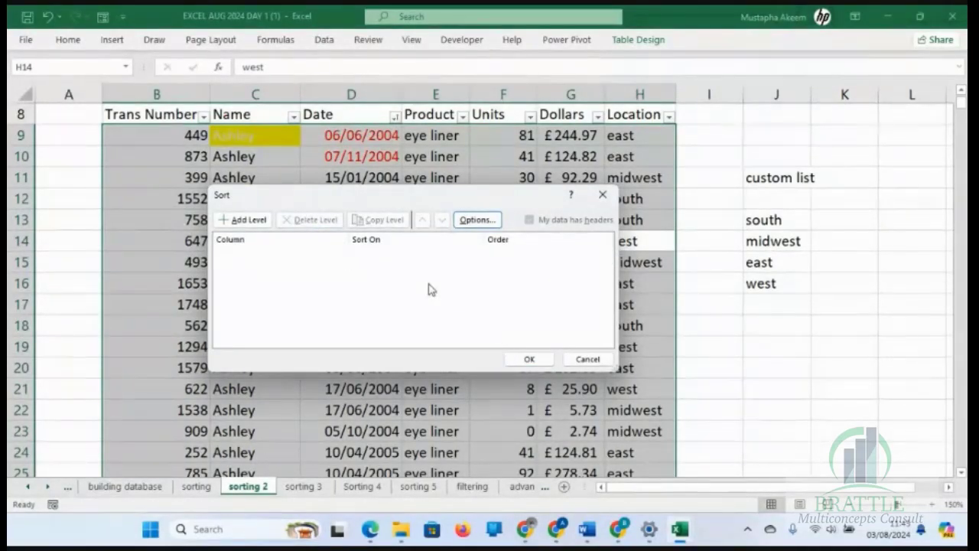
click(251, 220)
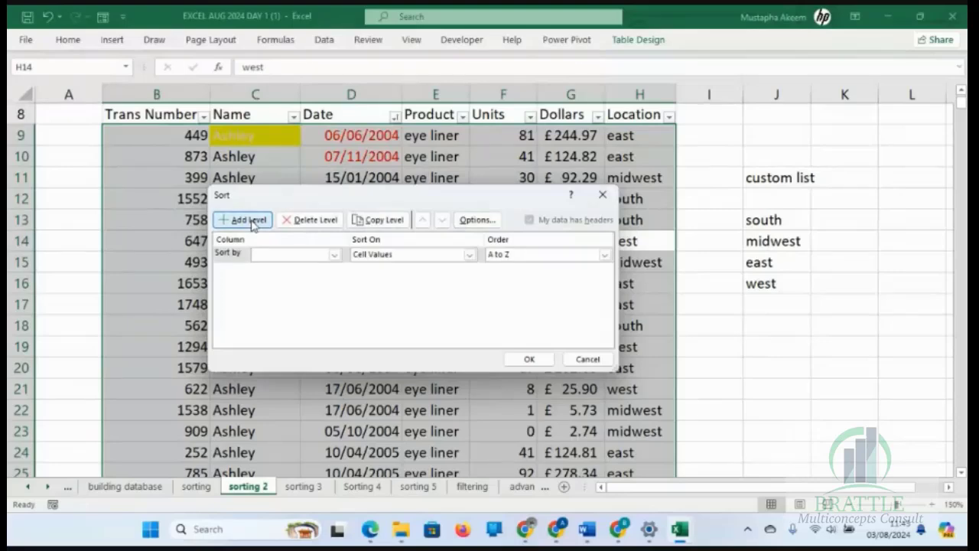
click(335, 254)
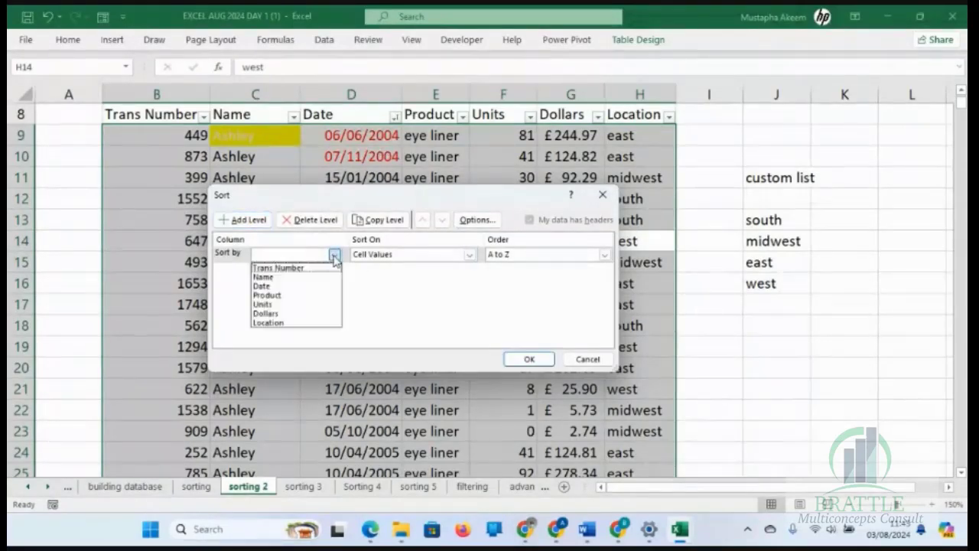
click(292, 323)
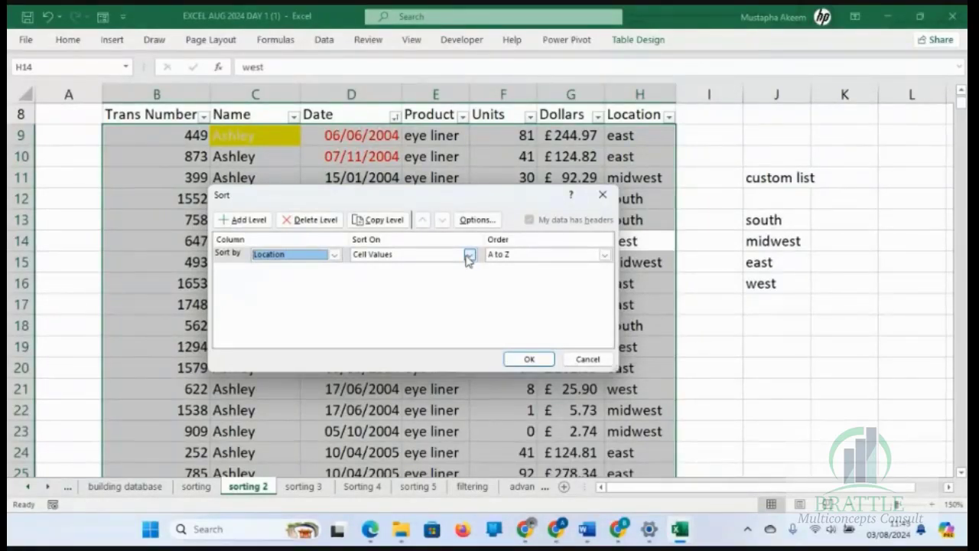
Choose a custom list as the Location order and examine the entries of the built-in weekday and month lists.
click(604, 255)
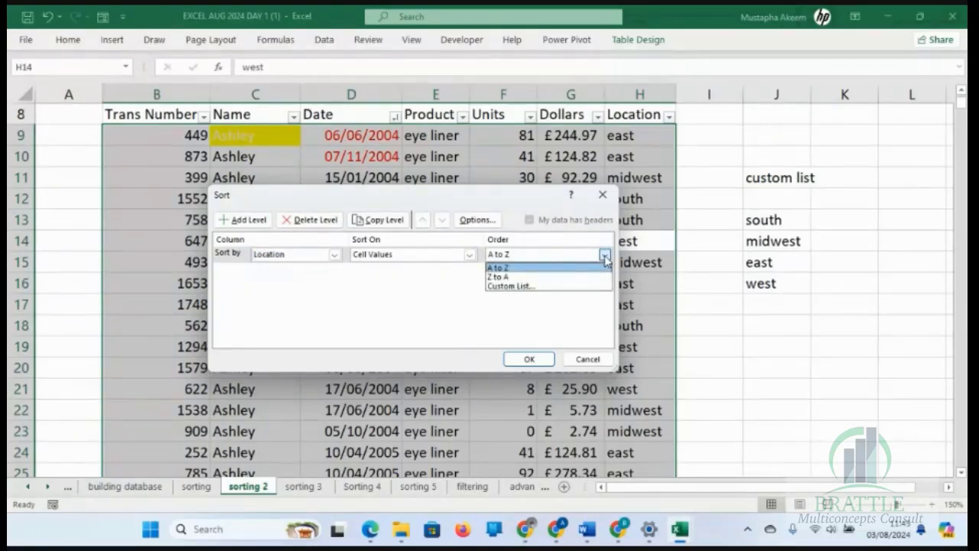
click(509, 287)
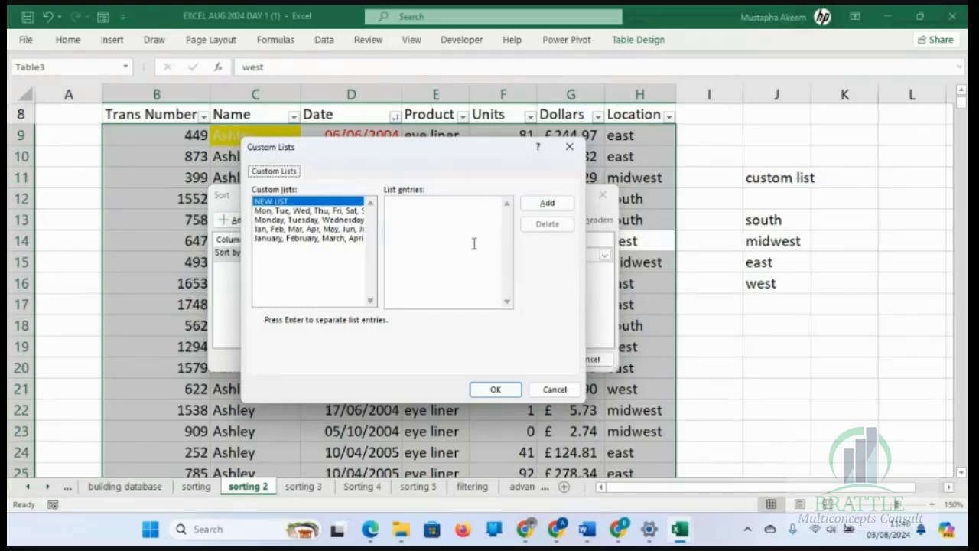
click(311, 213)
click(309, 220)
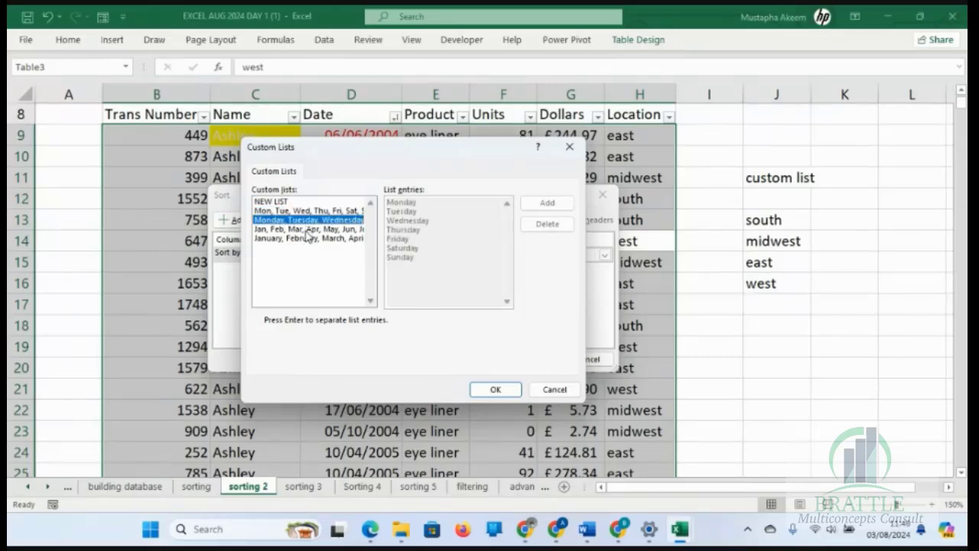
click(306, 230)
click(306, 240)
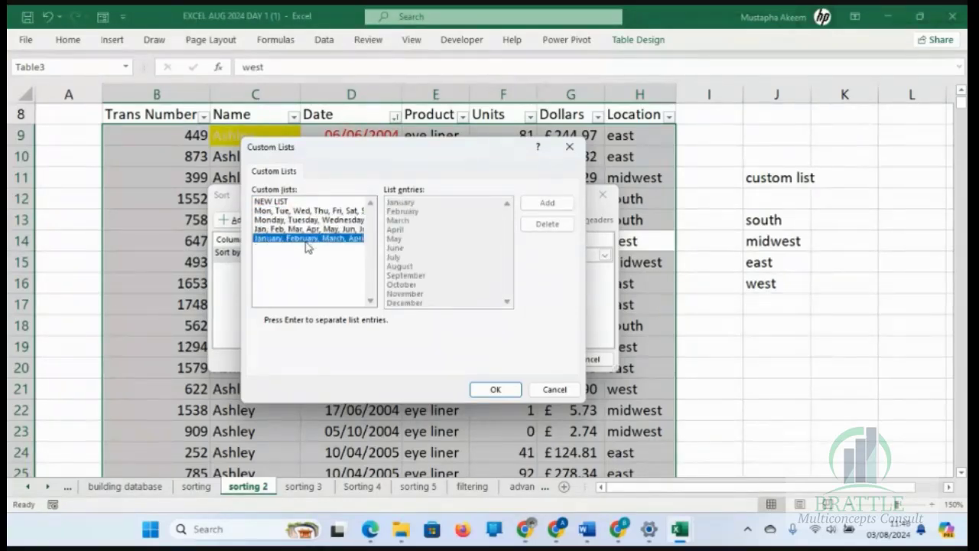
Add a new custom list with entries south, midwest, east, west and use it as the Location sort order.
click(281, 202)
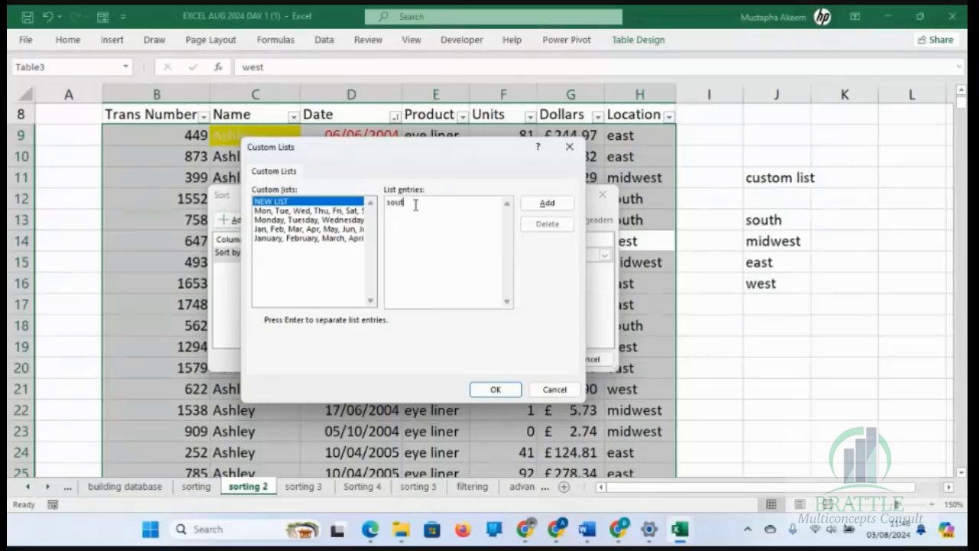
text(h)
key(Return)
text(midwest )
text(east)
key(Return)
text(west)
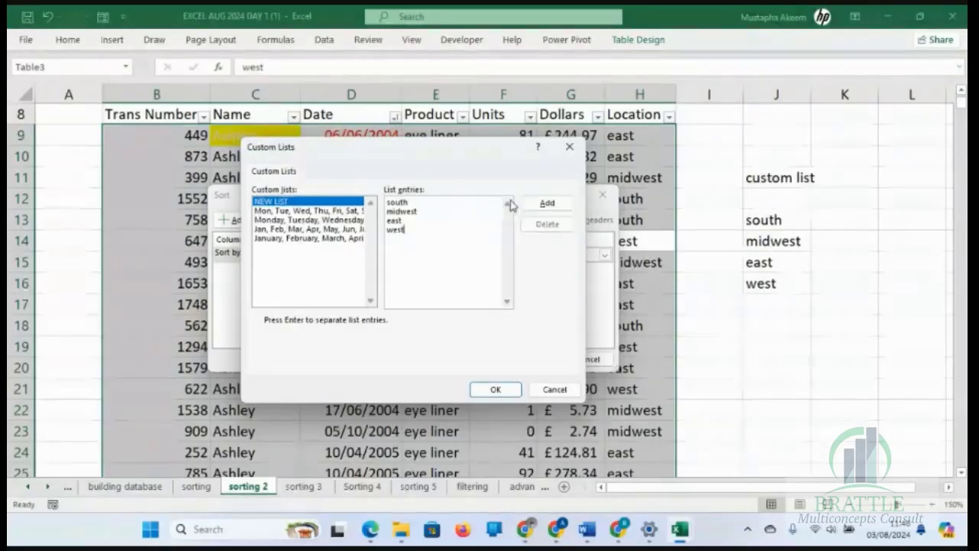
click(544, 205)
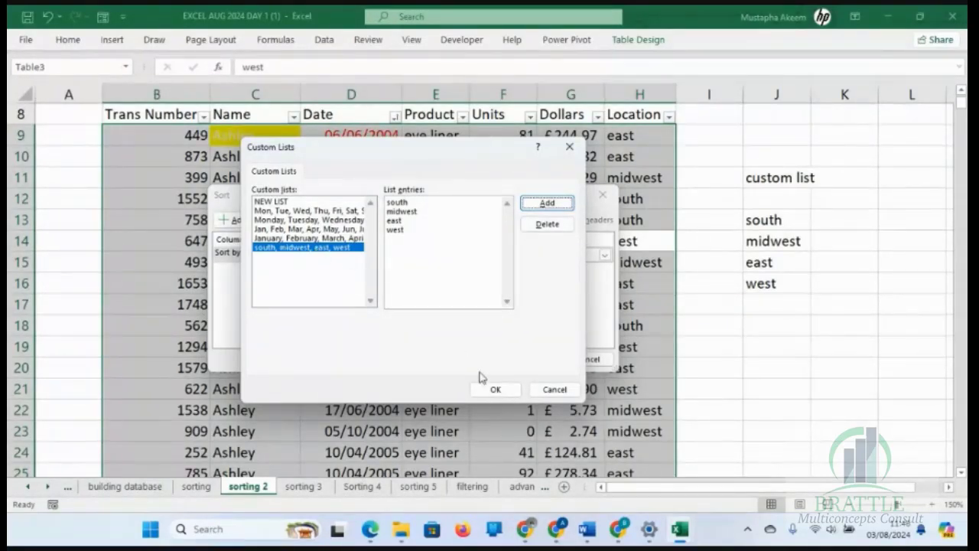
click(495, 389)
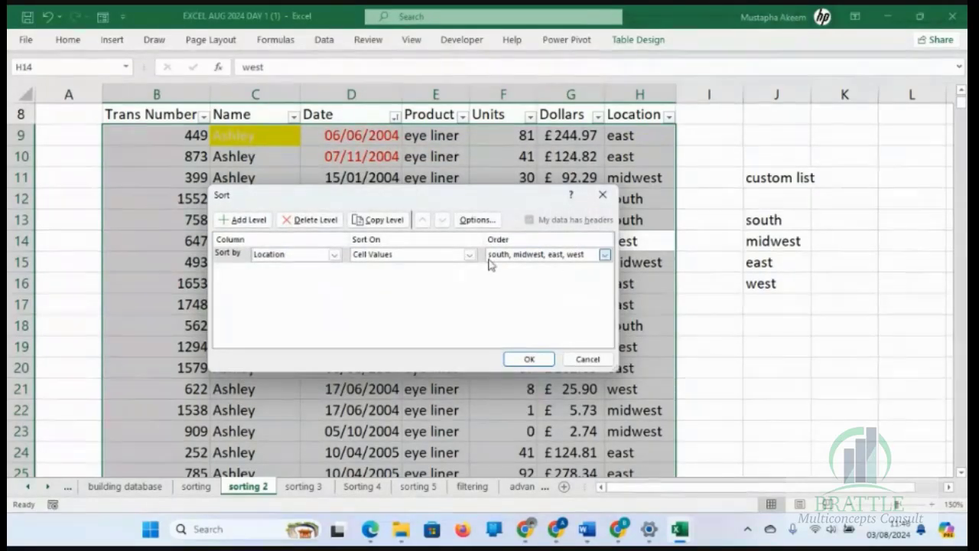
Apply the custom Location sort to the table and undo it.
click(526, 359)
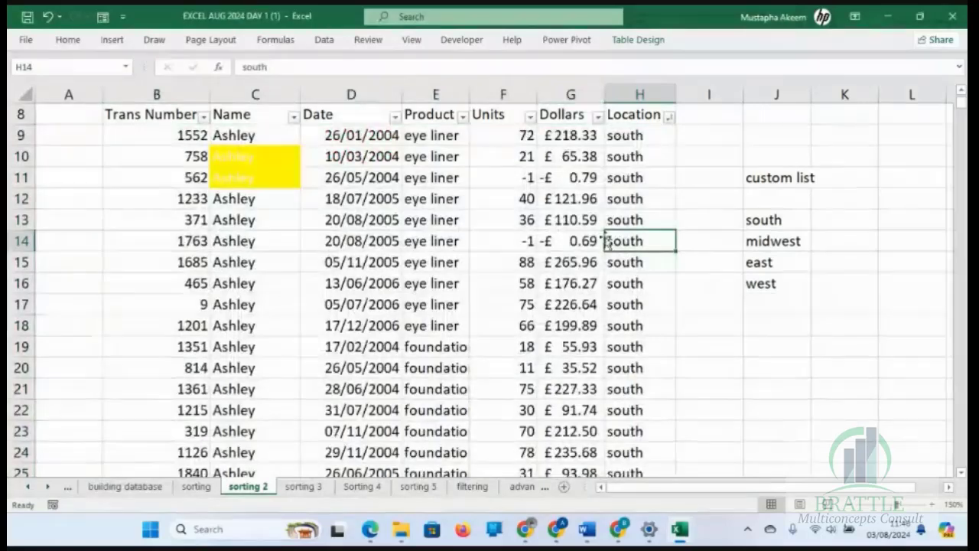
click(644, 162)
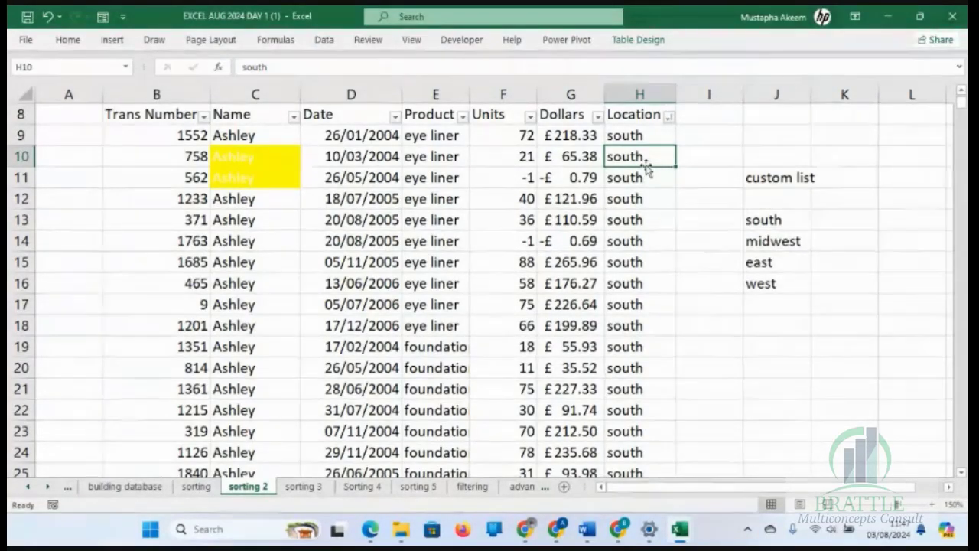
key(ctrl+z)
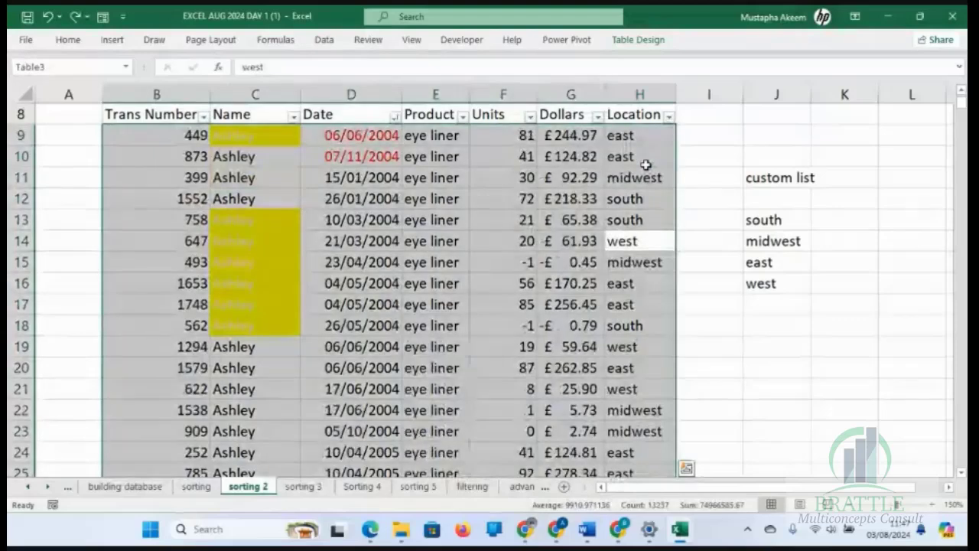
Select the custom order entries in cells J13:J16.
click(778, 217)
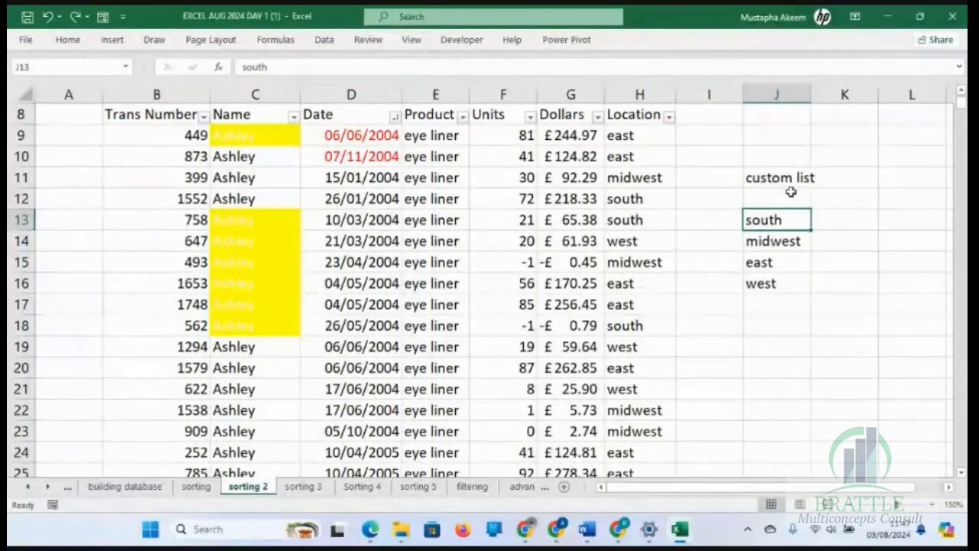
drag(792, 196, 783, 298)
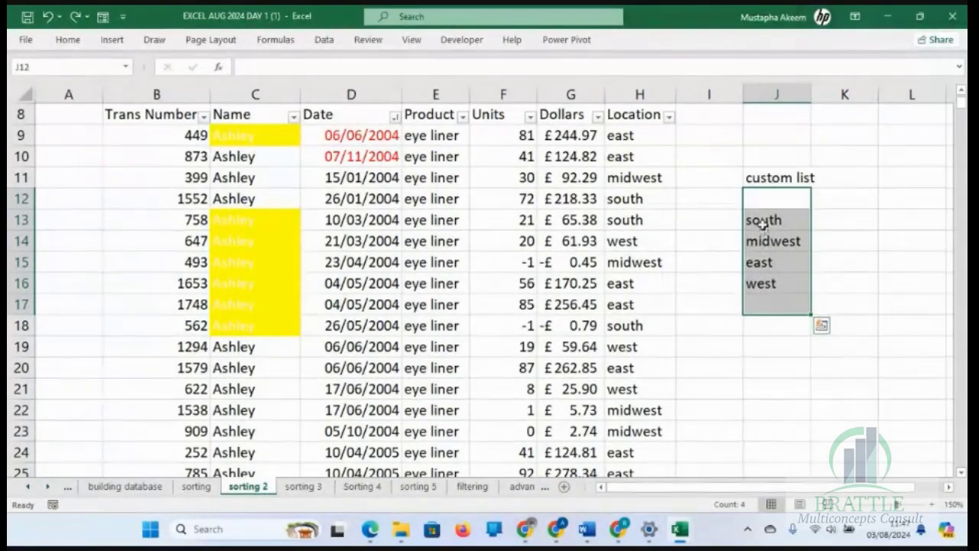
drag(762, 223, 765, 299)
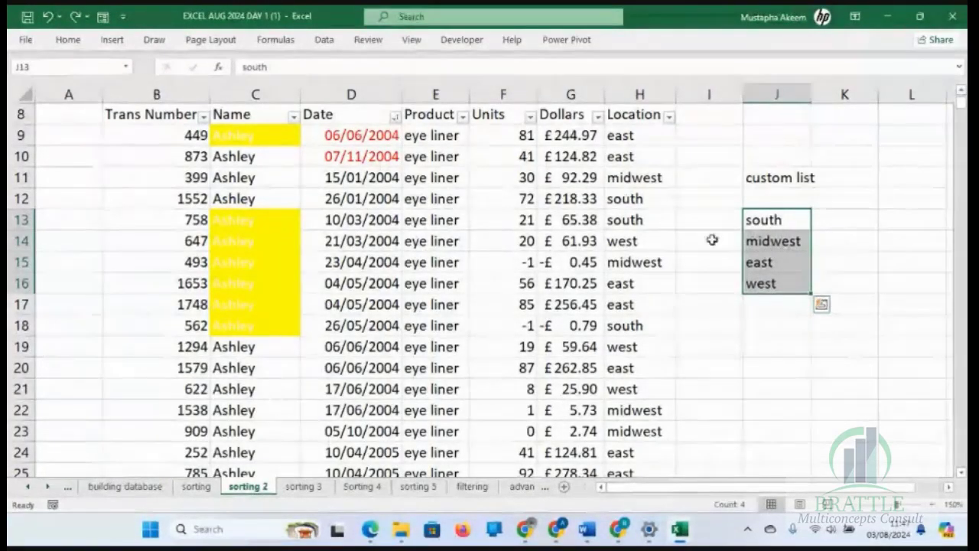
Replace the table's existing Date sort level with a new level that sorts by Location on cell values.
click(629, 223)
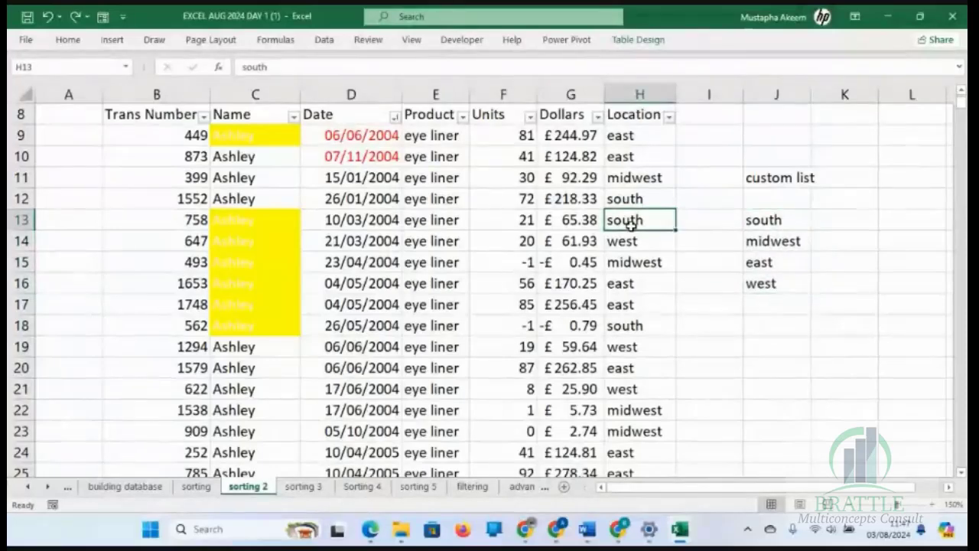
click(499, 255)
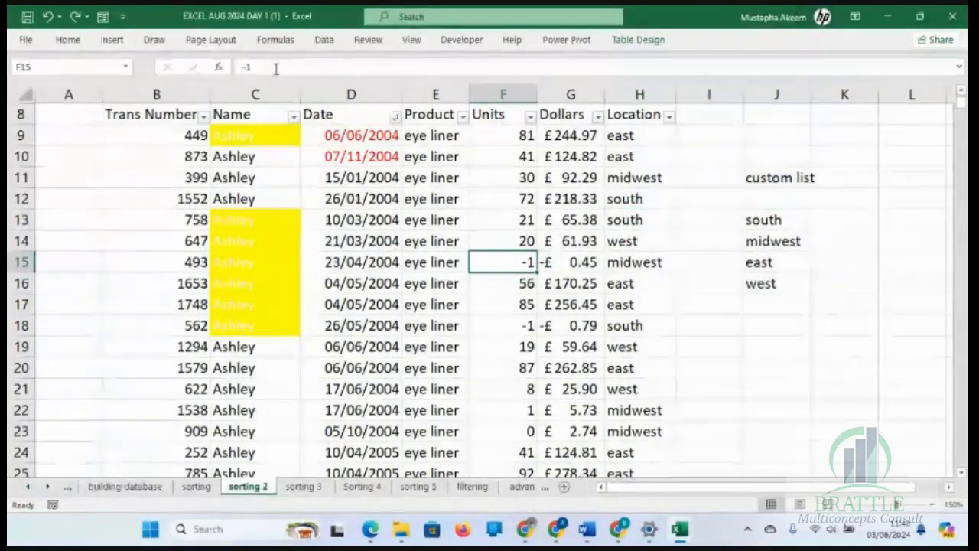
click(329, 44)
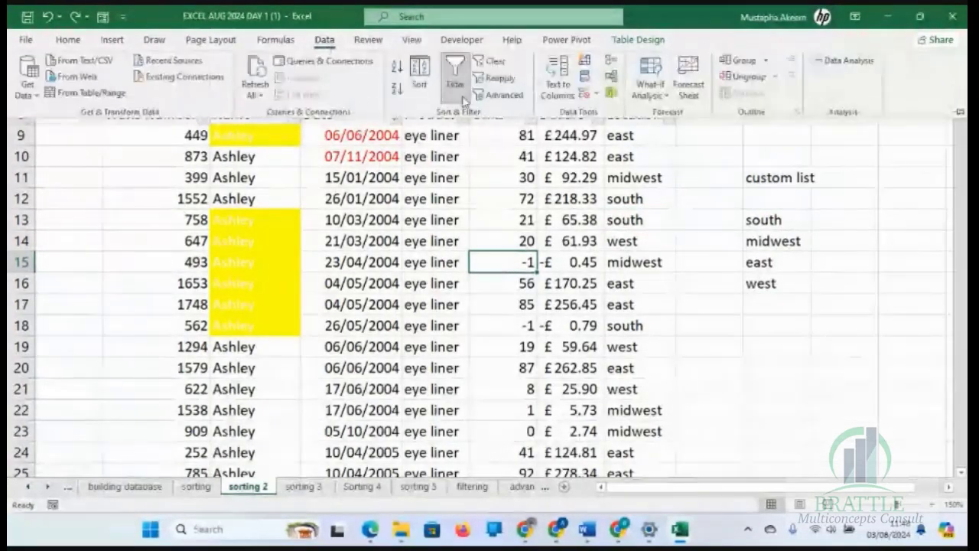
click(419, 63)
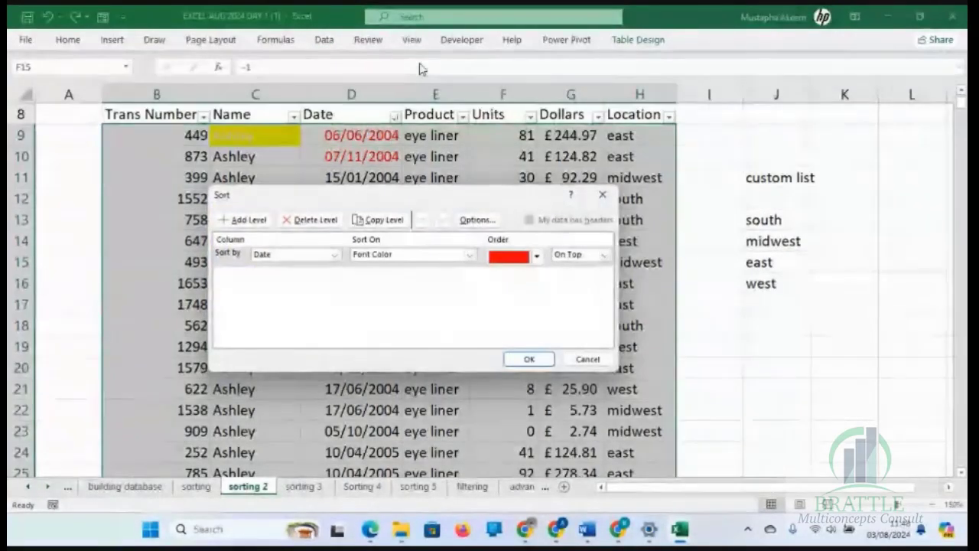
click(316, 220)
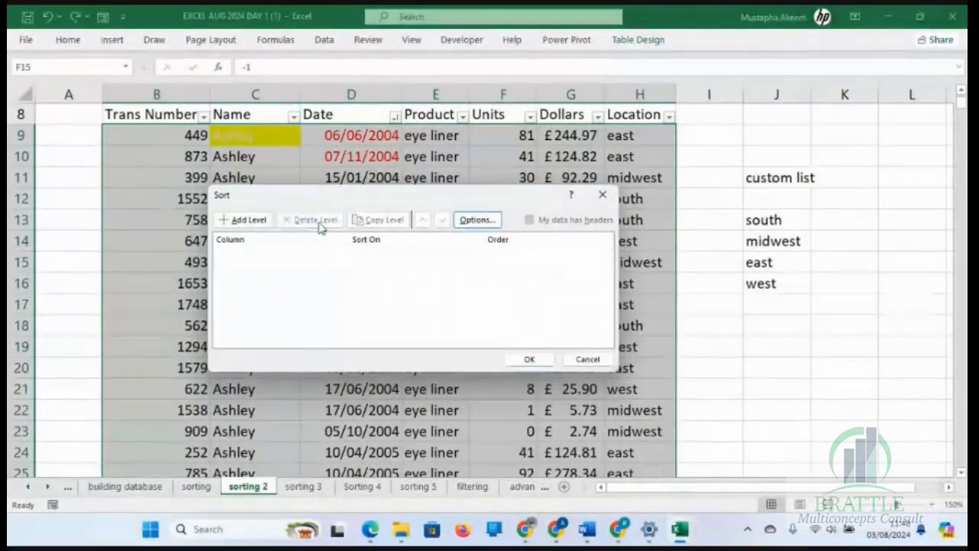
click(238, 220)
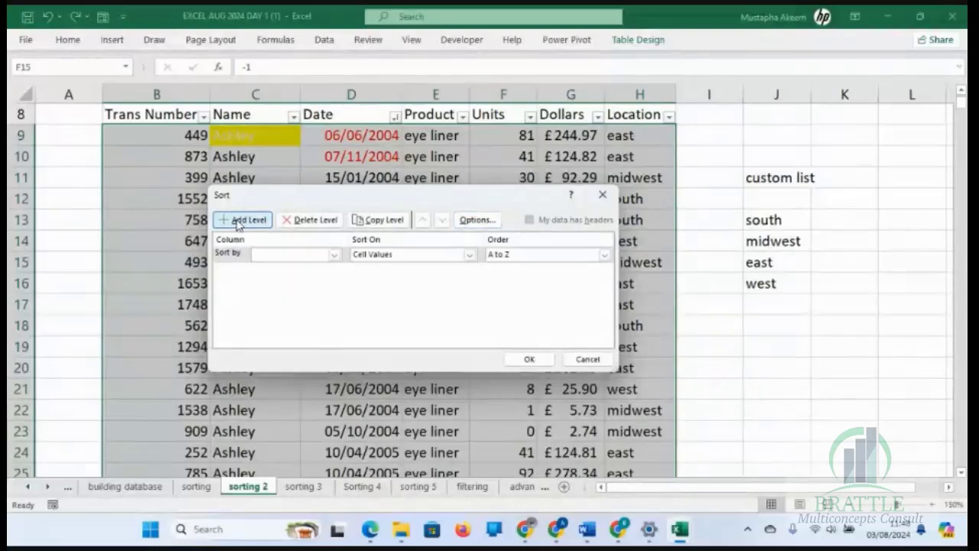
click(334, 255)
click(301, 328)
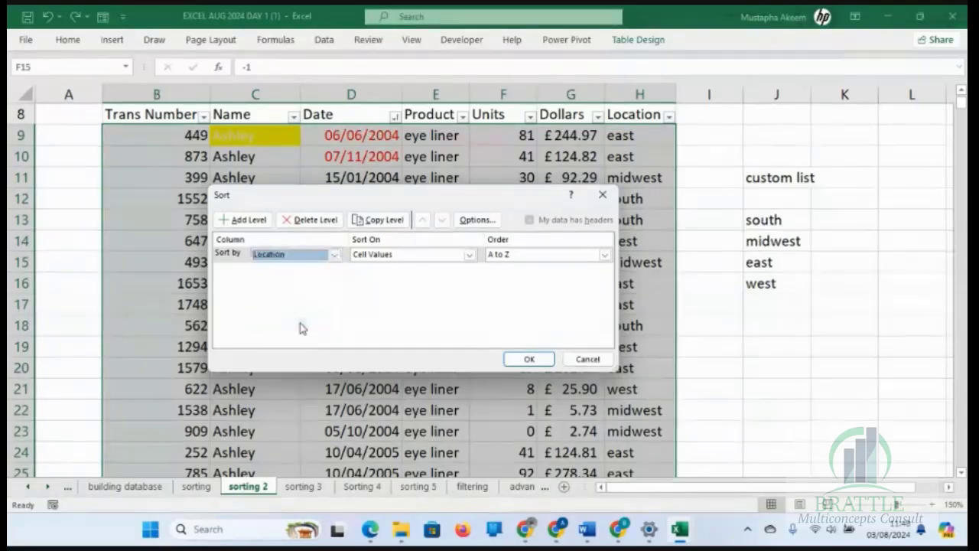
click(469, 256)
click(469, 260)
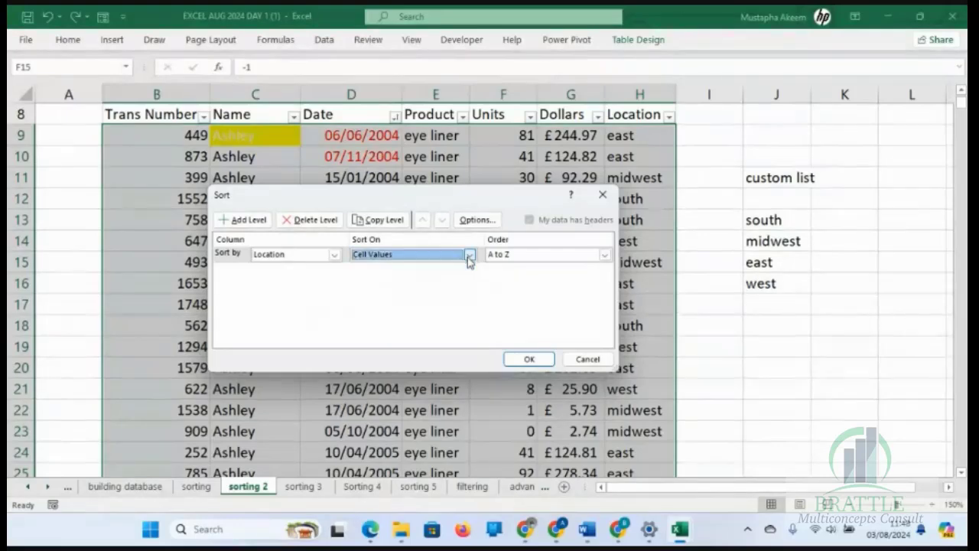
click(604, 255)
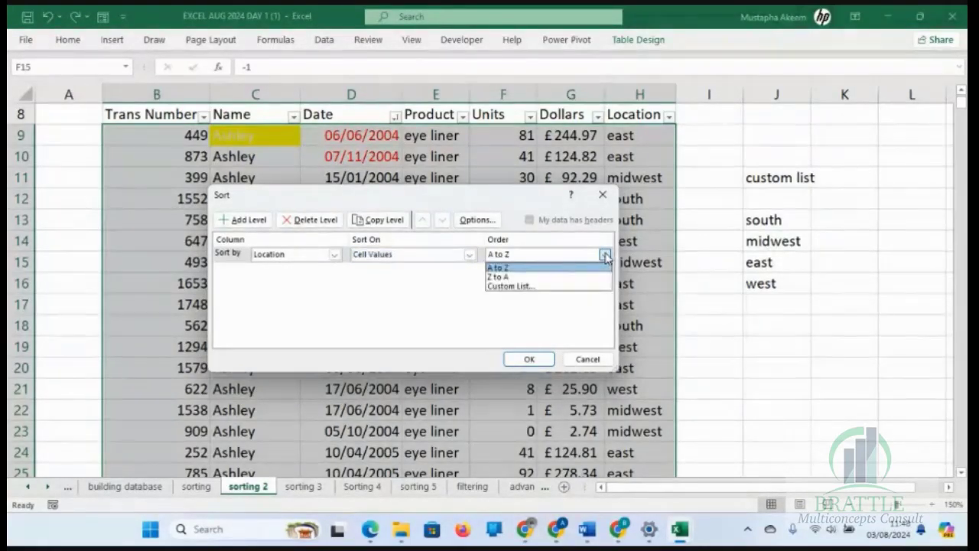
click(511, 287)
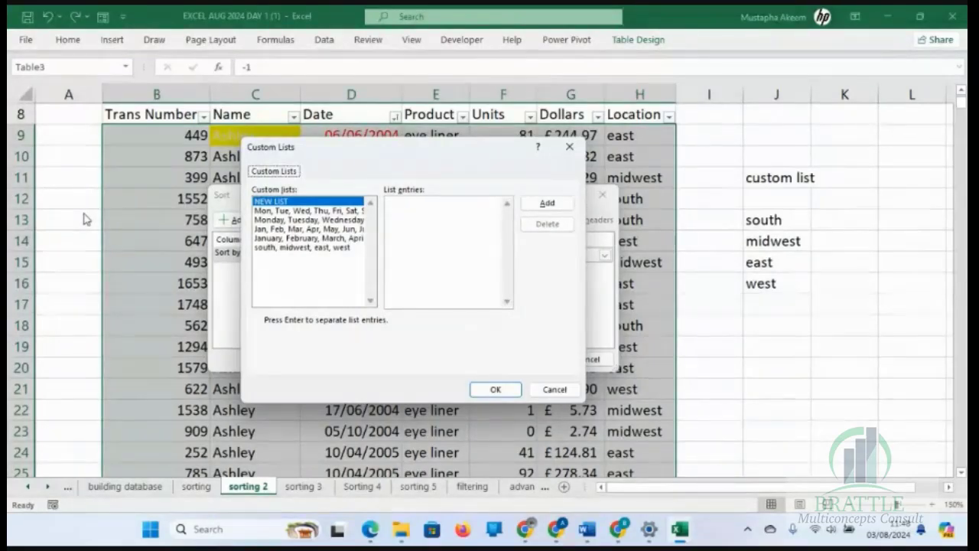
key(alt+Tab)
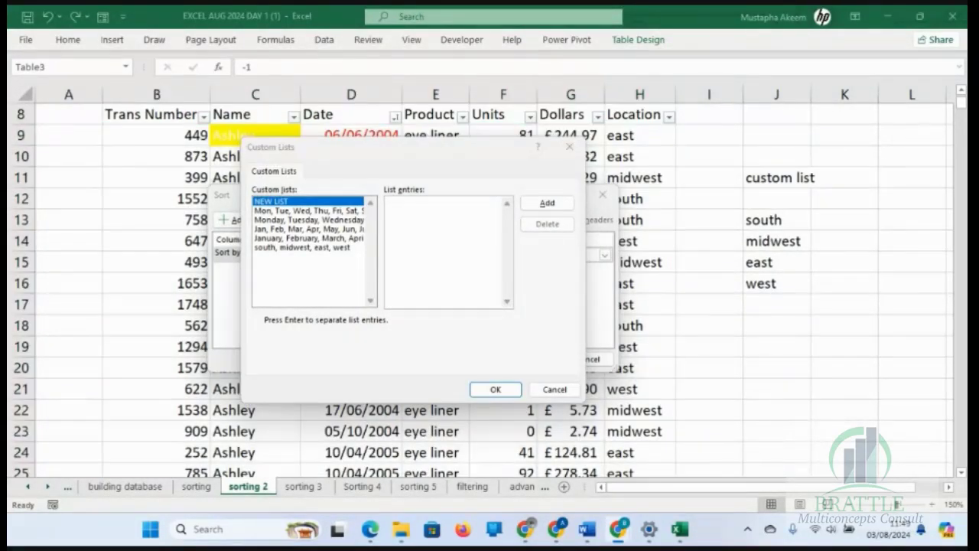
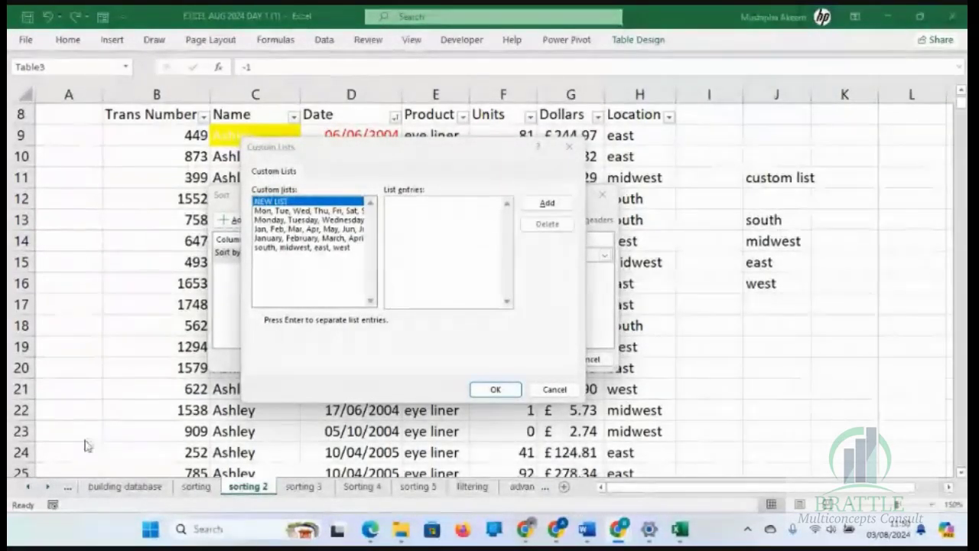
click(569, 146)
Set the Location order to the saved custom list south, midwest, east, west and apply the sort.
click(604, 254)
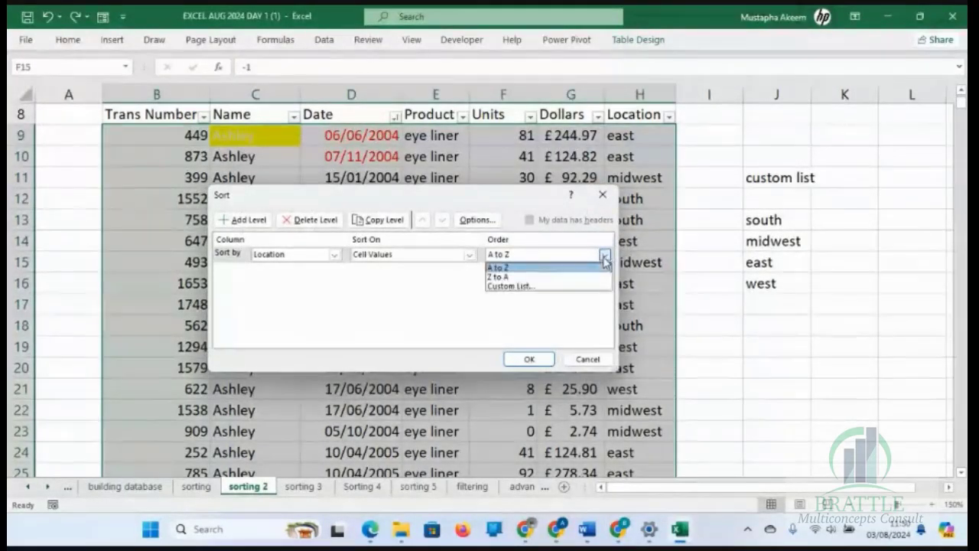
click(540, 288)
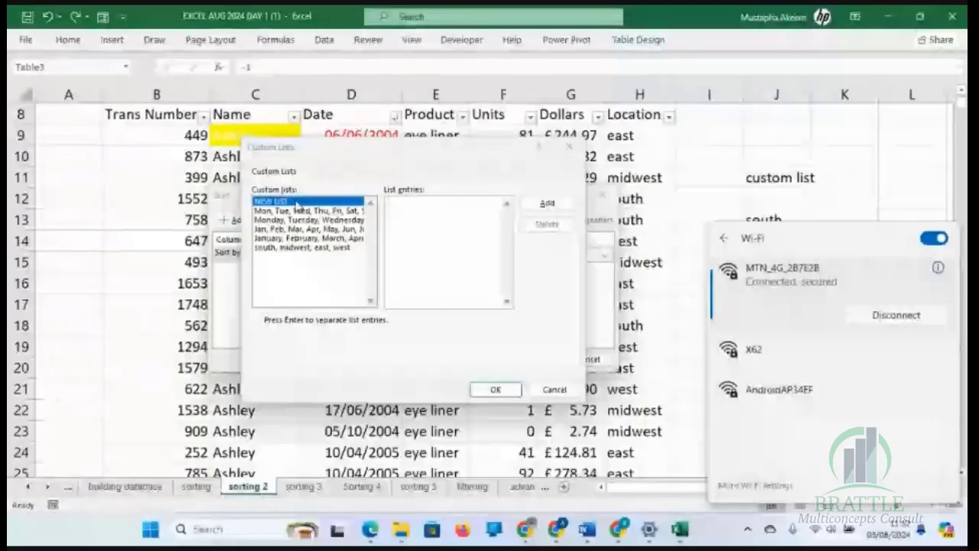
click(419, 215)
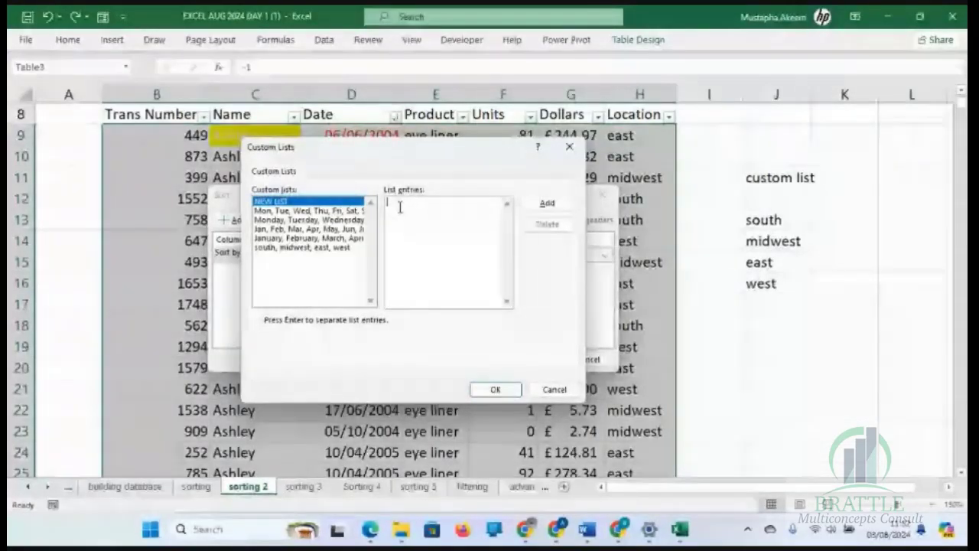
click(356, 249)
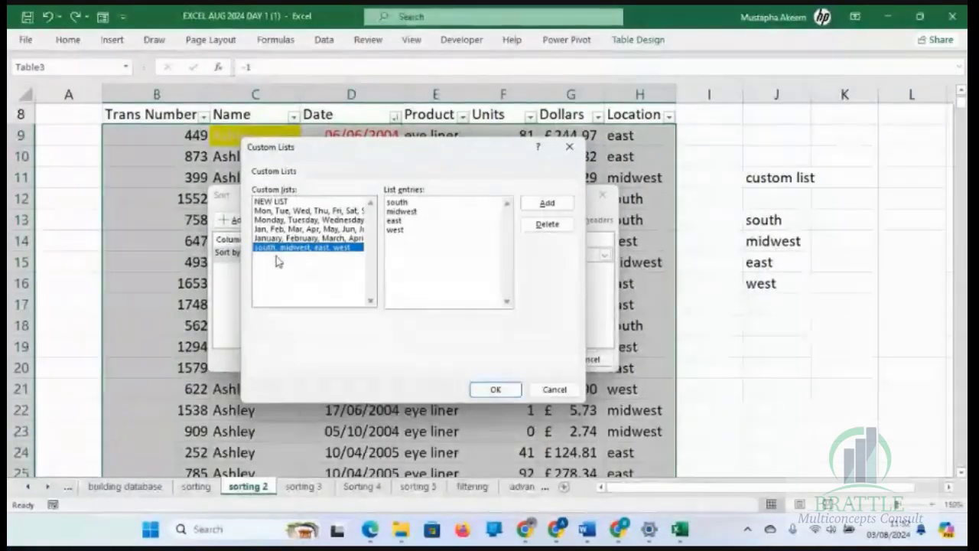
click(496, 391)
click(526, 360)
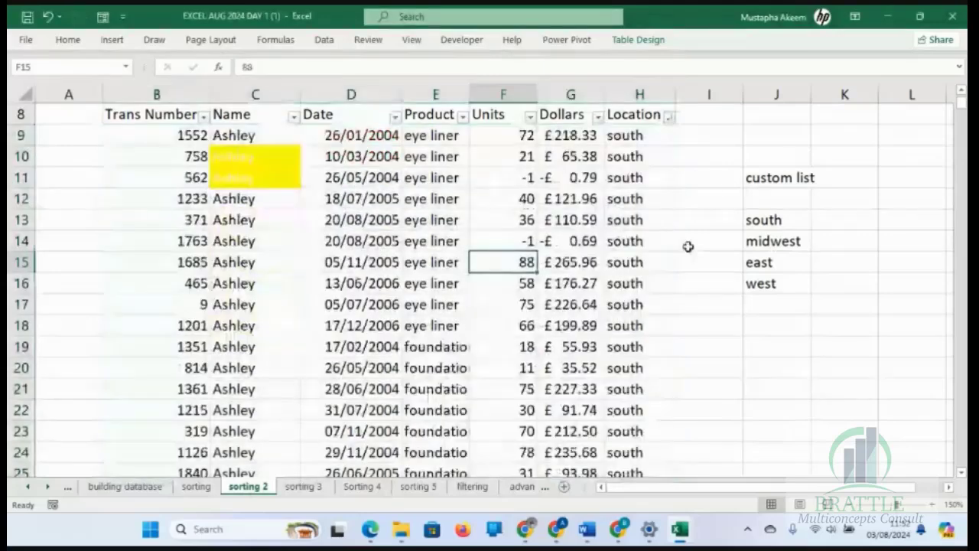
Examine the order of the Location column's values from the table's first rows to its end and back.
click(640, 173)
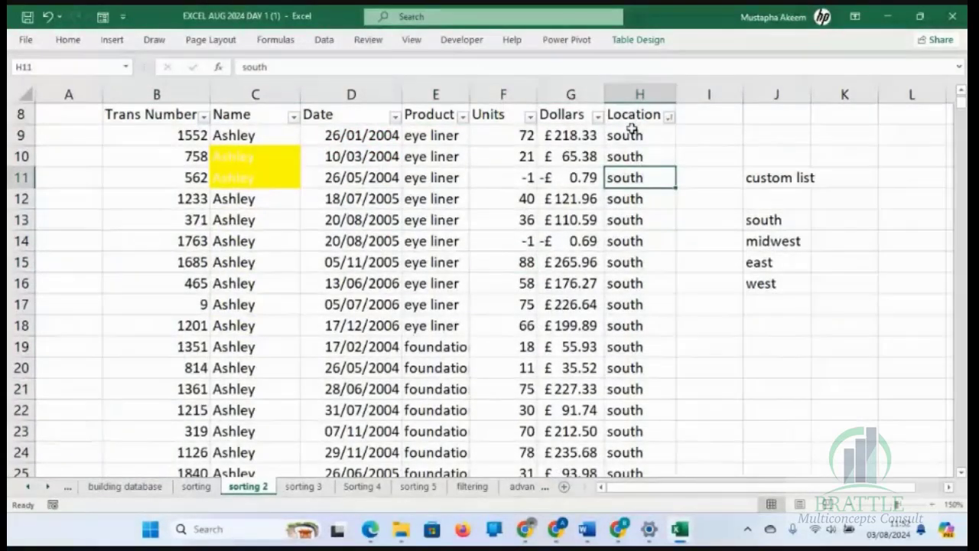
drag(632, 129, 645, 461)
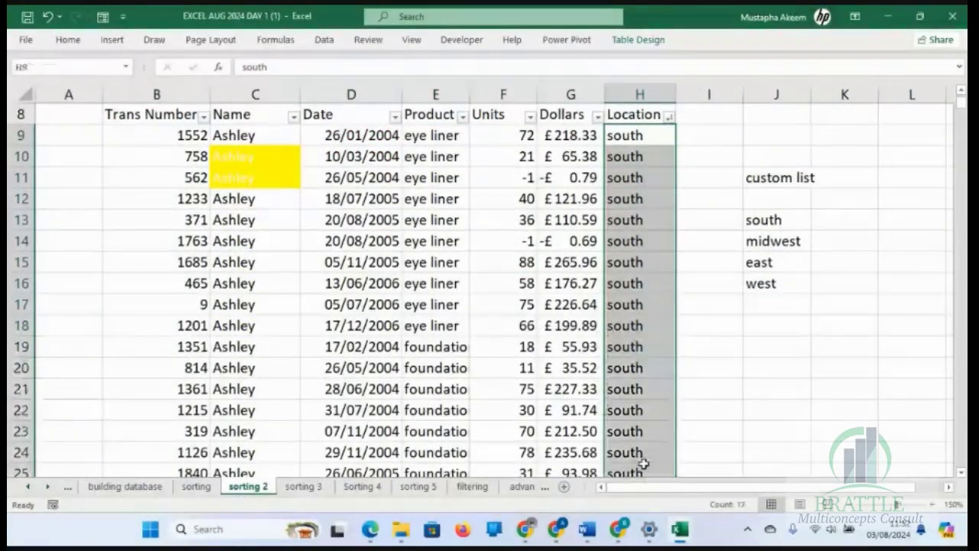
click(656, 304)
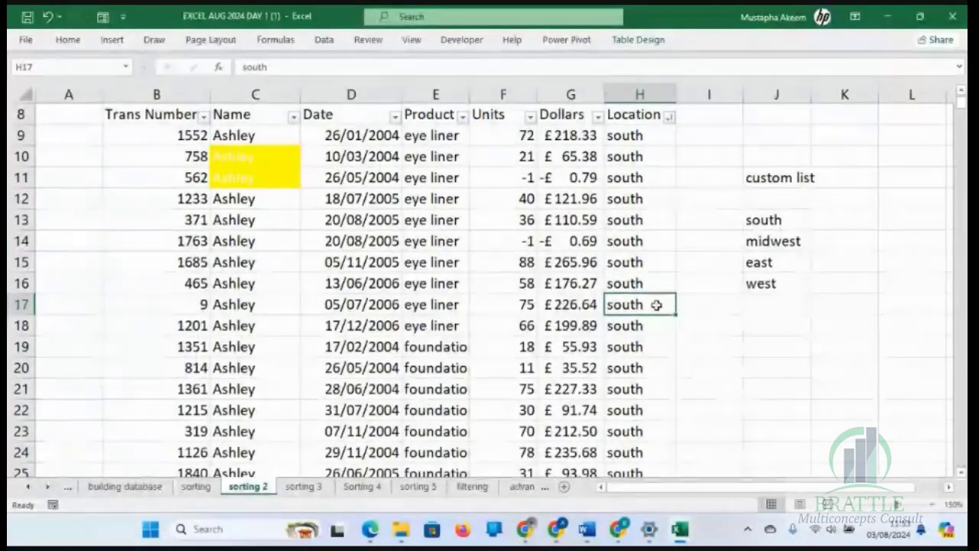
key(Page_Down)
key(Page_Down)
key(Page_Down)
key(Page_Down)
key(Page_Down)
key(Page_Down)
key(Page_Down)
key(Page_Down)
key(Page_Down)
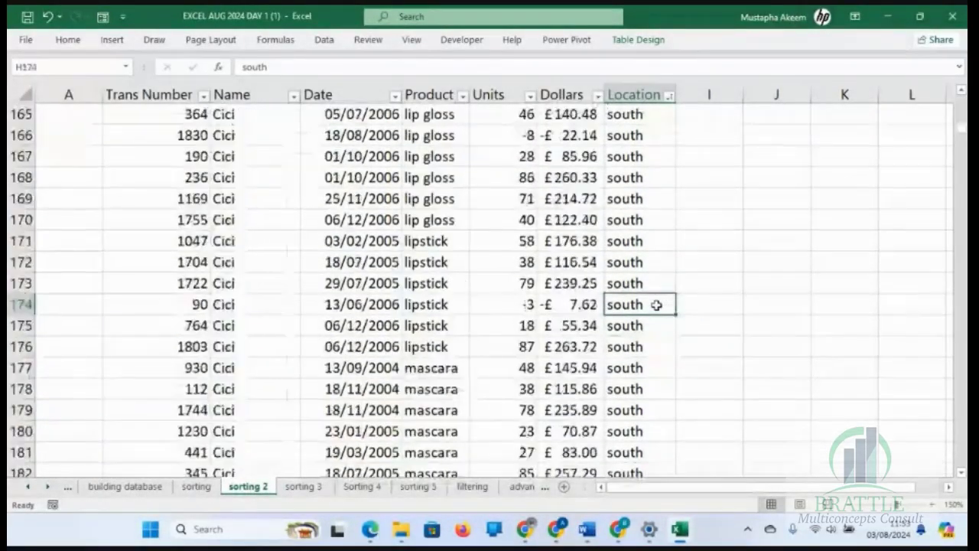
key(Page_Down)
key(Page_Down)
key(Page_Down)
key(Page_Down)
key(Page_Down)
key(Page_Down)
key(Page_Down)
key(Page_Down)
key(Page_Down)
key(Page_Down)
key(Page_Down)
key(Page_Down)
key(Page_Down)
key(Page_Down)
key(Page_Down)
key(Page_Down)
key(Page_Down)
key(Page_Down)
key(Page_Down)
key(Page_Down)
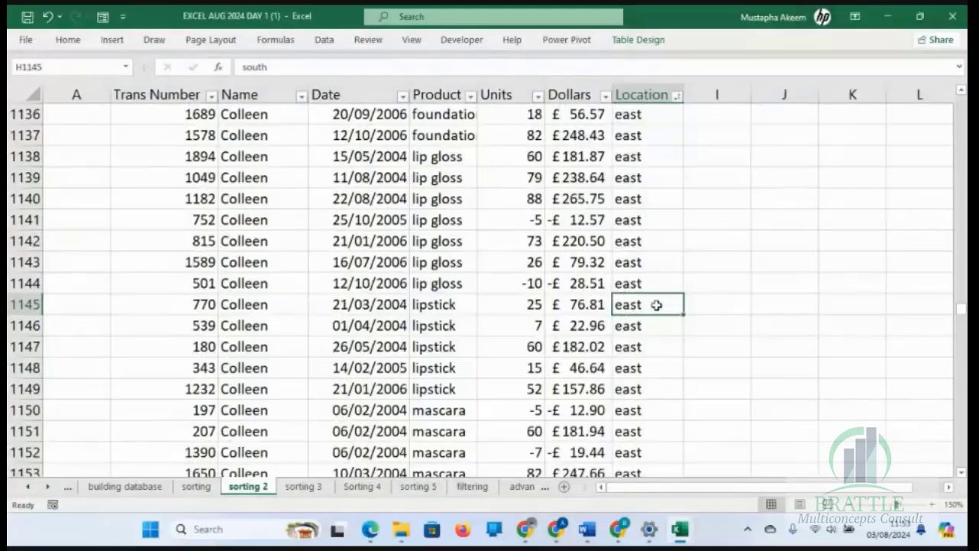
key(Page_Down)
key(Page_Down)
key(Page_Down)
key(Page_Down)
key(Page_Down)
key(Page_Down)
key(Page_Down)
key(Page_Down)
key(Page_Down)
key(Page_Down)
key(Page_Down)
key(Page_Down)
key(Page_Down)
key(Page_Down)
key(Page_Down)
key(Page_Down)
key(Page_Down)
key(Page_Down)
key(Page_Down)
key(Page_Down)
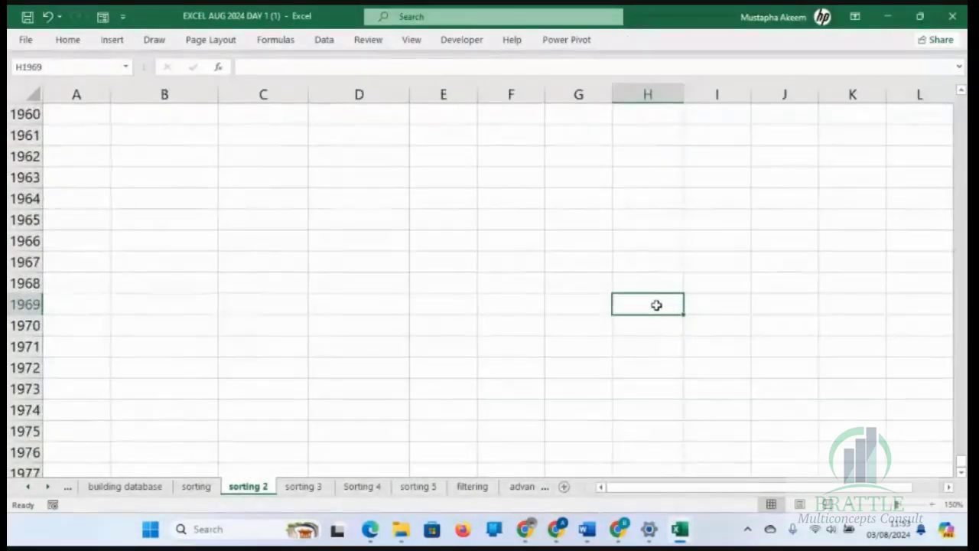
key(Page_Up)
key(Page_Up)
key(Page_Up)
key(Page_Up)
key(Page_Up)
key(Page_Up)
key(Page_Up)
key(Page_Up)
key(Page_Up)
key(Page_Up)
key(Page_Up)
key(Page_Up)
key(Page_Up)
key(Page_Up)
key(Page_Up)
key(Page_Up)
key(Page_Up)
key(Page_Up)
key(Page_Up)
key(Page_Up)
key(Page_Up)
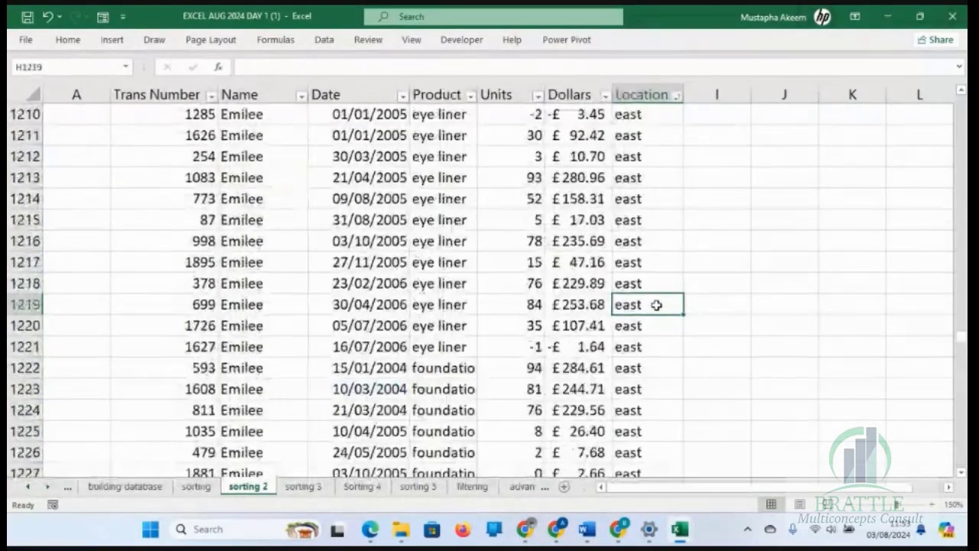
key(Page_Up)
key(Page_Up)
key(Page_Up)
key(Page_Up)
key(Page_Up)
key(Page_Up)
key(Page_Up)
key(Page_Up)
key(Page_Up)
key(Page_Up)
key(Page_Up)
key(Page_Up)
key(Page_Up)
key(Page_Up)
key(Page_Up)
key(Page_Up)
key(Page_Up)
key(Page_Up)
key(Page_Up)
key(Page_Up)
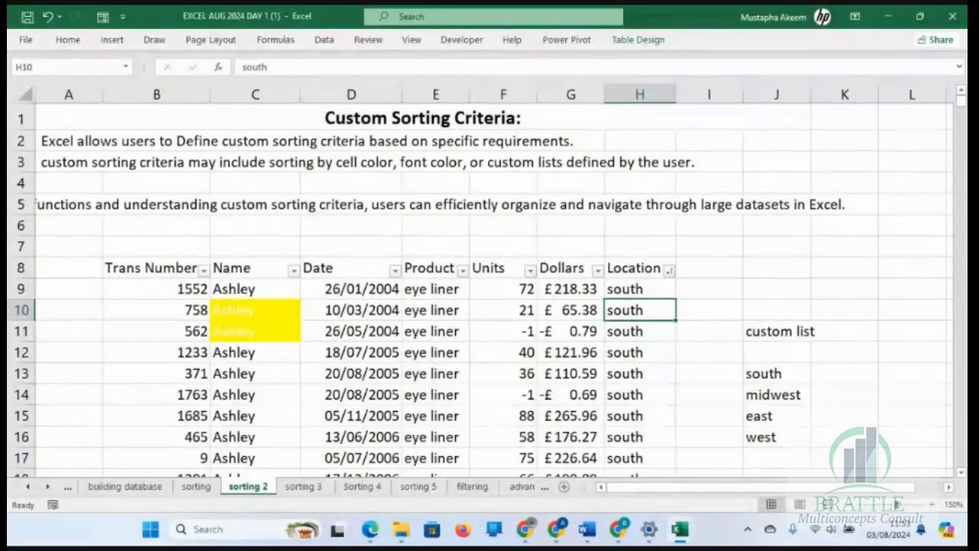
View the sorting 5 sheet and compare its horizontal property data with the vertical layout on the sorting 3 sheet.
click(619, 528)
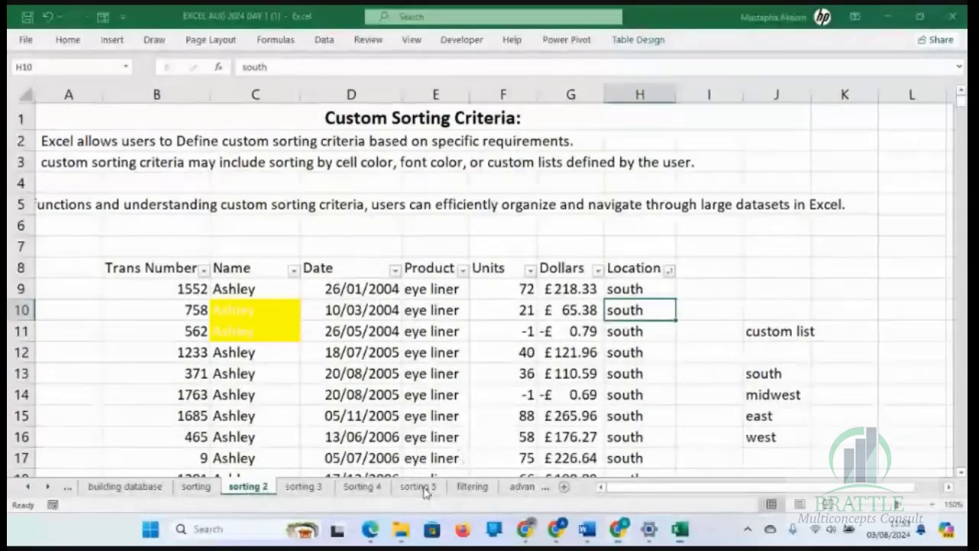
click(423, 489)
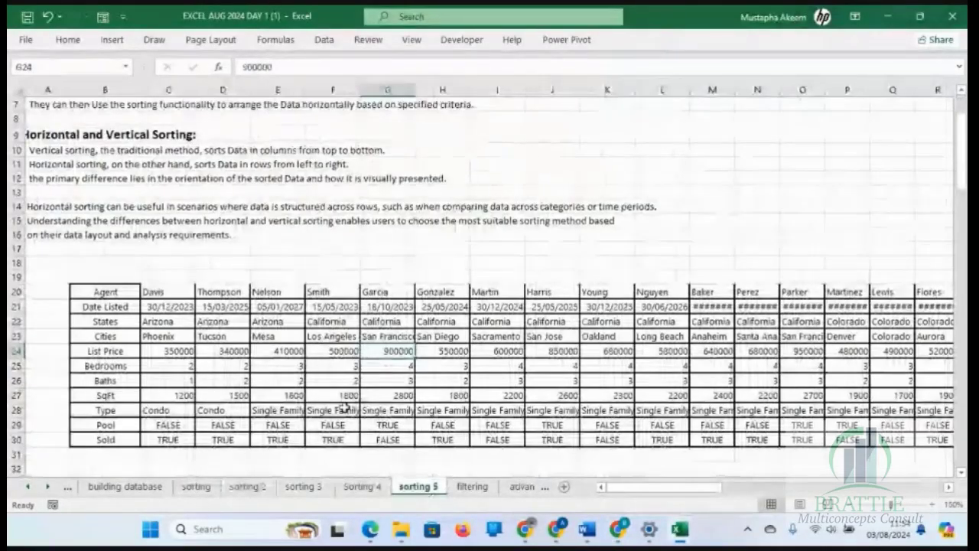
click(107, 322)
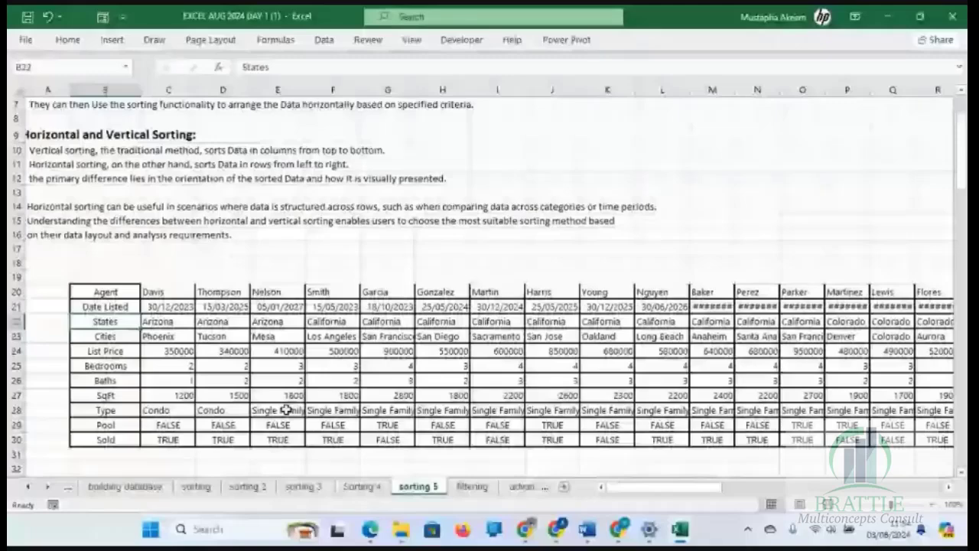
click(310, 496)
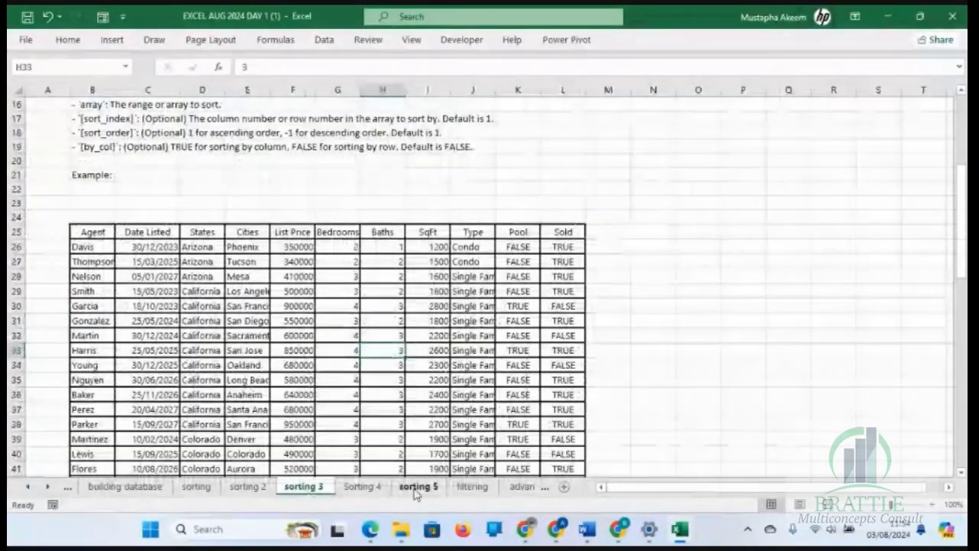
click(415, 492)
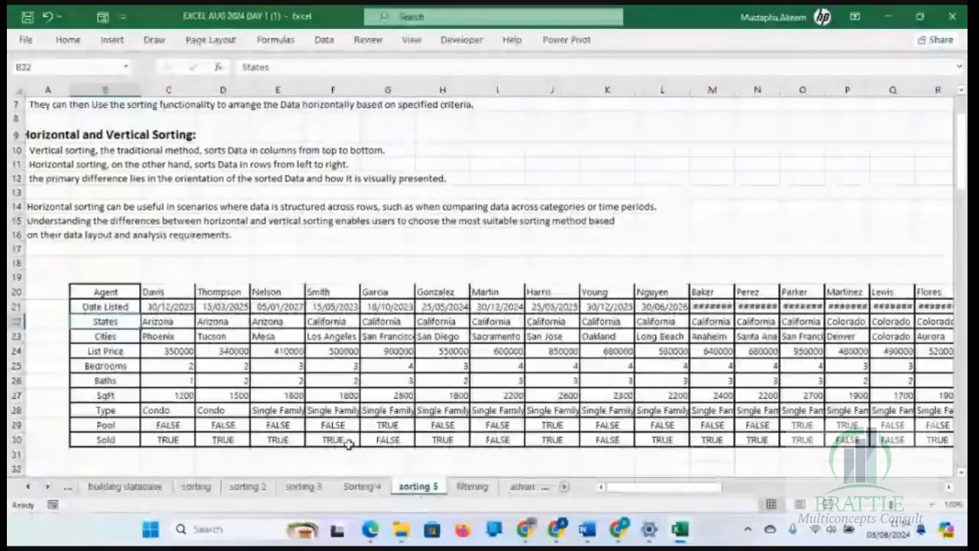
click(110, 306)
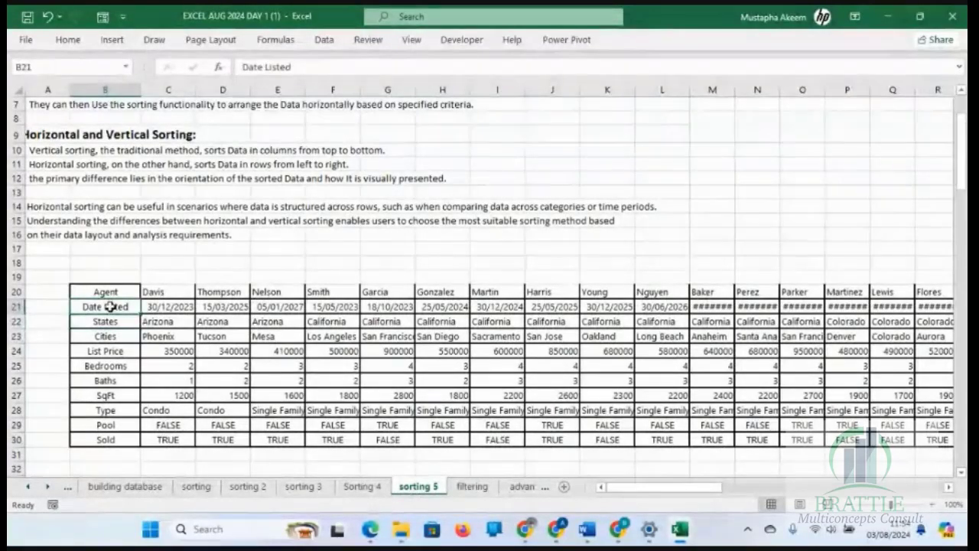
Select all agent names in row 20 and open a custom sort that continues with the current selection only.
click(160, 293)
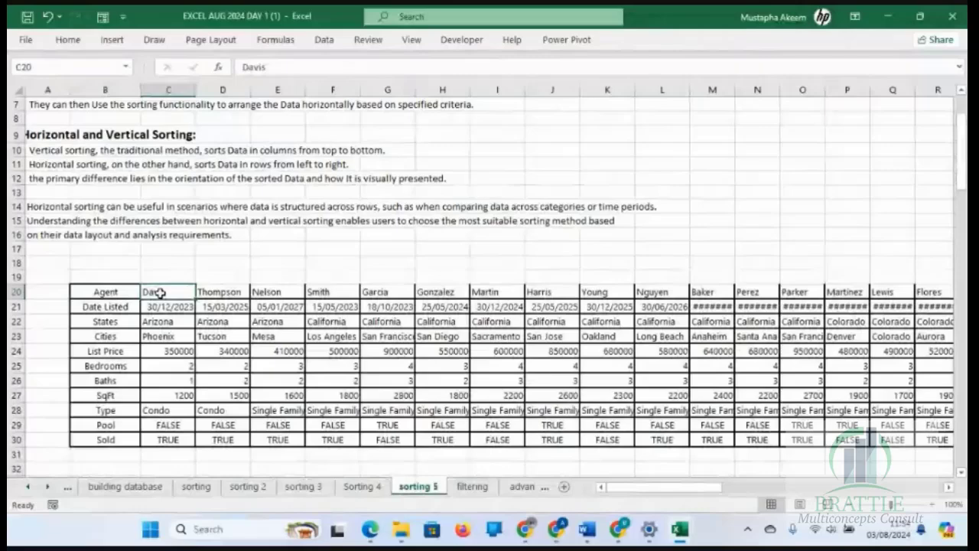
key(ctrl+shift+Right)
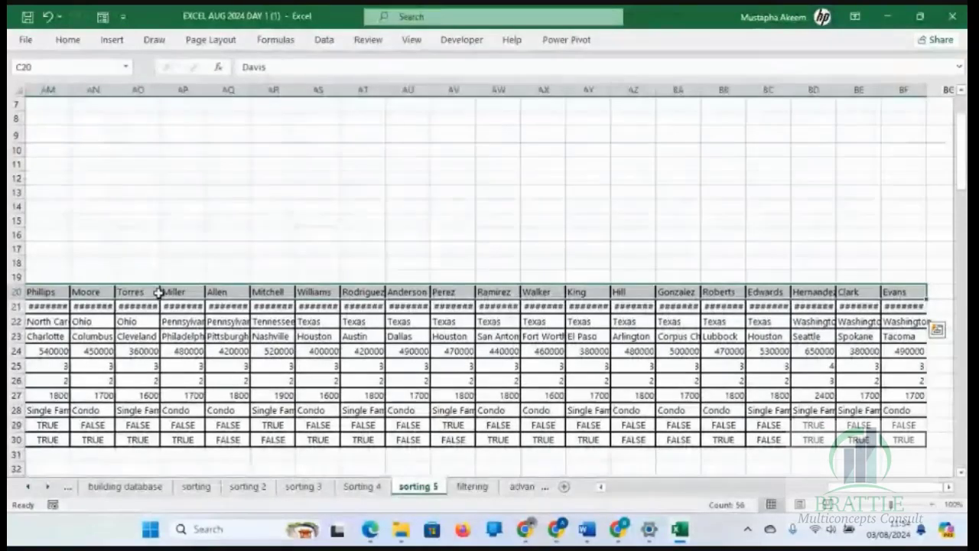
right_click(137, 292)
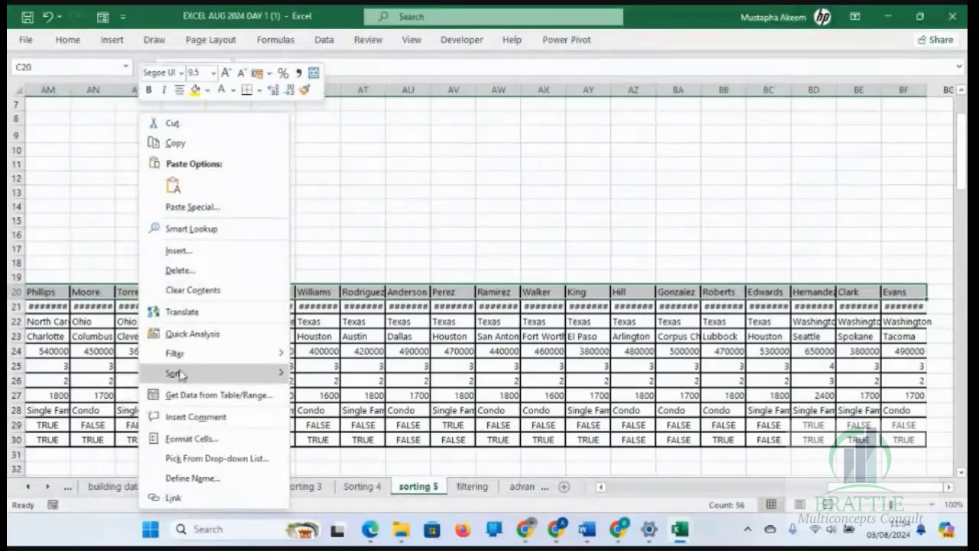
mouse_move(260, 375)
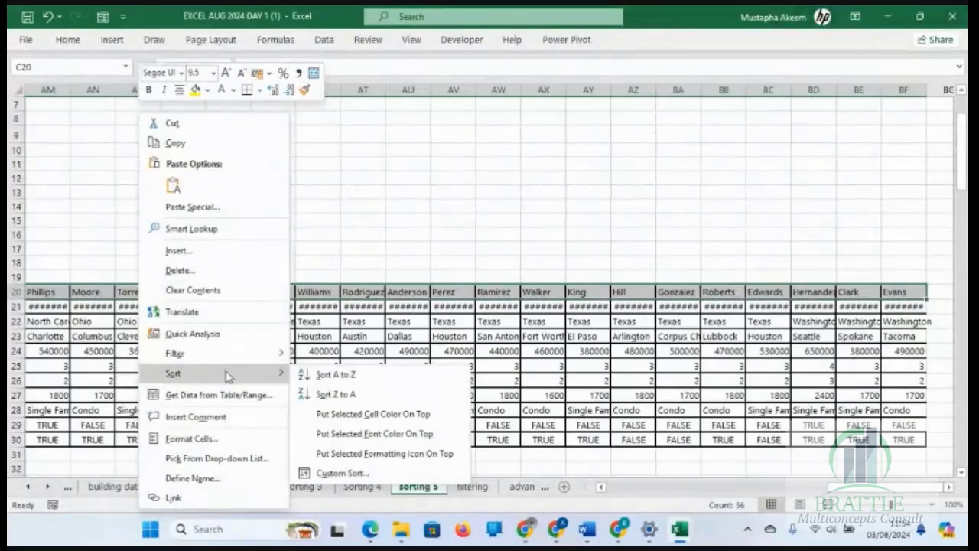
click(340, 473)
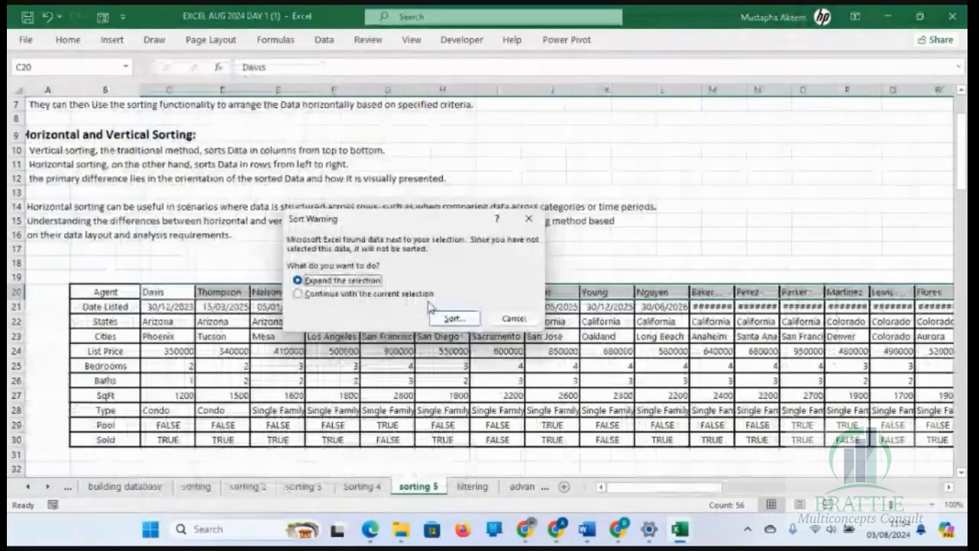
click(373, 295)
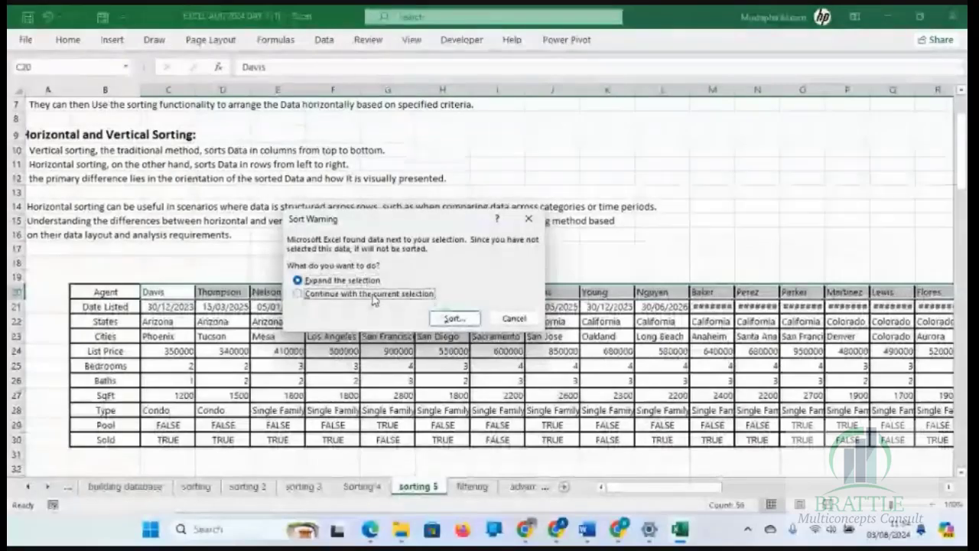
click(454, 319)
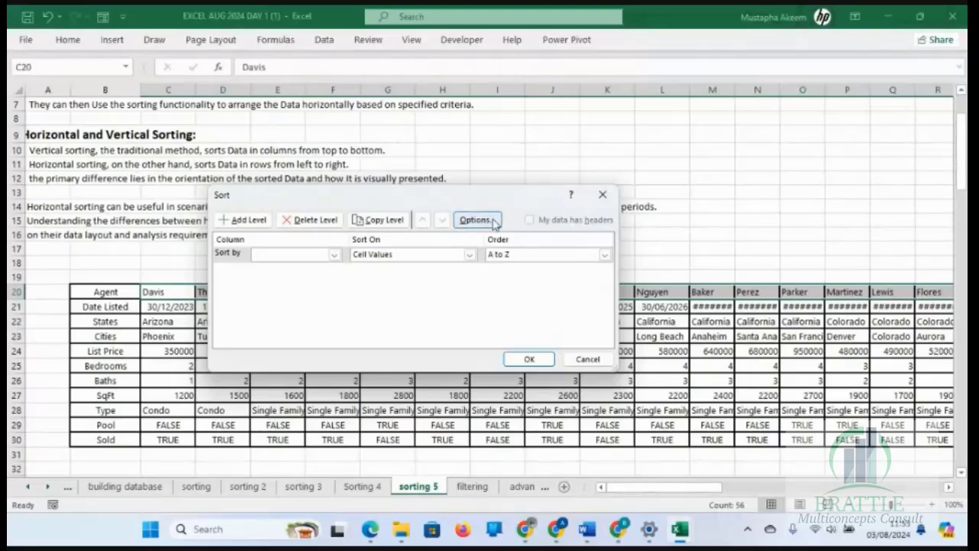
Set the sort orientation to left to right and sort the selected agent names by Row 20 from A to Z.
click(475, 222)
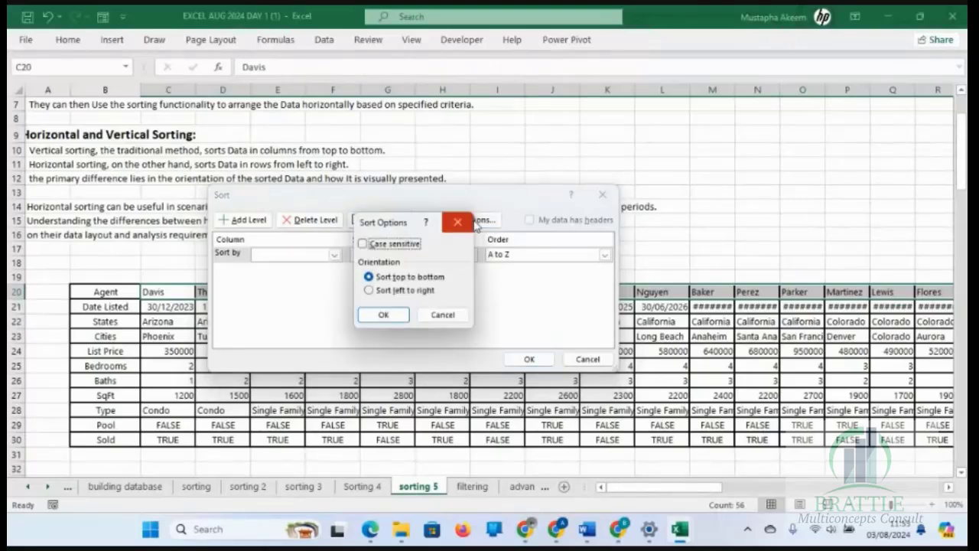
click(374, 291)
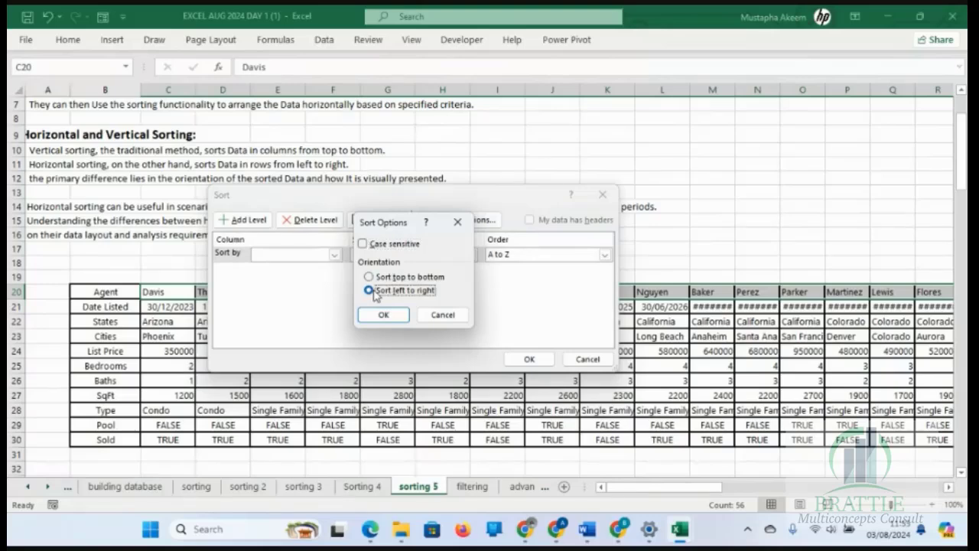
click(383, 316)
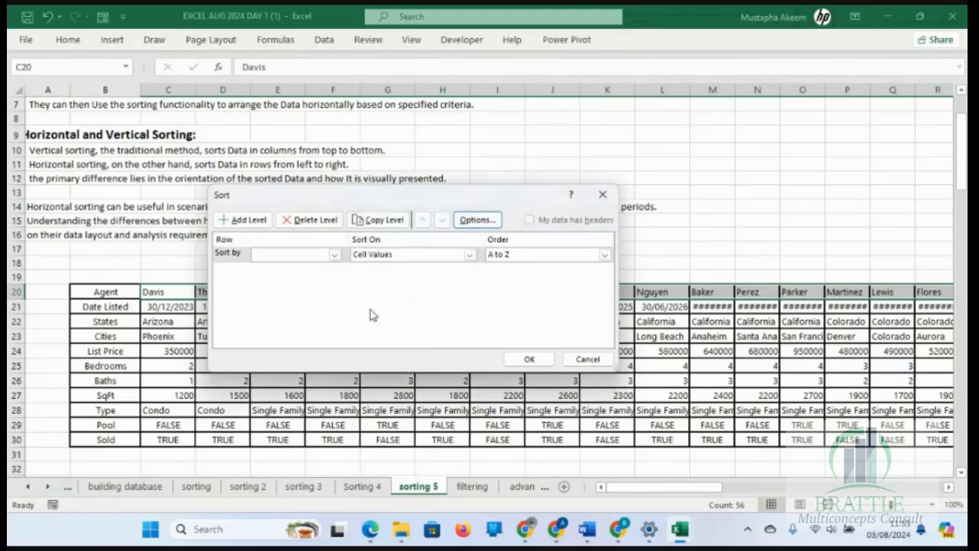
click(334, 255)
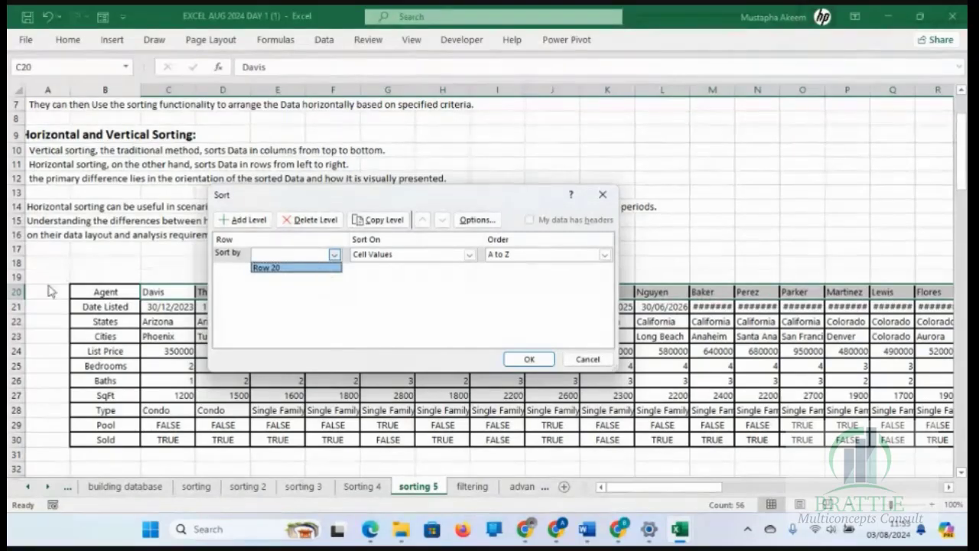
click(291, 268)
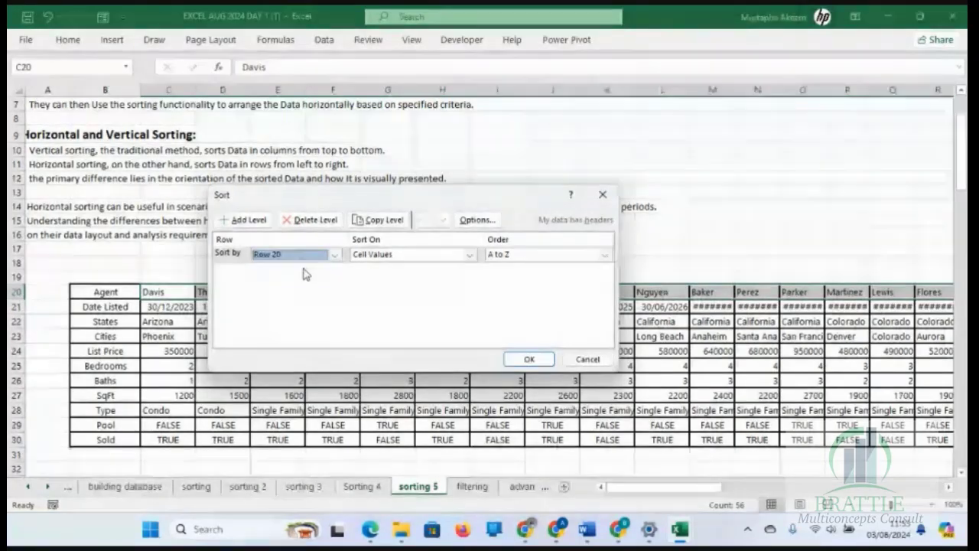
click(530, 359)
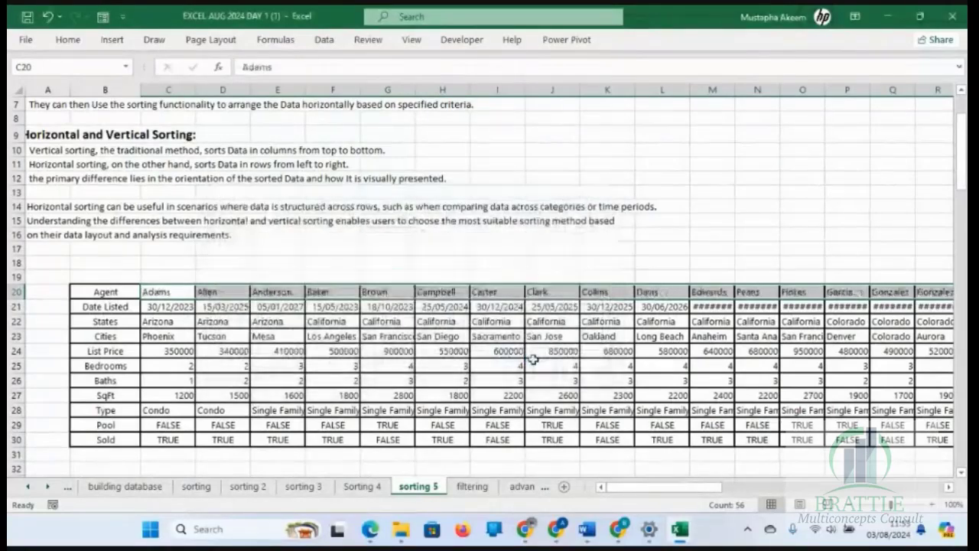
Examine the order of the agent names along row 20, going right from the first name and back to the row's start.
click(171, 292)
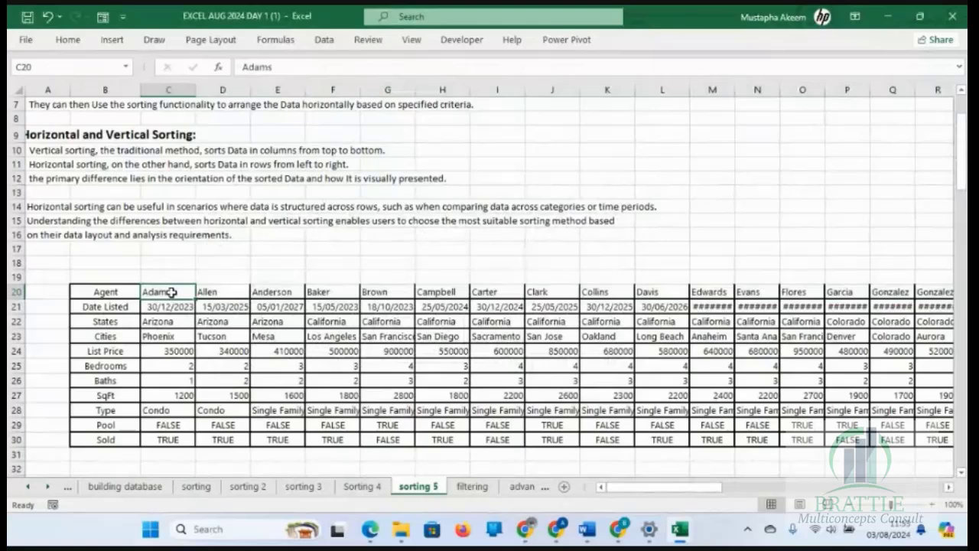
key(Right)
key(Right)
key(Right)
key(Right)
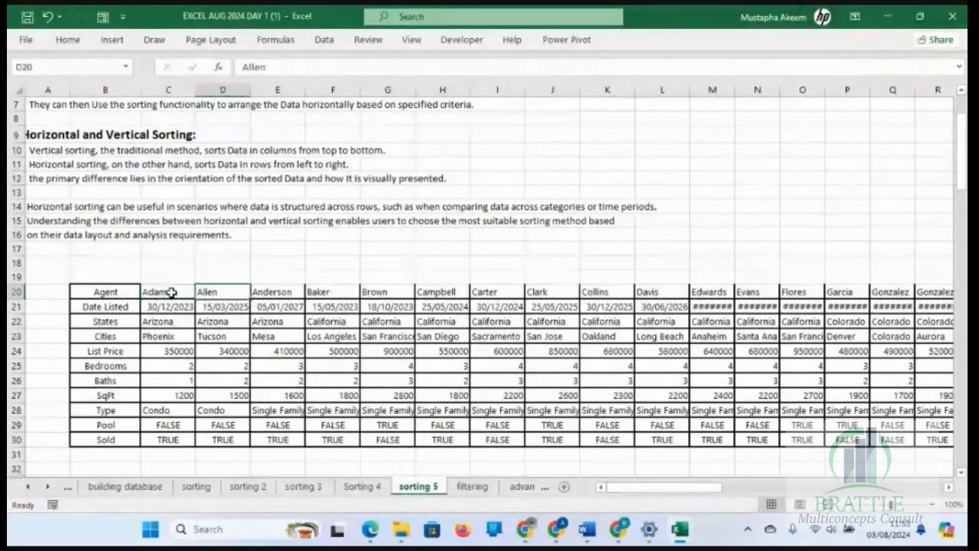
key(Right)
key(Right)
key(Right)
key(Right)
key(Right)
key(Right)
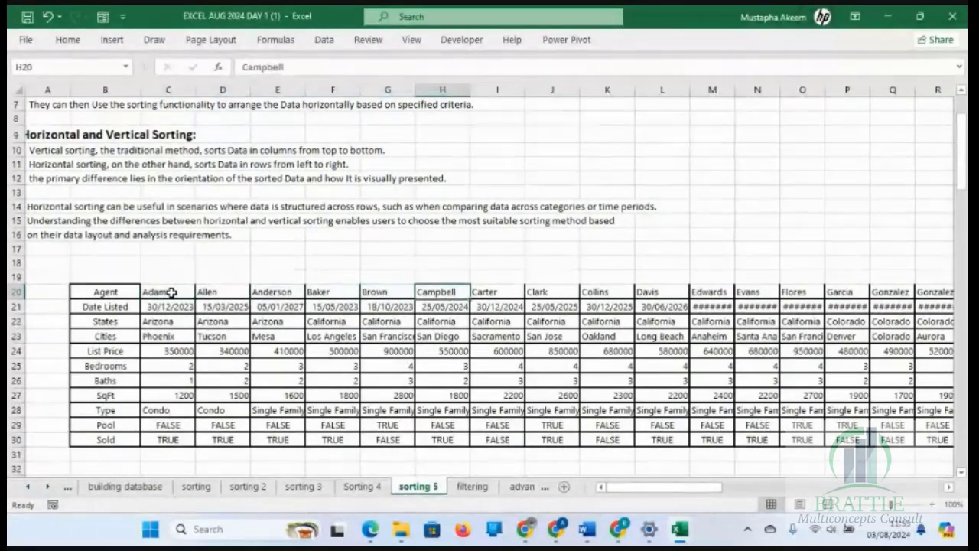
key(Right)
key(Right)
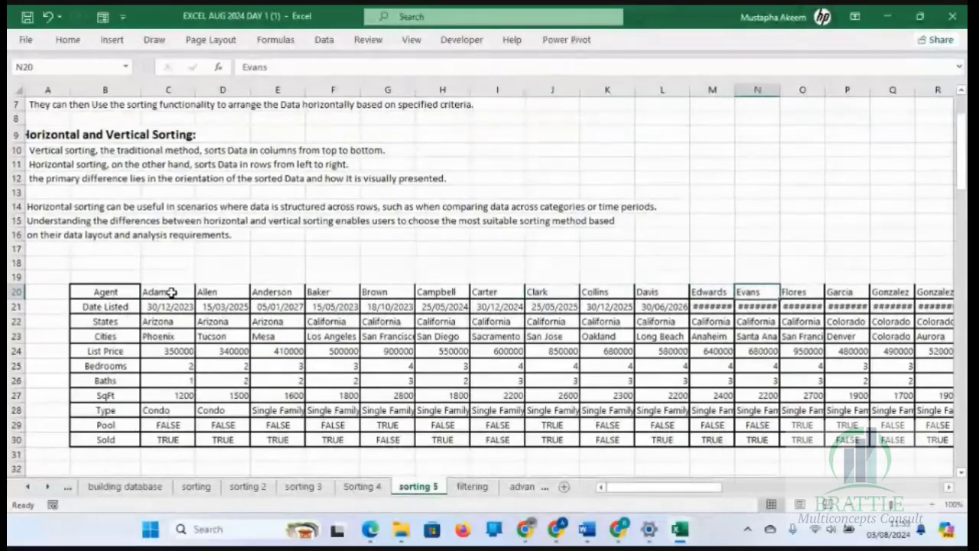
key(Right)
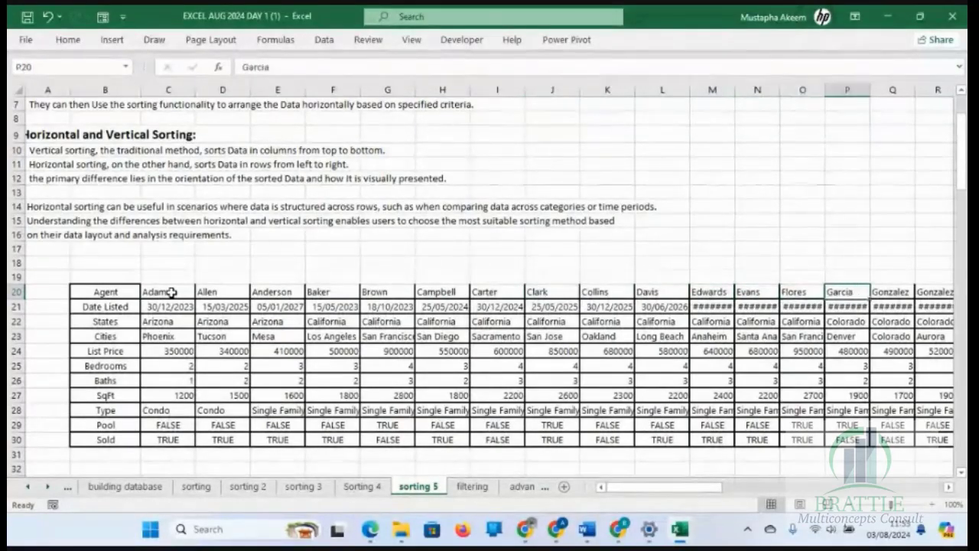
key(Right)
key(Right)
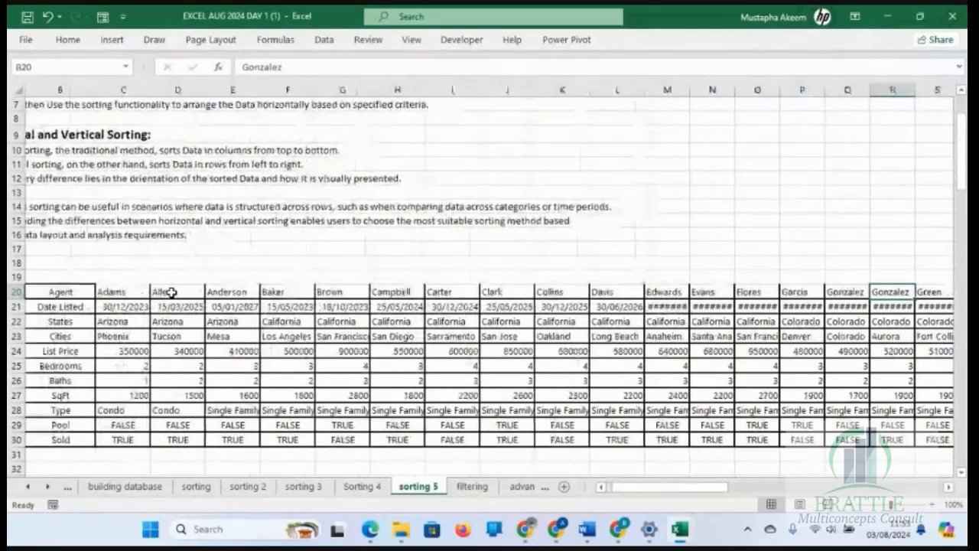
key(Left)
key(Left)
key(Left)
key(Left)
key(Left)
key(Left)
key(Left)
key(Left)
key(Left)
key(Left)
key(Left)
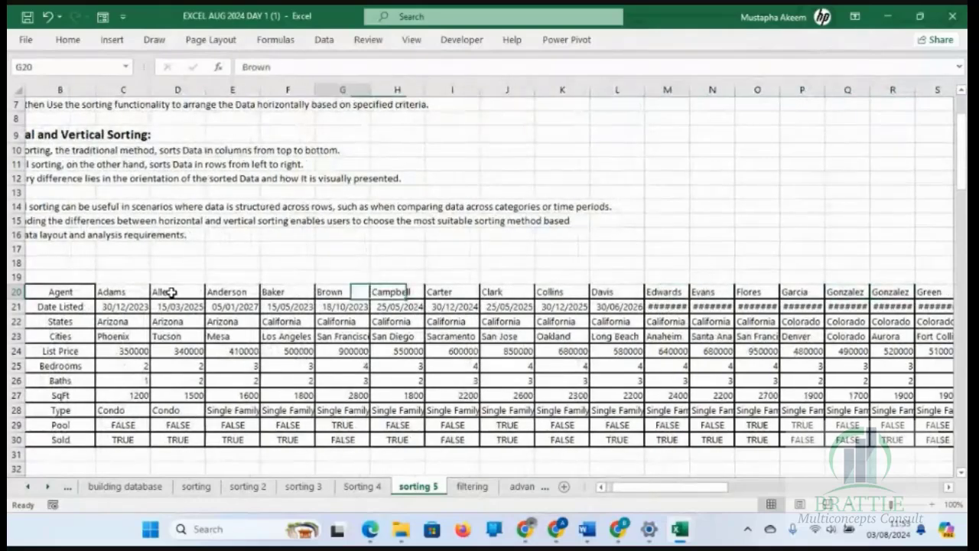
key(Home)
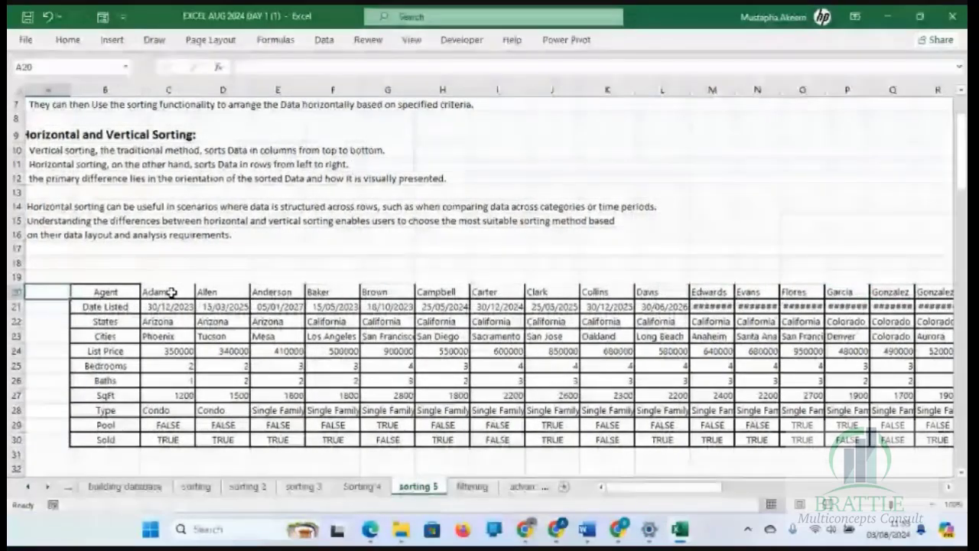
Undo the left-to-right sort of the agent names and return to the first name in row 20.
click(46, 22)
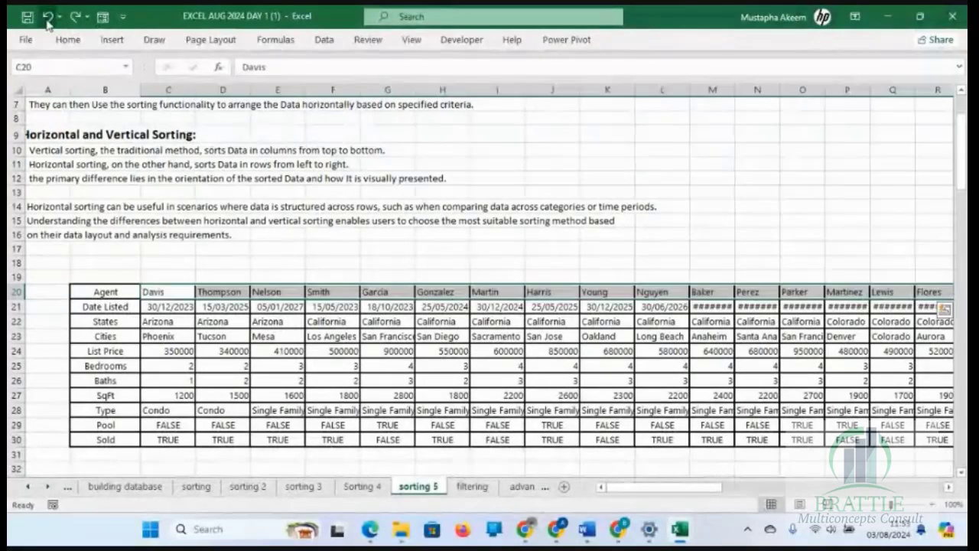
click(227, 293)
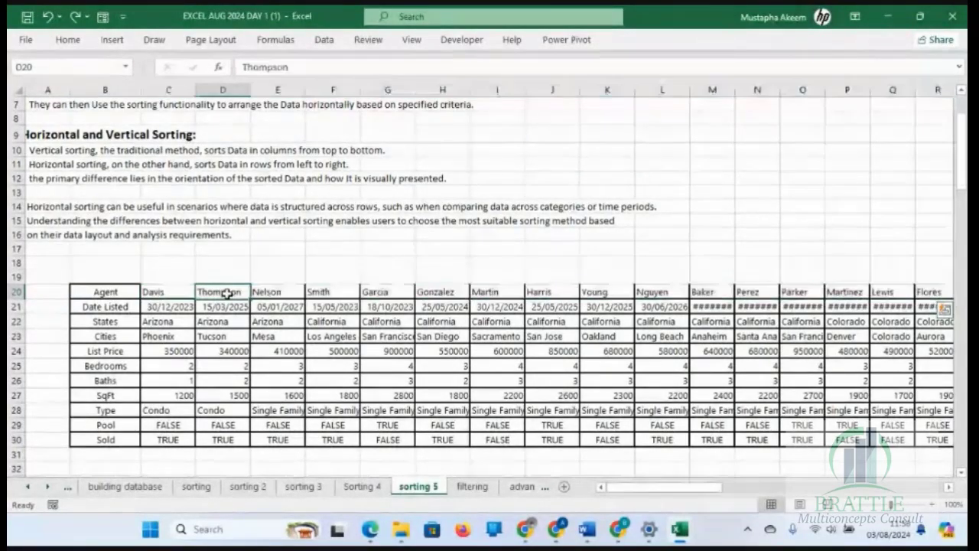
click(166, 293)
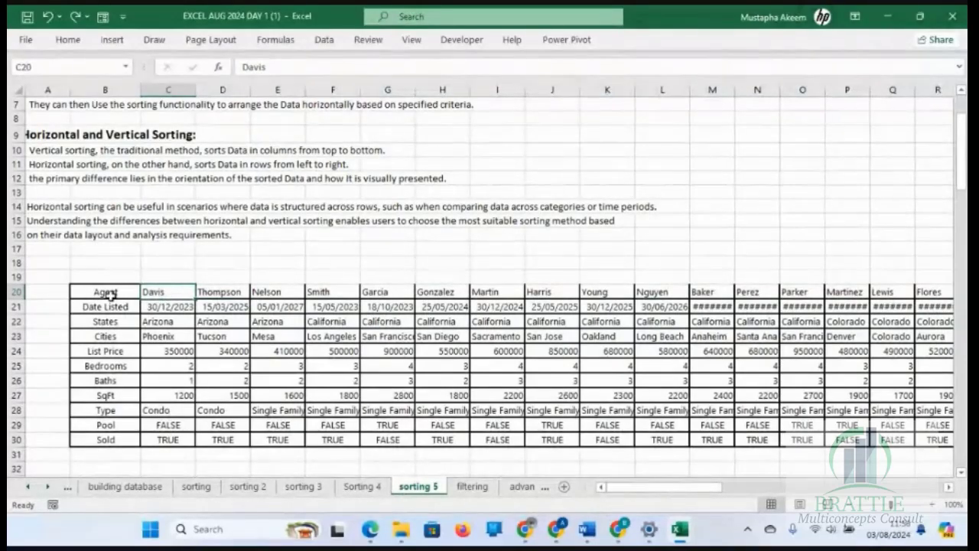
Highlight the field labels from Agent to Sold, then select row 20's agent names from the first to the last.
drag(104, 293, 113, 440)
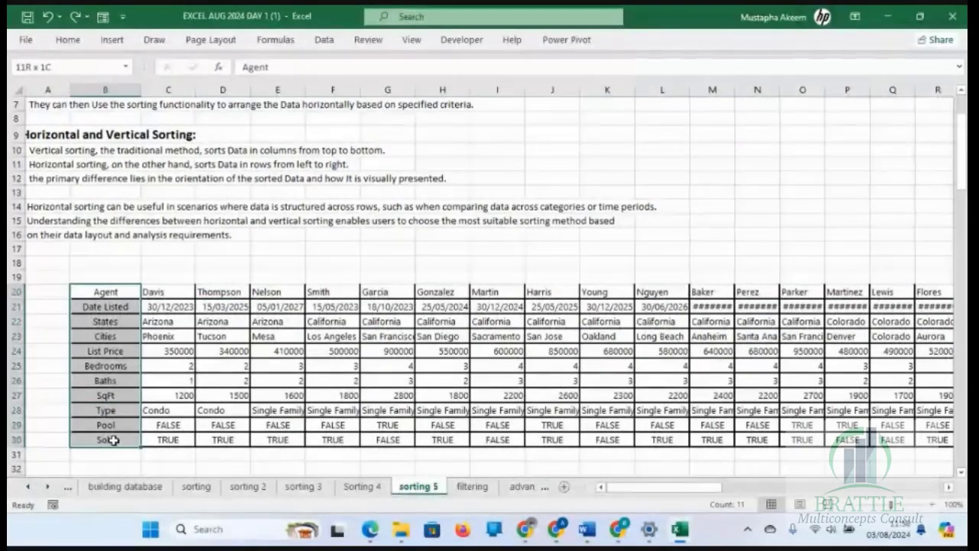
click(157, 292)
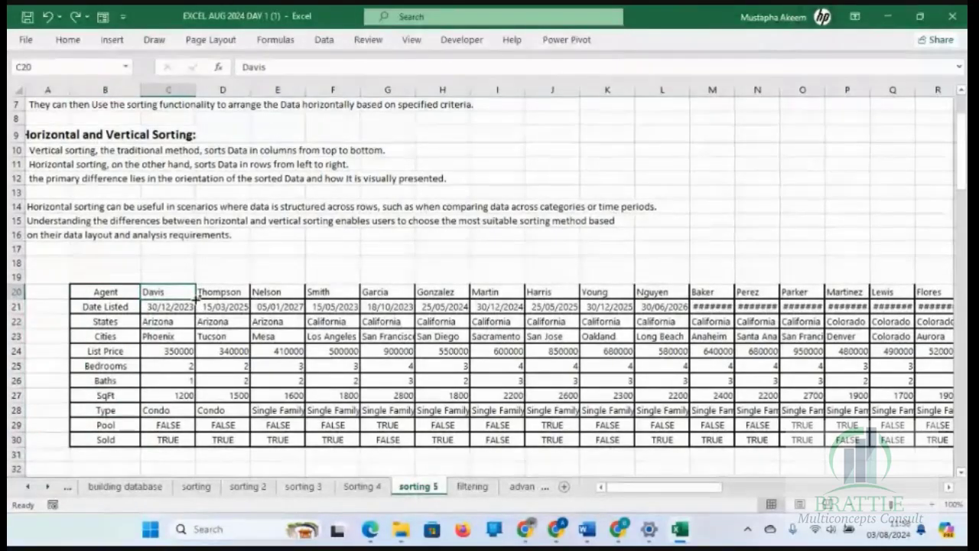
key(ctrl+shift+Right)
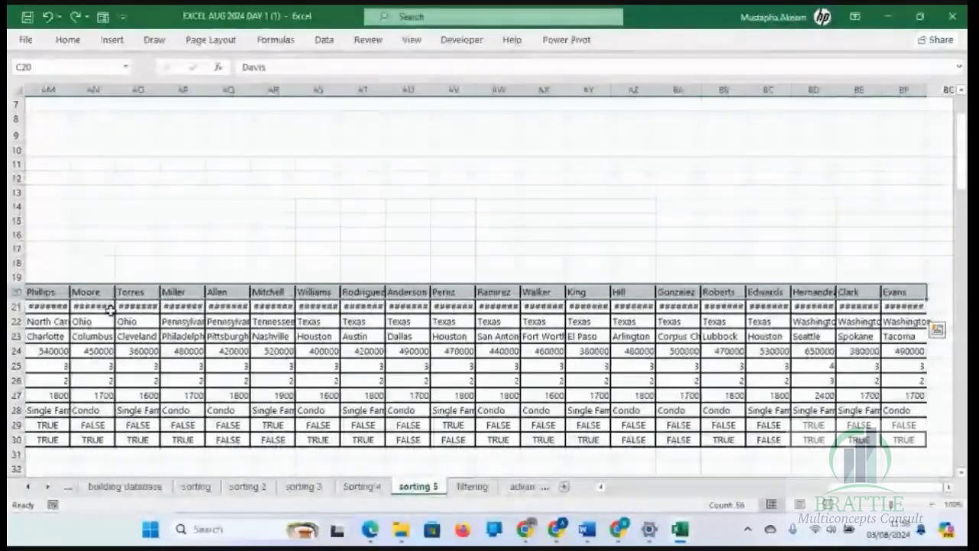
key(ctrl+Left)
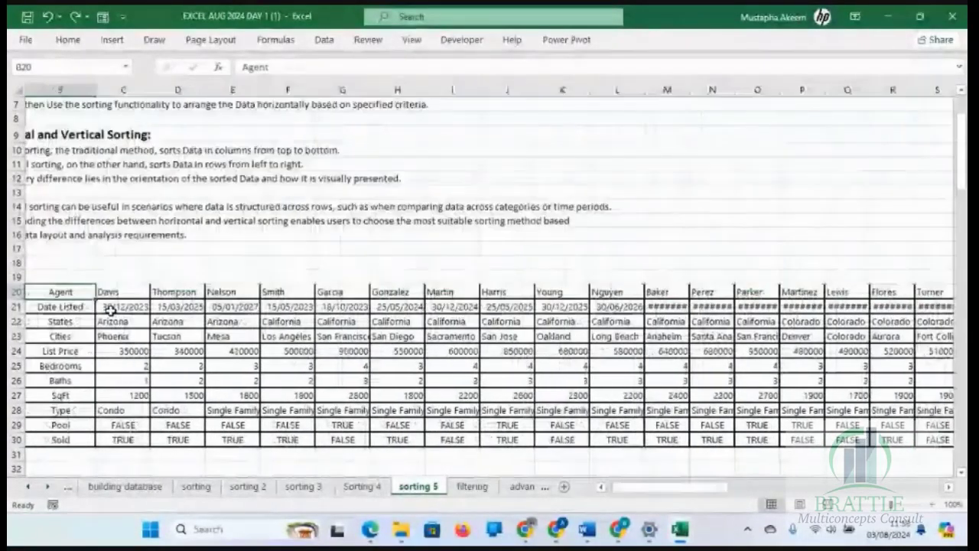
click(104, 288)
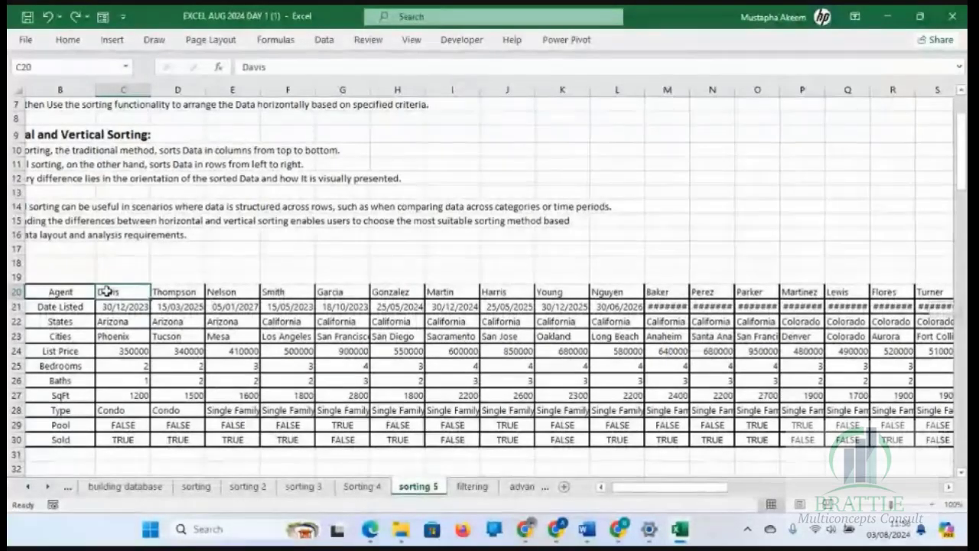
key(ctrl+shift+Right)
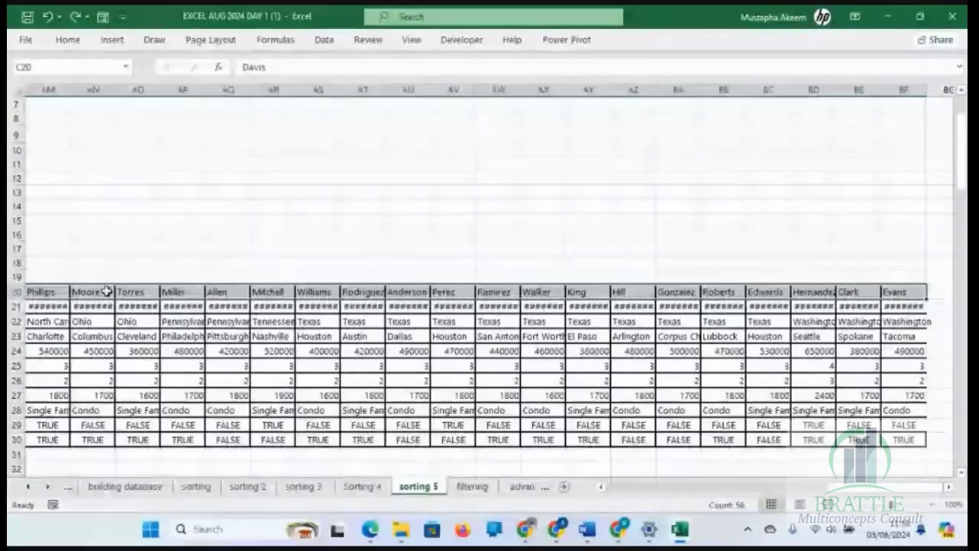
Search Windows for "keyboard", open the On-Screen Keyboard, place it above the table's rows and return focus to the sheet.
click(240, 538)
text(key)
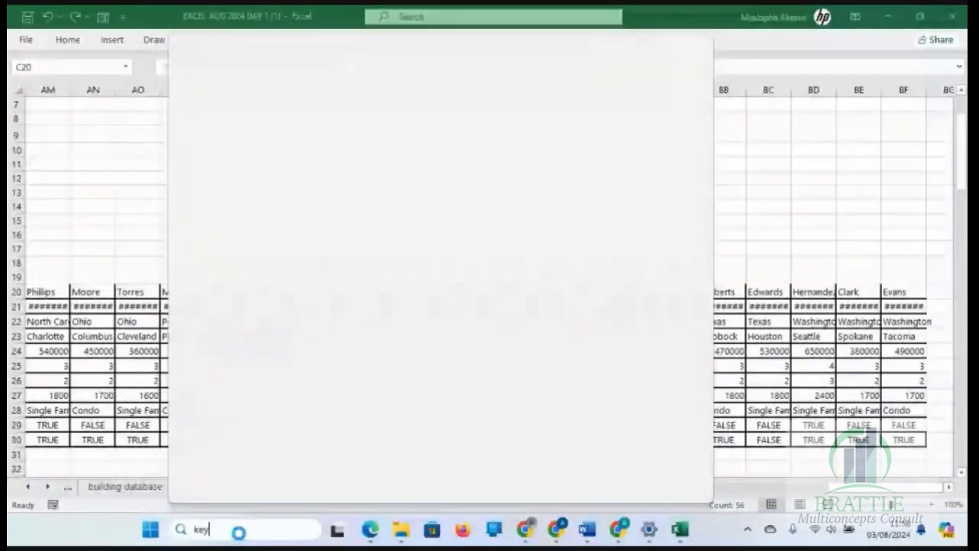
text(board)
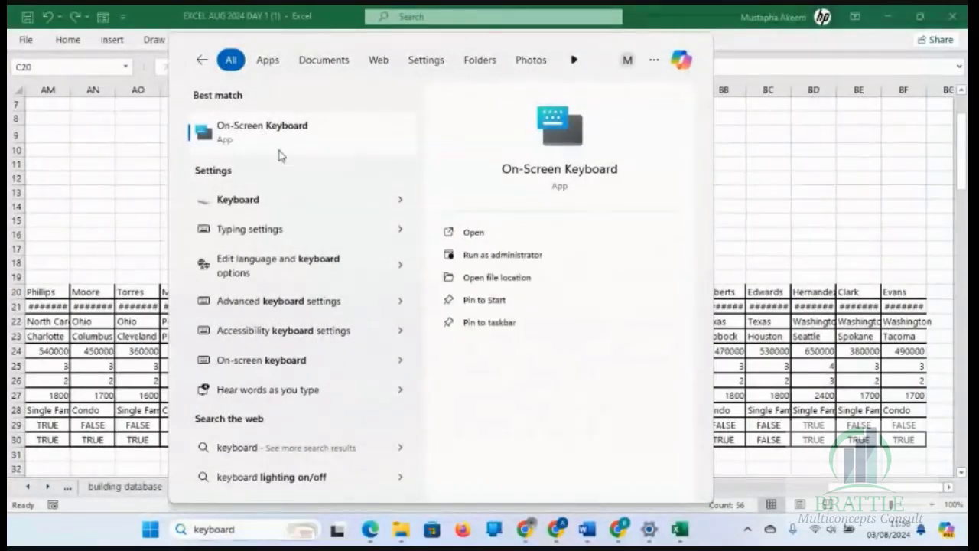
key(Escape)
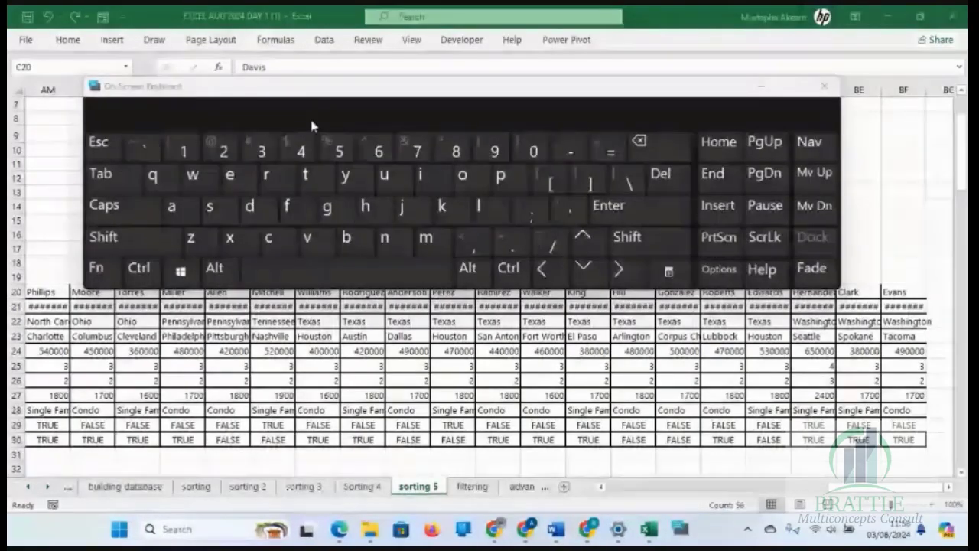
drag(308, 88, 319, 53)
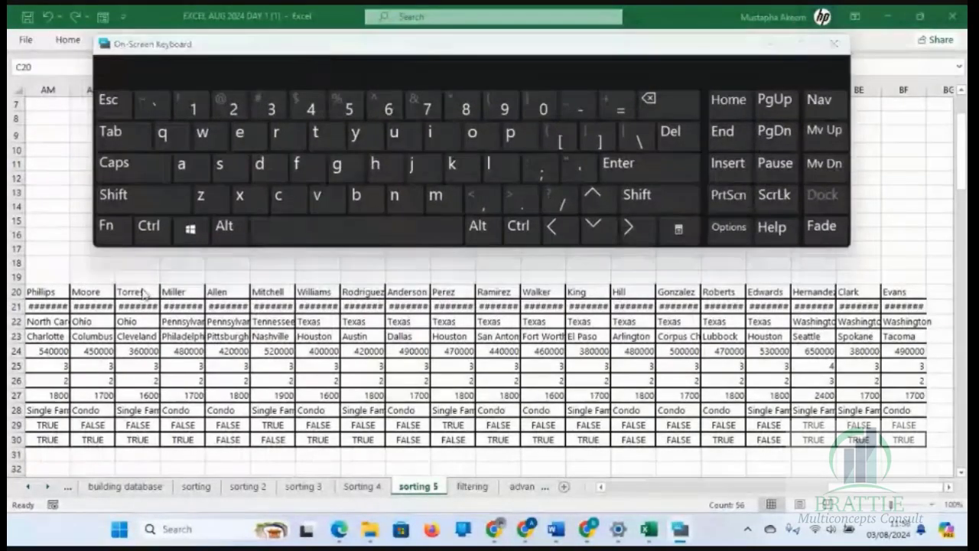
click(95, 291)
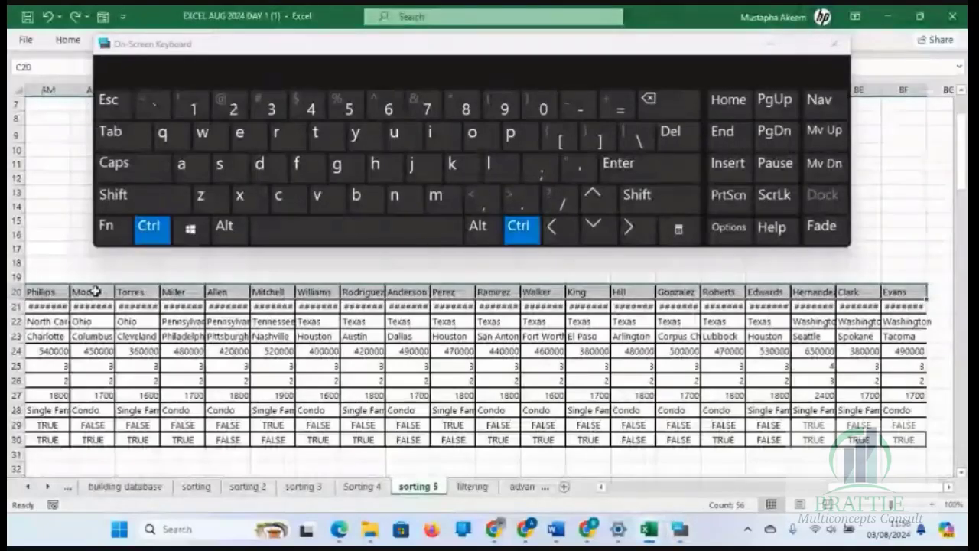
Return to the first agent name in C20 and select row 20's agent names through to the last one in BF20.
key(ctrl+q)
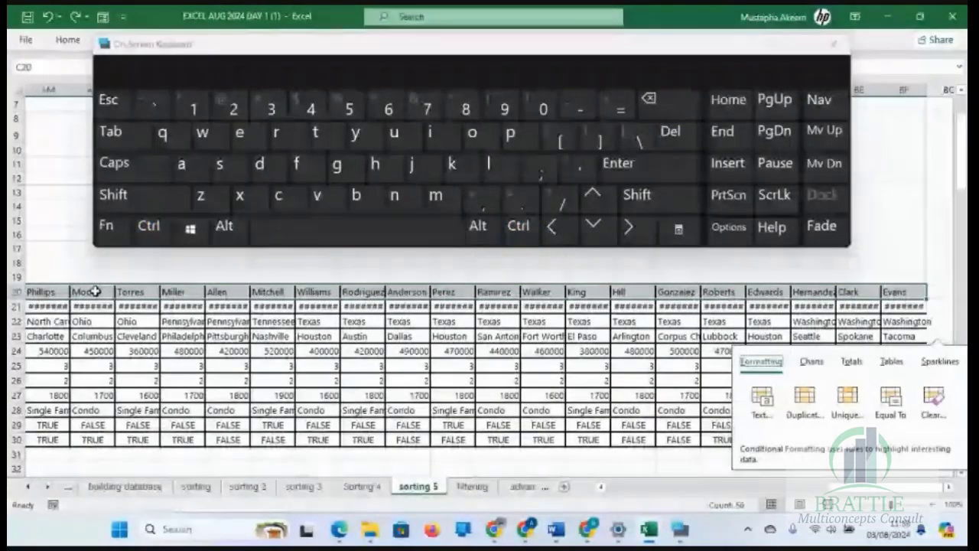
click(95, 291)
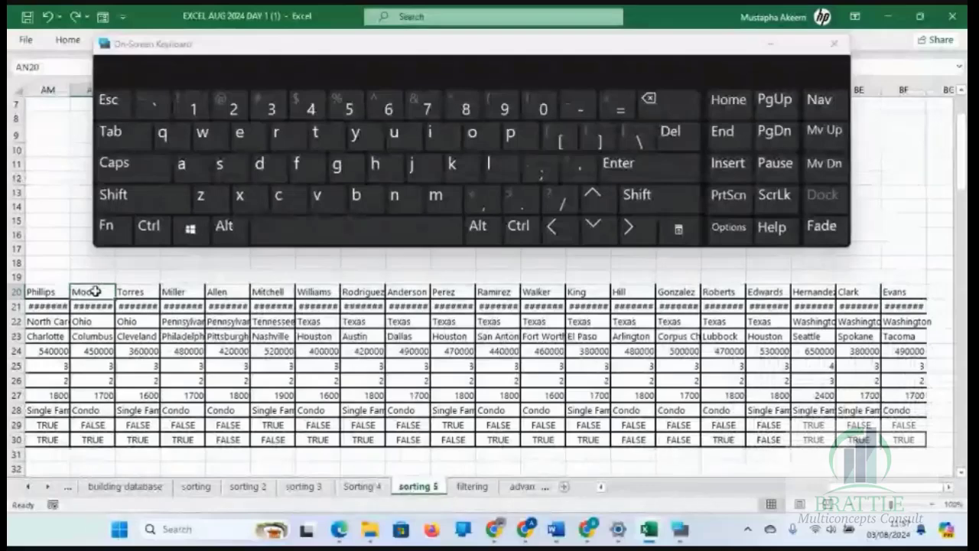
key(ctrl+Left)
click(98, 297)
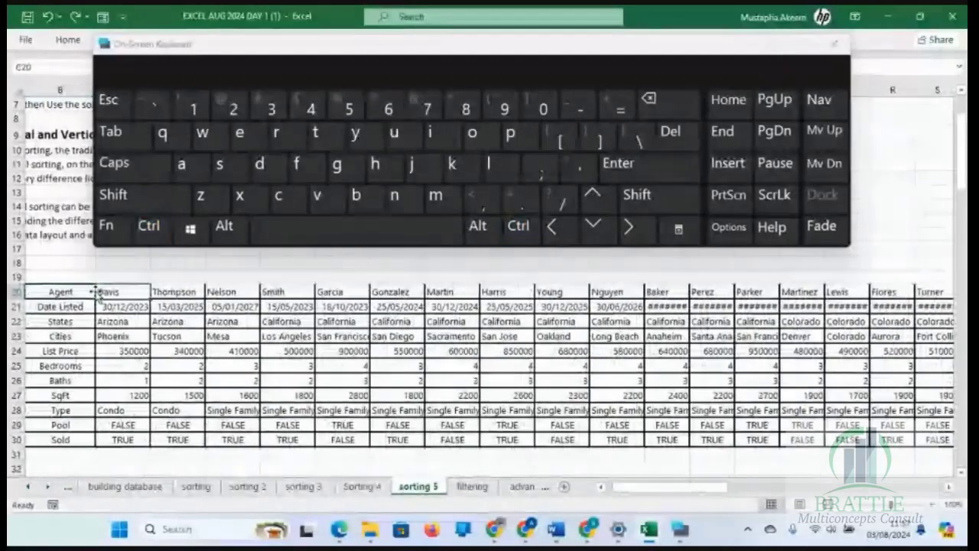
key(ctrl)
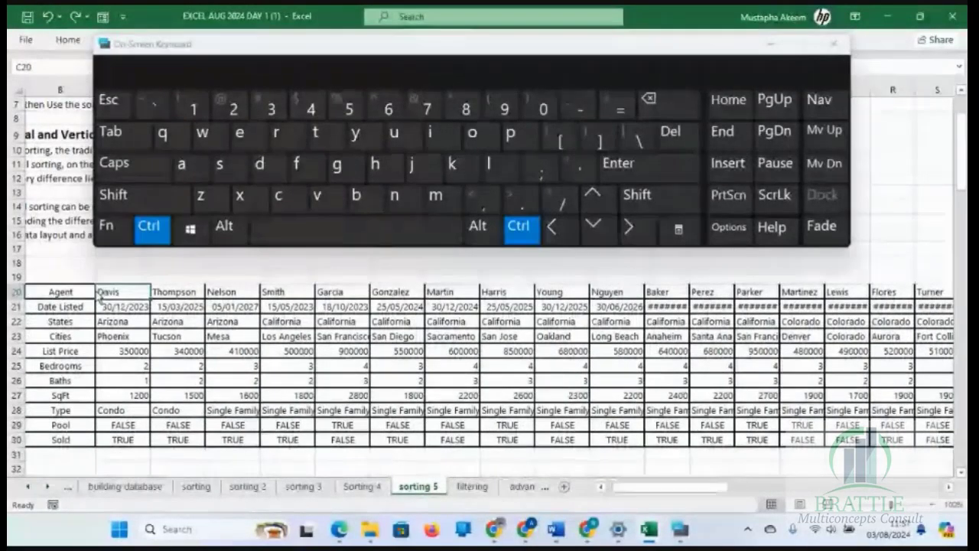
key(shift)
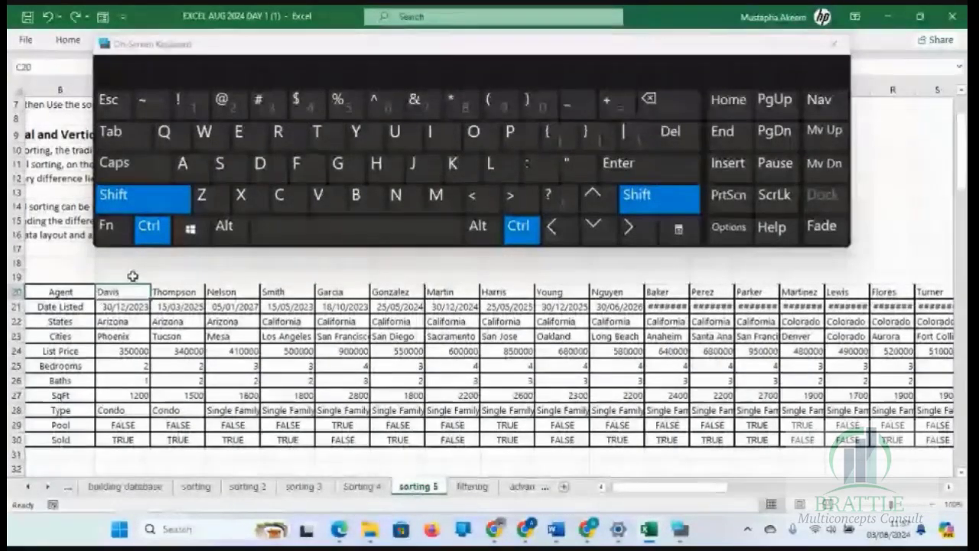
click(629, 238)
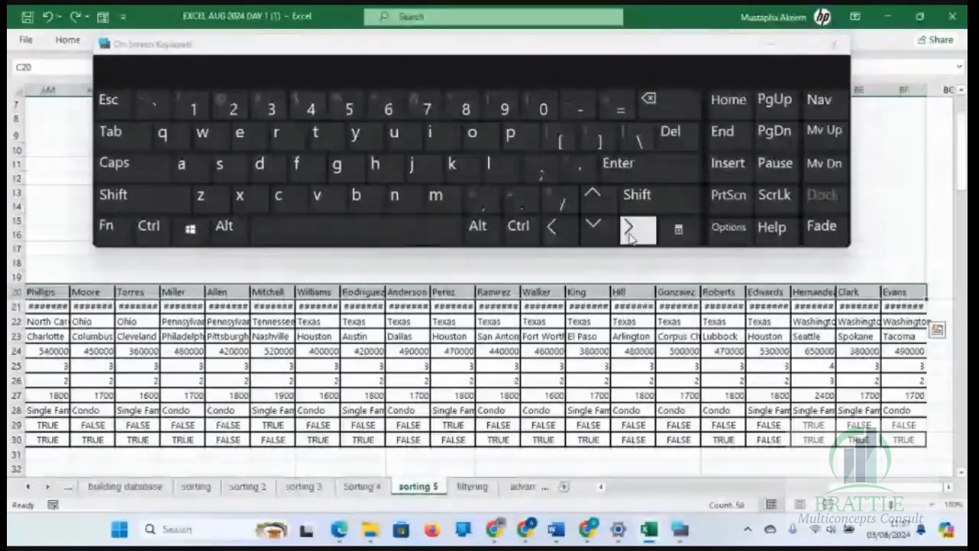
Select the property record in column AV from its agent name in row 20 down to its Sold value in row 30.
click(455, 292)
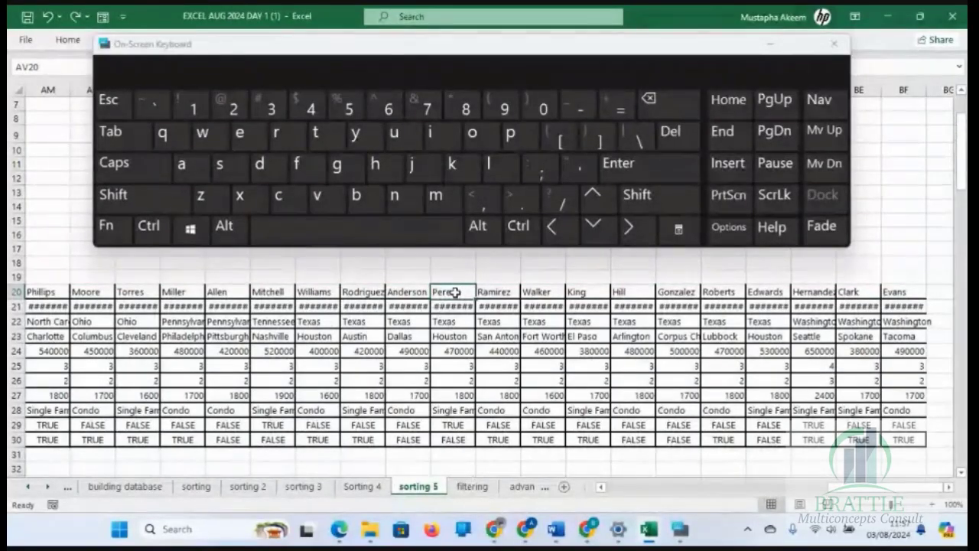
key(ctrl)
key(shift)
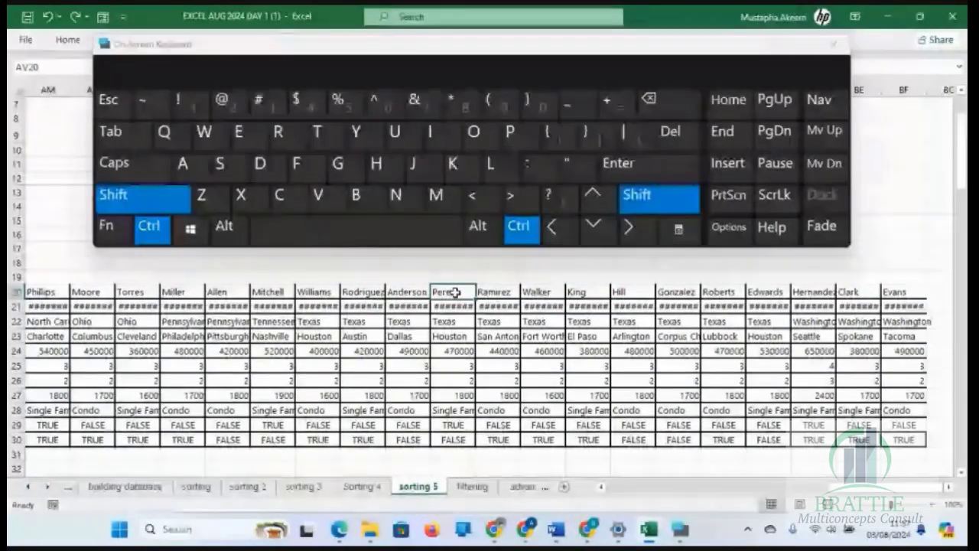
click(593, 226)
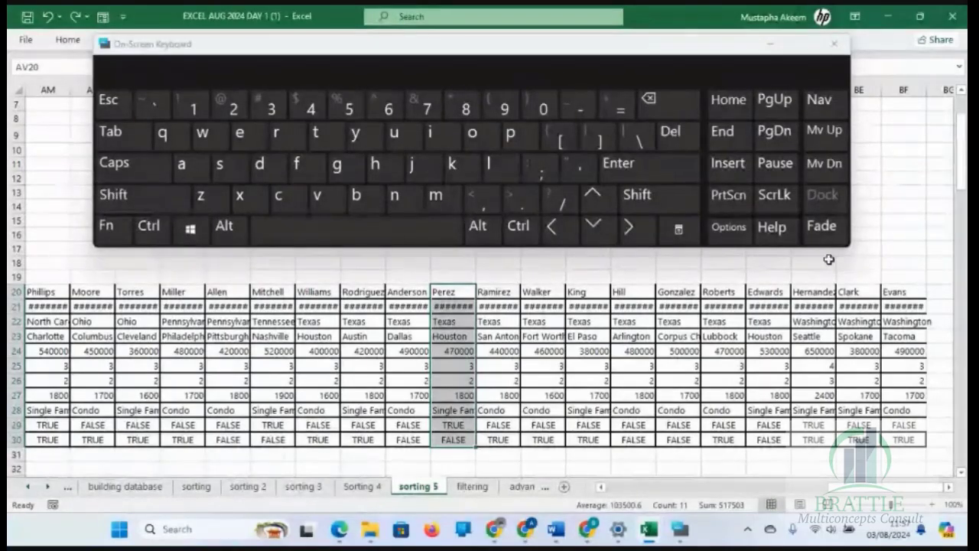
Select row 20's agent names backwards from BF20 to C20, leaving the Agent label out of the selection.
click(893, 293)
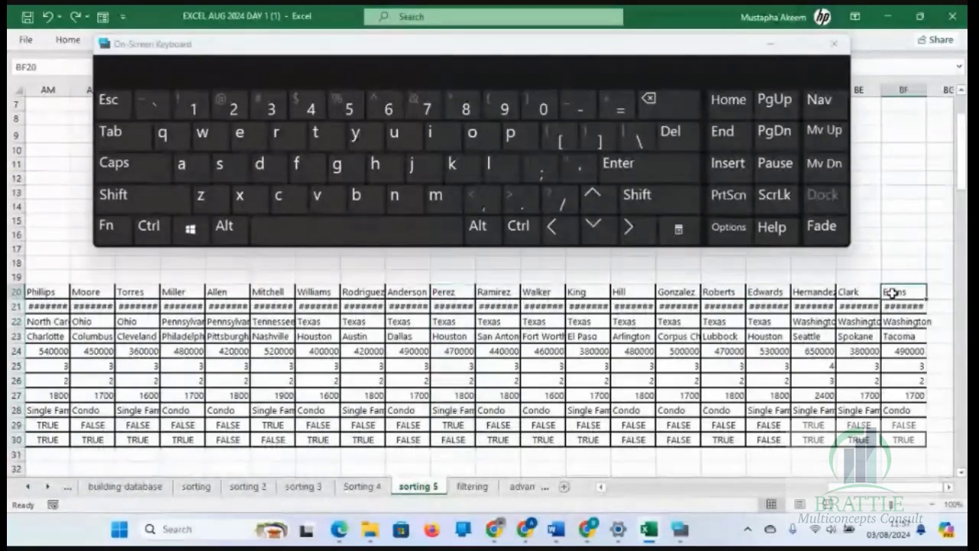
key(ctrl)
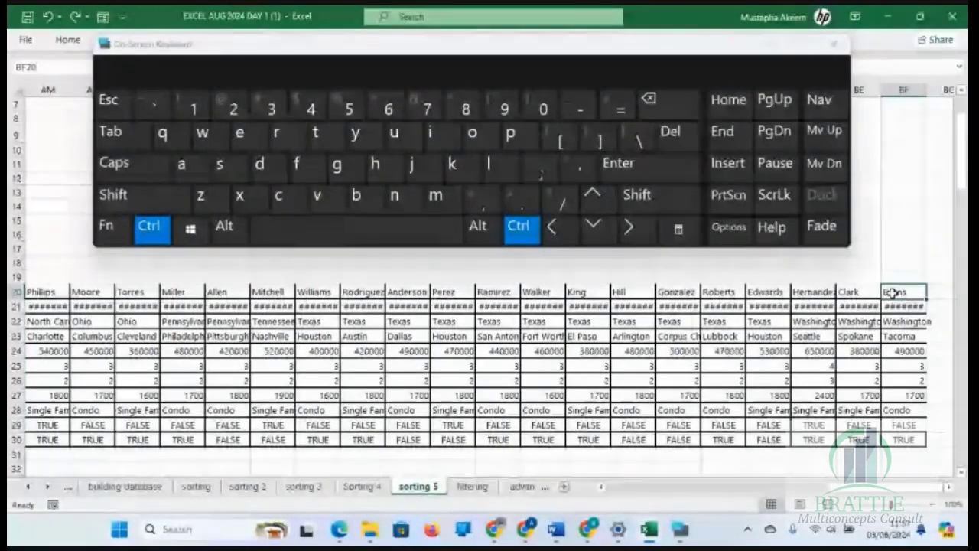
key(shift)
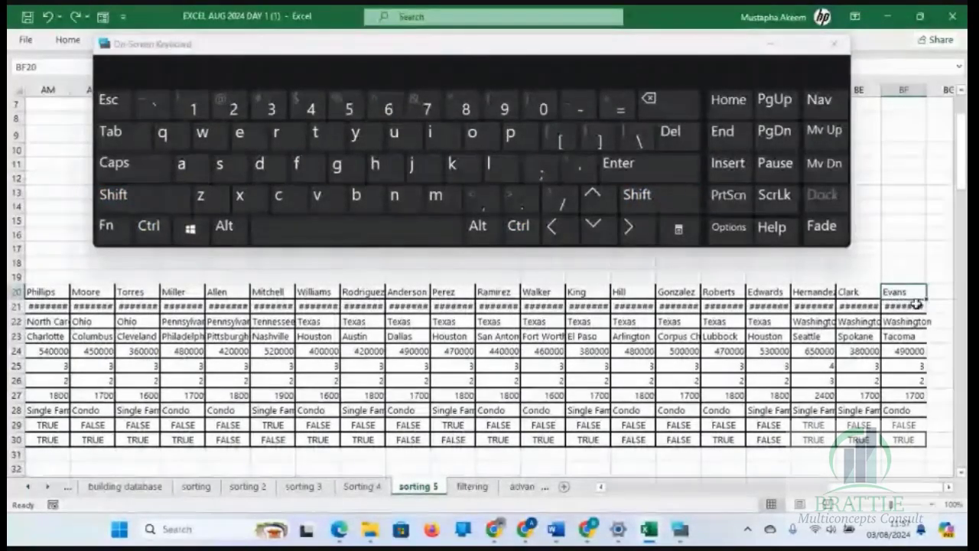
key(ctrl)
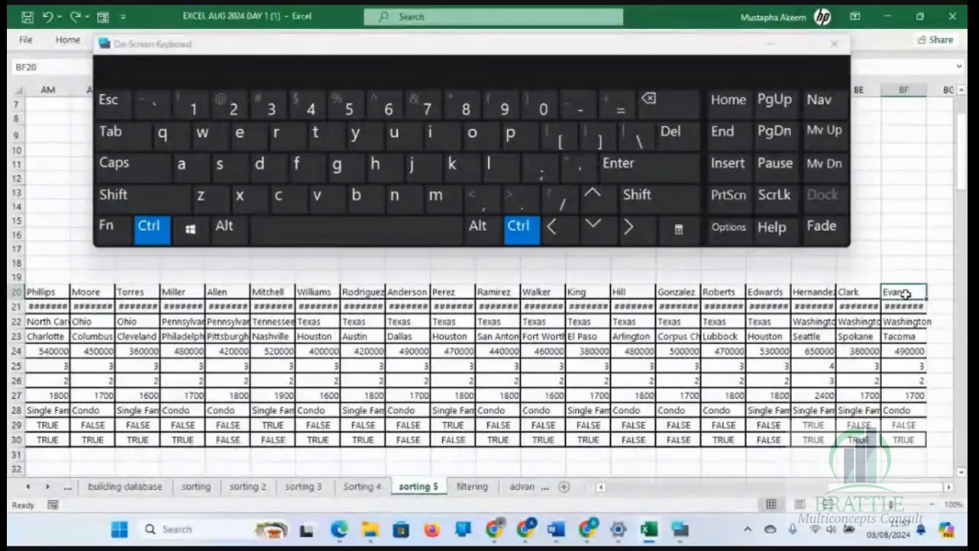
key(shift)
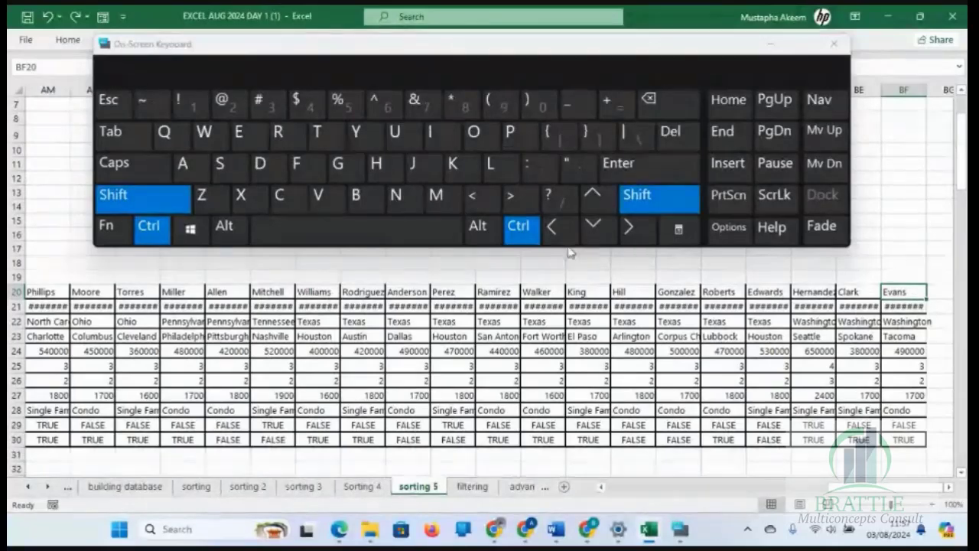
click(552, 229)
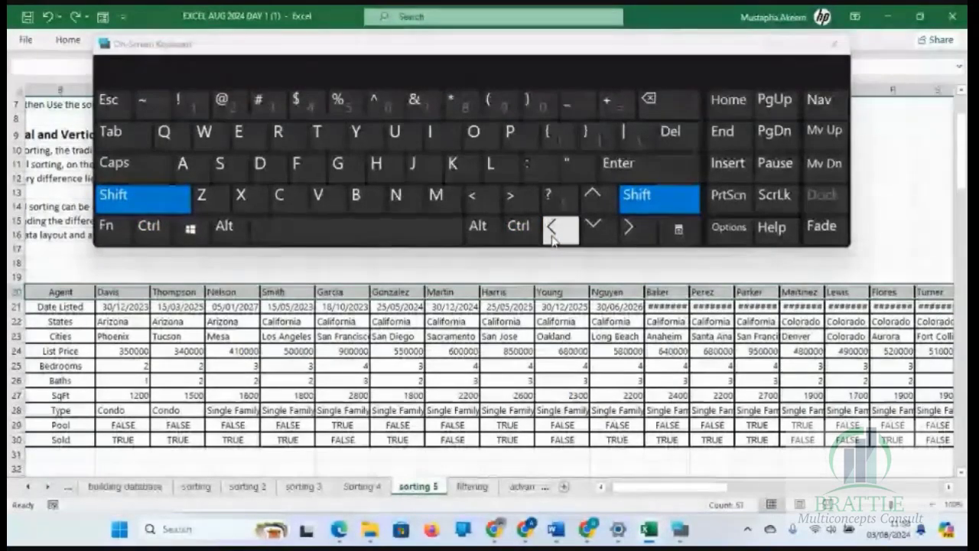
click(629, 227)
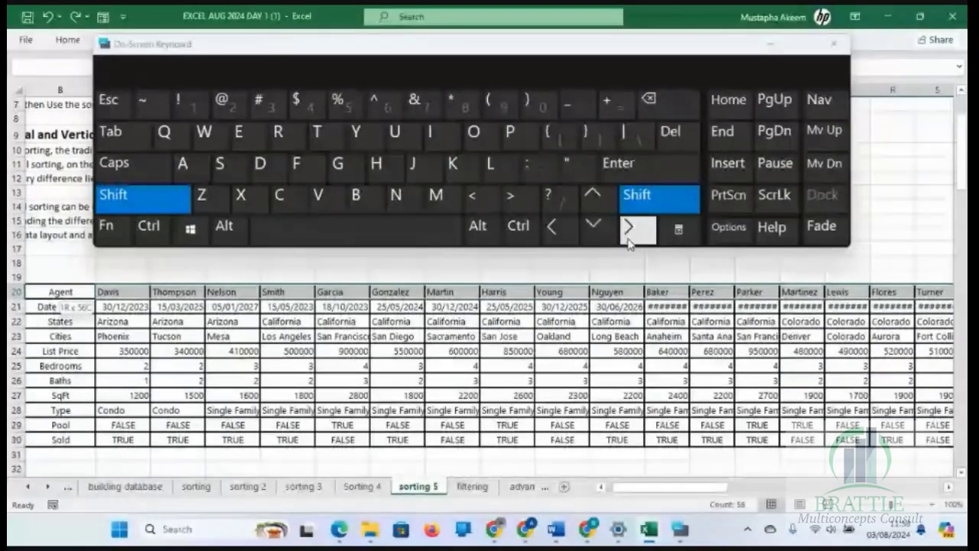
click(627, 227)
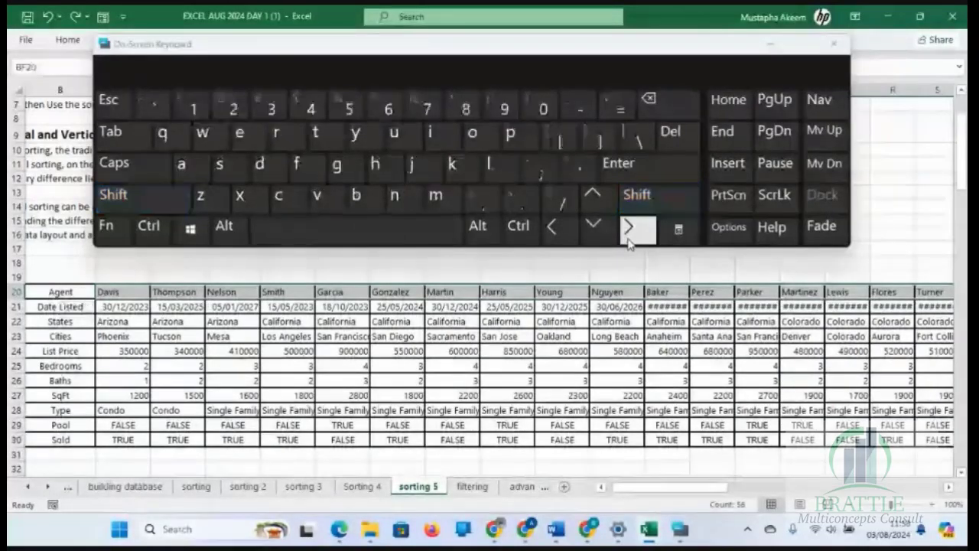
Minimize the On-Screen Keyboard and start a custom sort of row 20's agent names, continuing with the current selection.
click(769, 44)
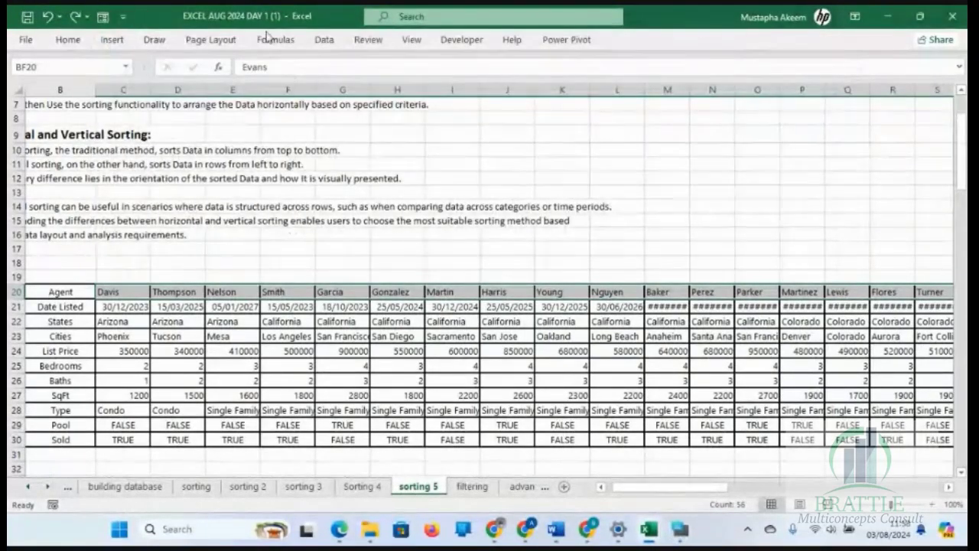
click(319, 43)
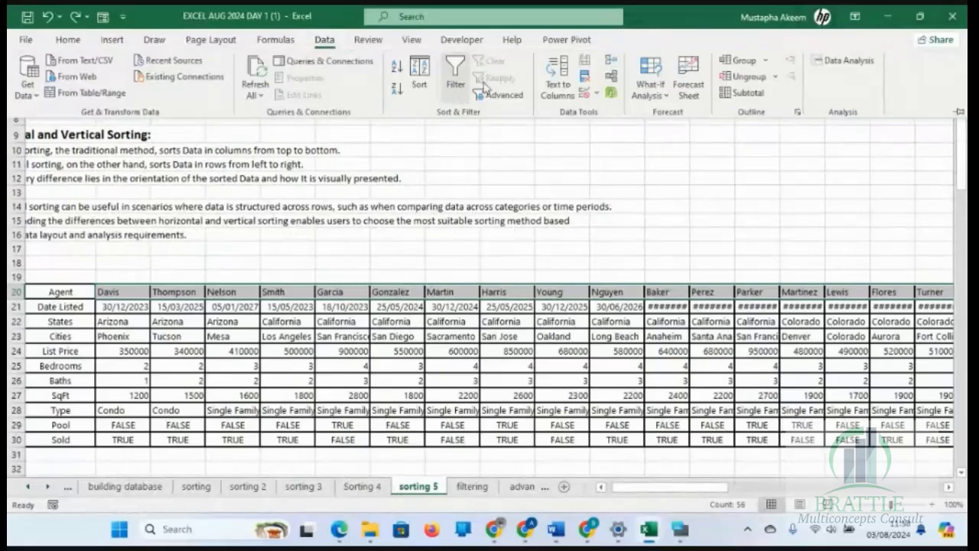
click(418, 78)
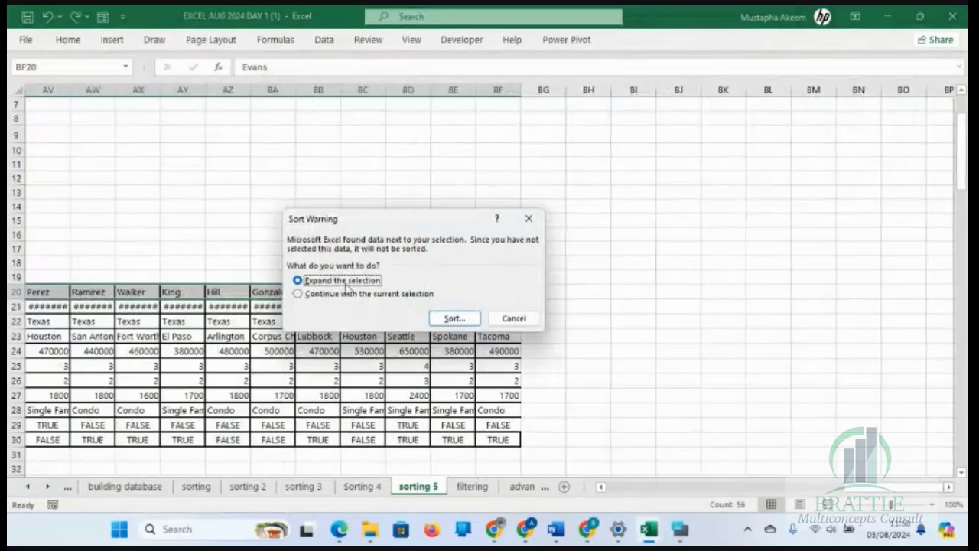
click(351, 302)
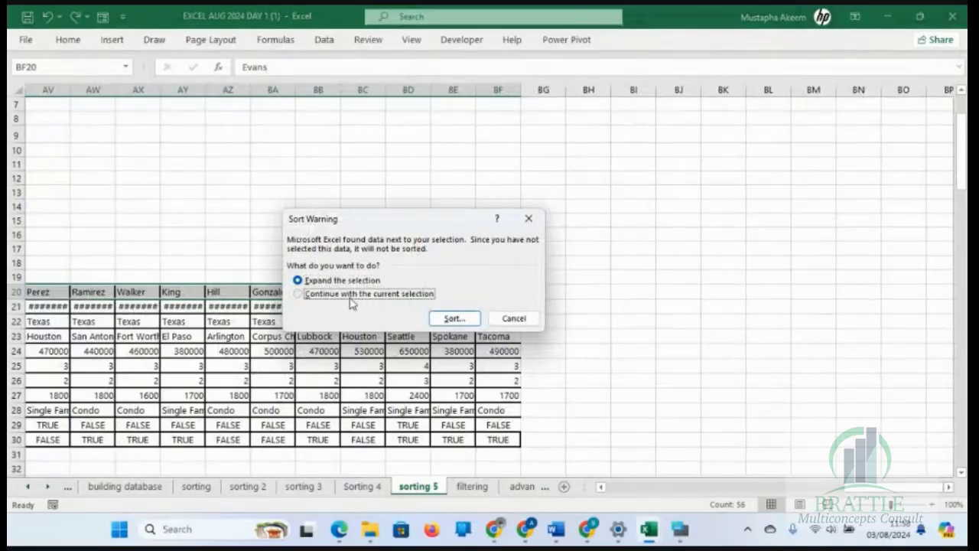
click(451, 319)
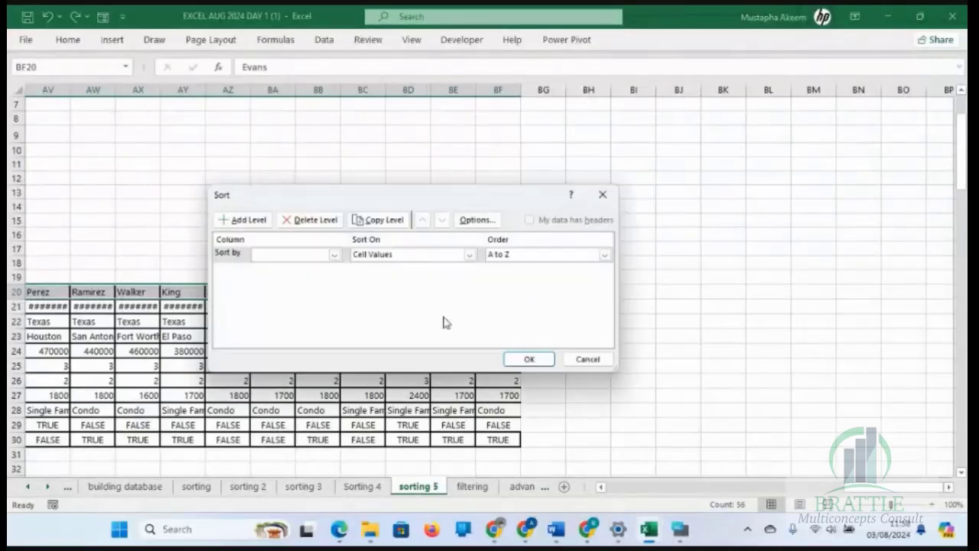
Set the sort orientation to left to right and try to run the sort without specifying a row.
click(478, 220)
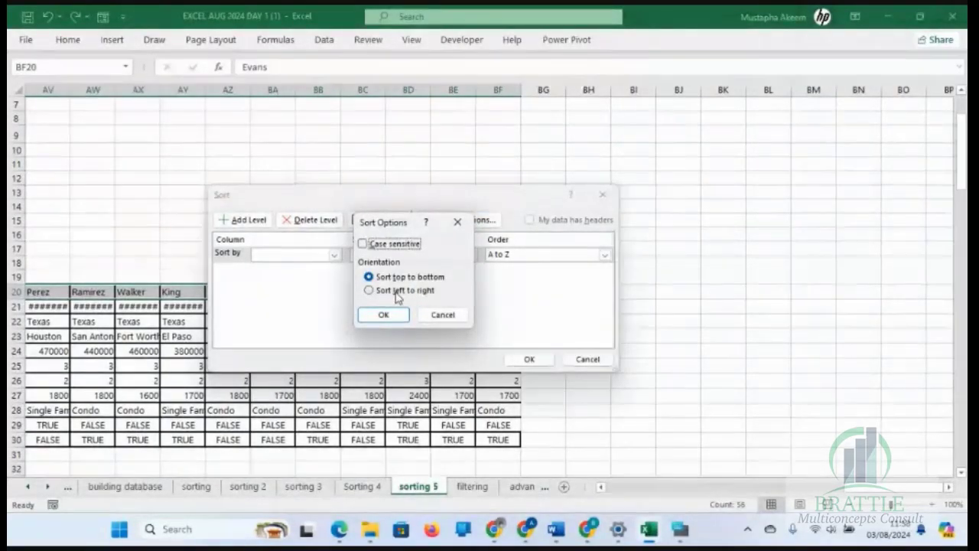
click(397, 291)
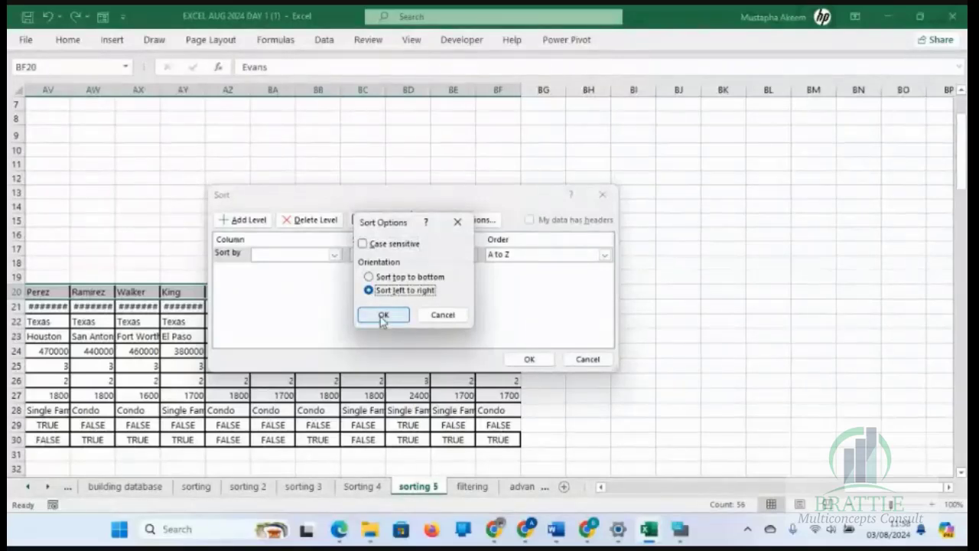
click(380, 315)
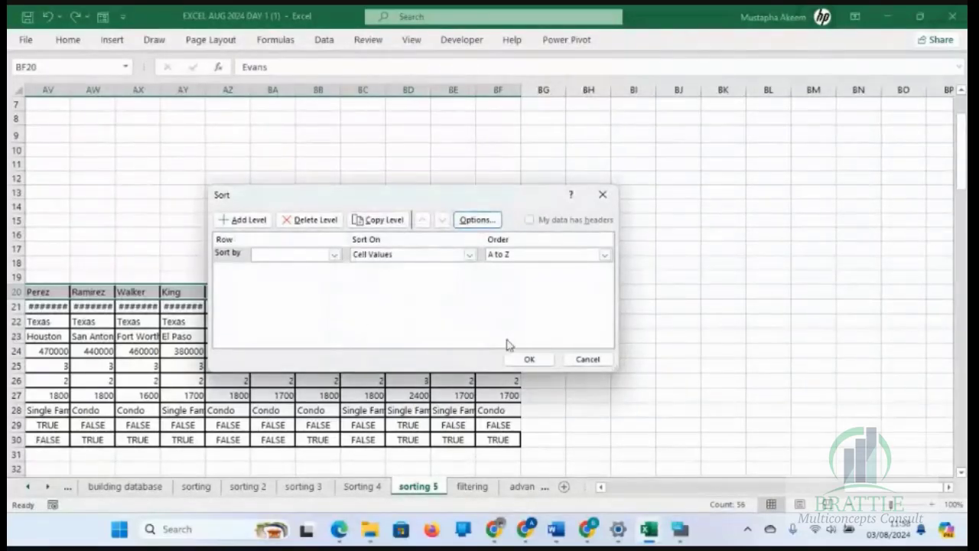
click(529, 360)
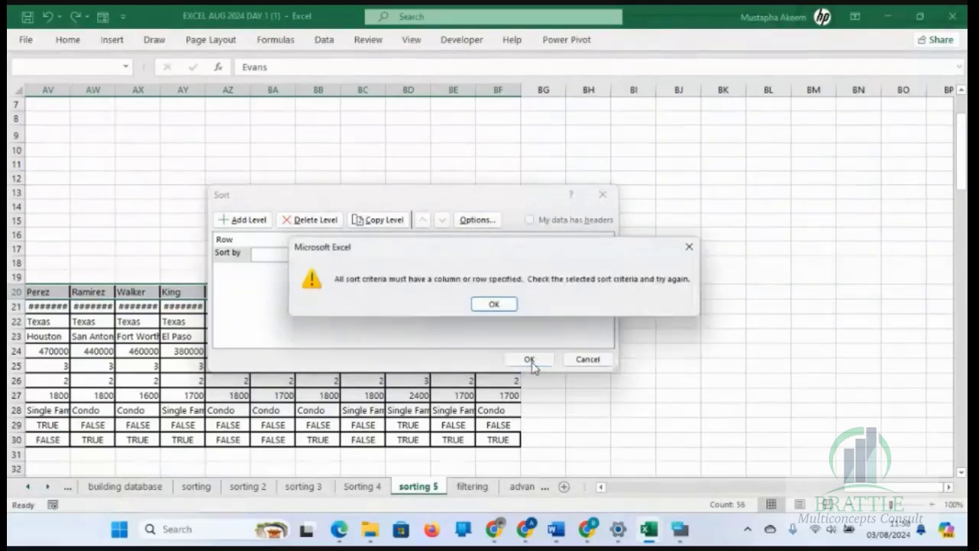
click(493, 305)
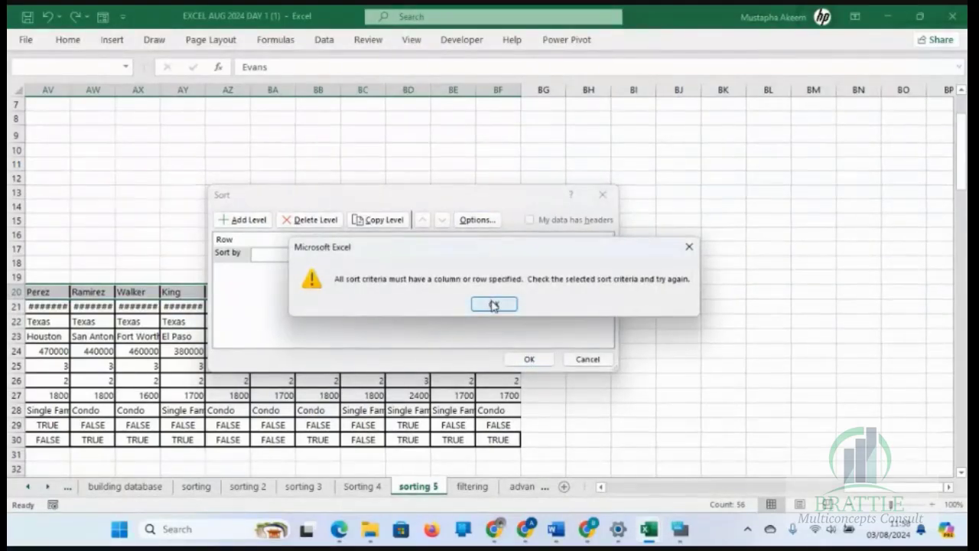
click(493, 305)
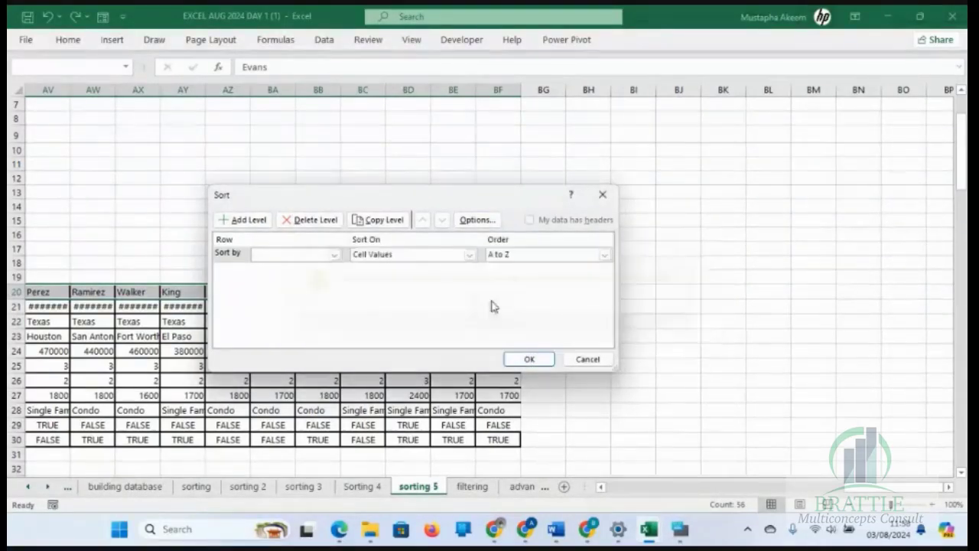
Sort the selection by Row 20 on cell values from A to Z and return to the first agent name in C20.
click(335, 255)
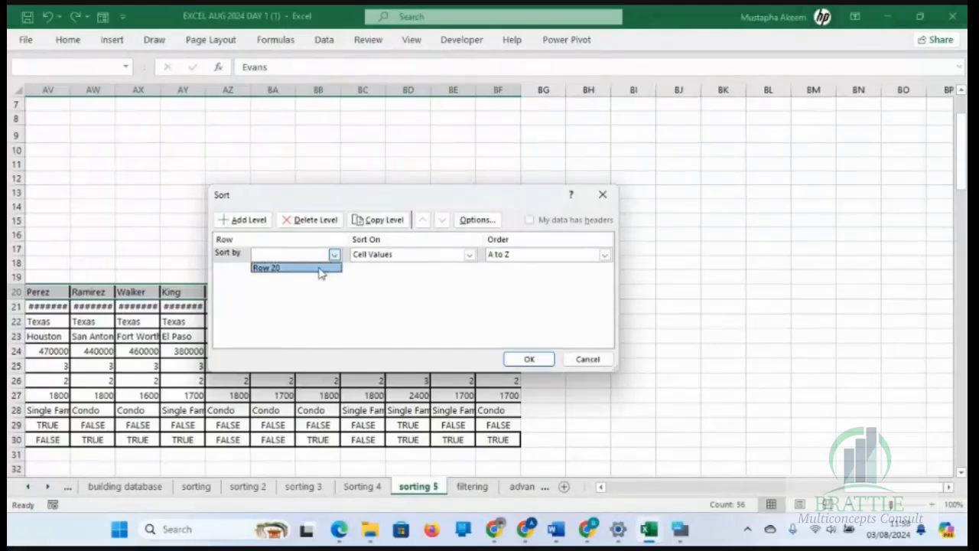
click(316, 268)
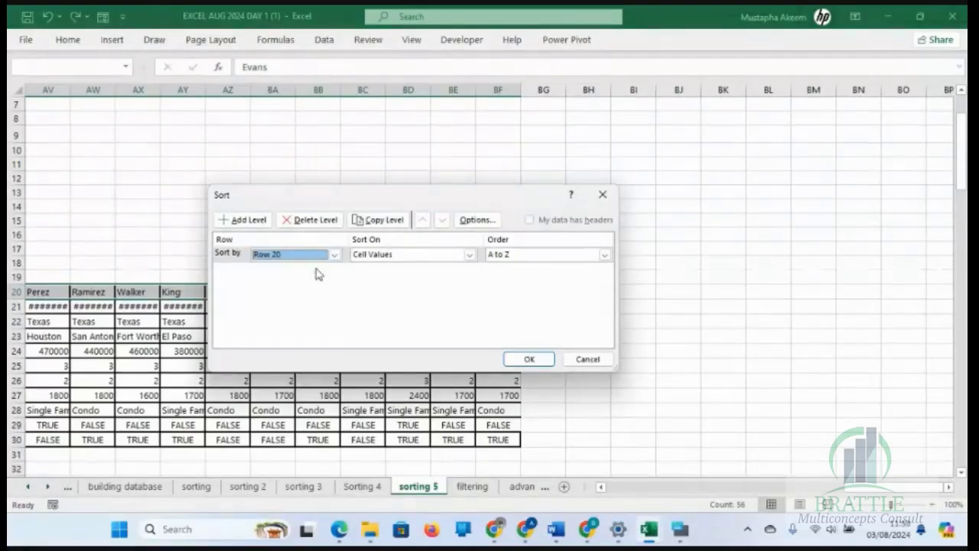
click(528, 358)
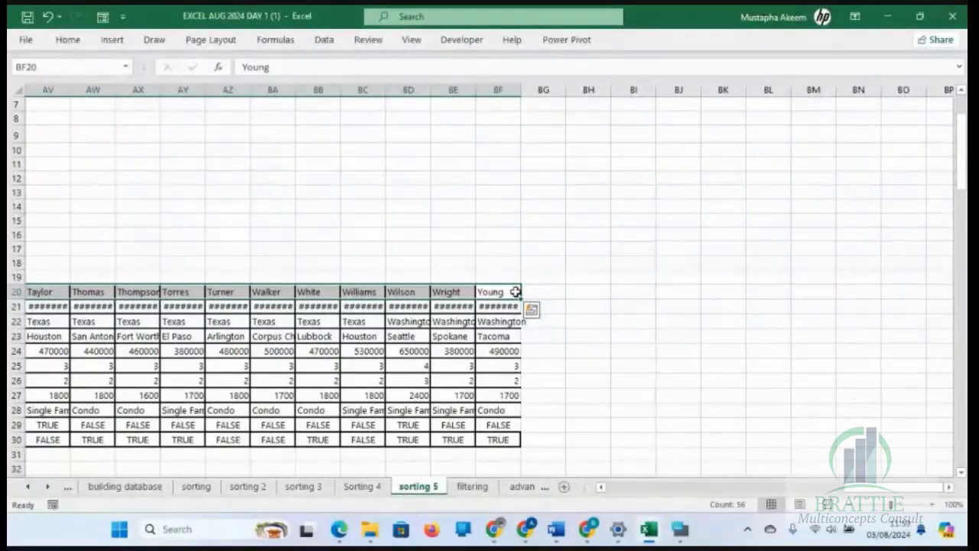
key(ctrl+shift+Left)
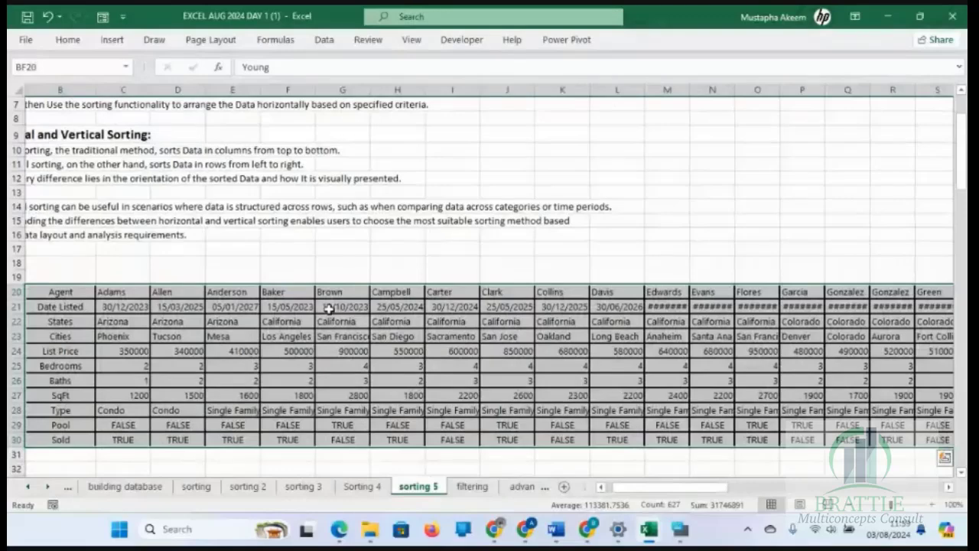
click(134, 293)
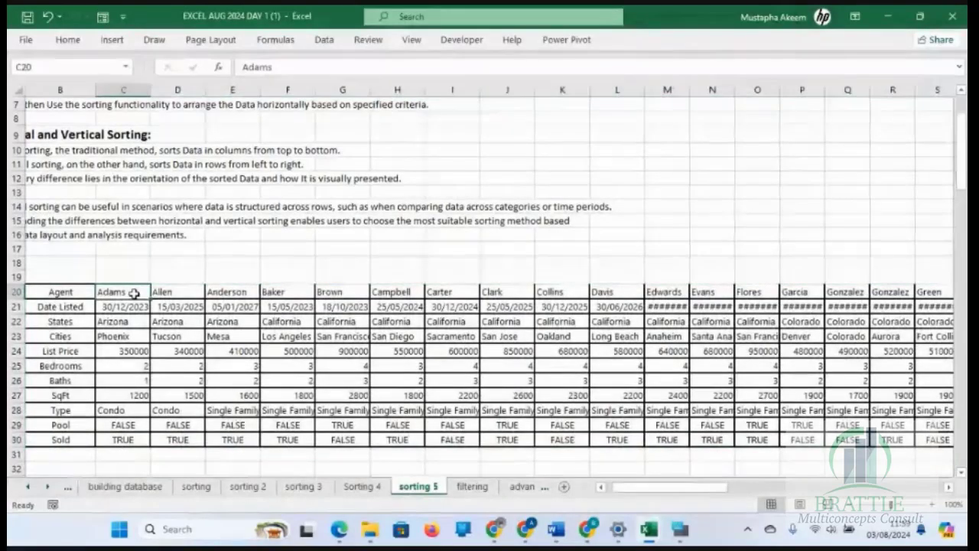